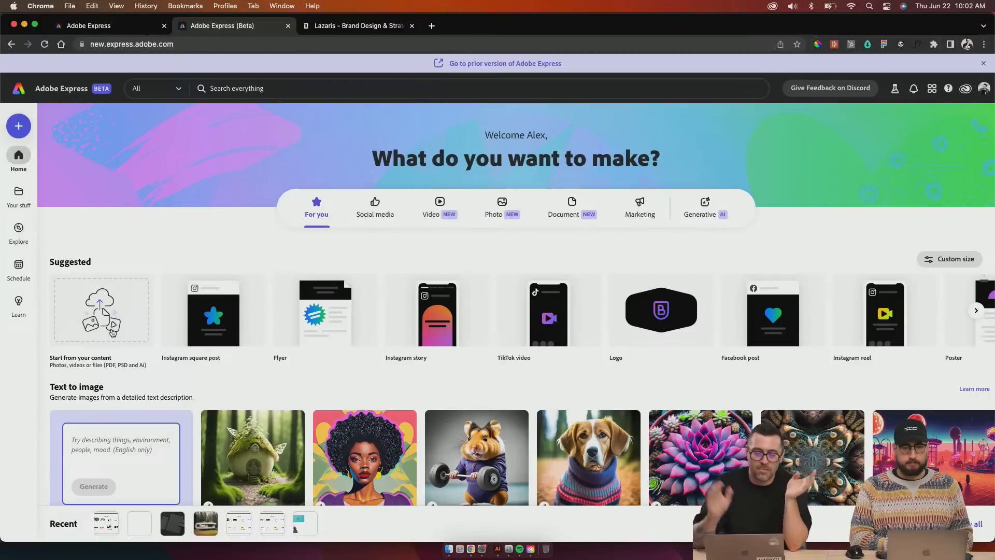
Step: Upload Simple Brand Guidelines Template.pdf from the Downloads folder as starting content and open it in the editor
{"action": "left_click", "coordinate": [108, 362]}
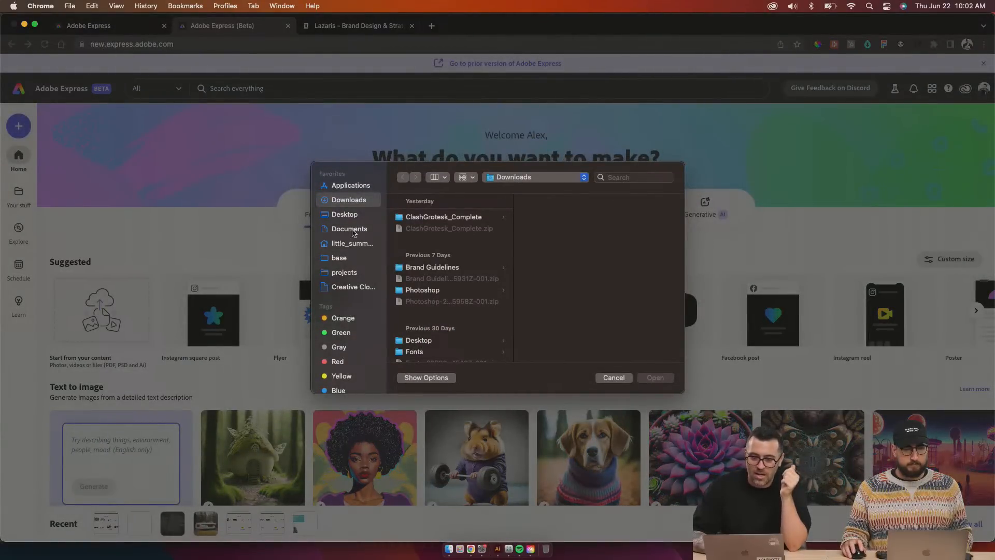
{"action": "scroll", "coordinate": [425, 259], "scroll_direction": "down", "scroll_amount": 5}
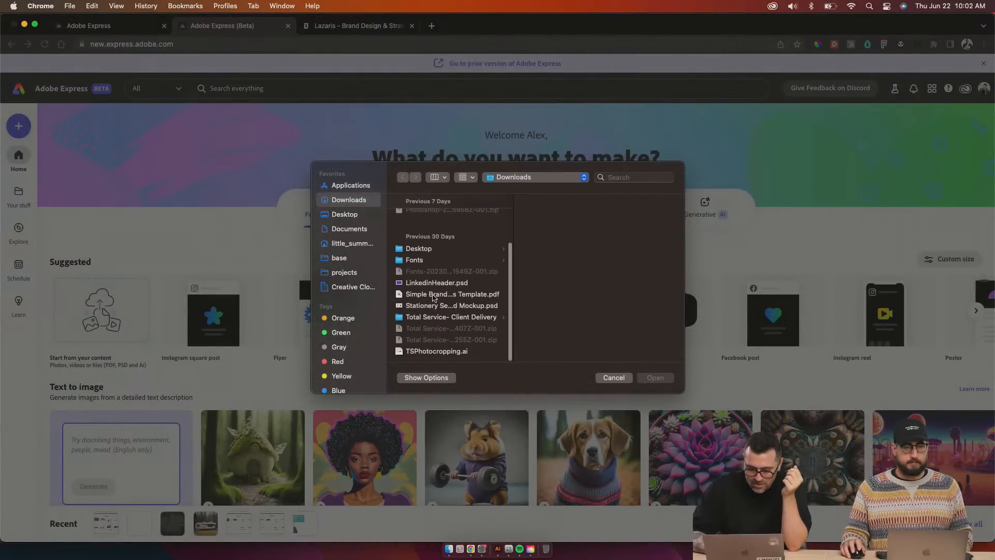
{"action": "left_click", "coordinate": [449, 294]}
{"action": "left_click", "coordinate": [665, 380]}
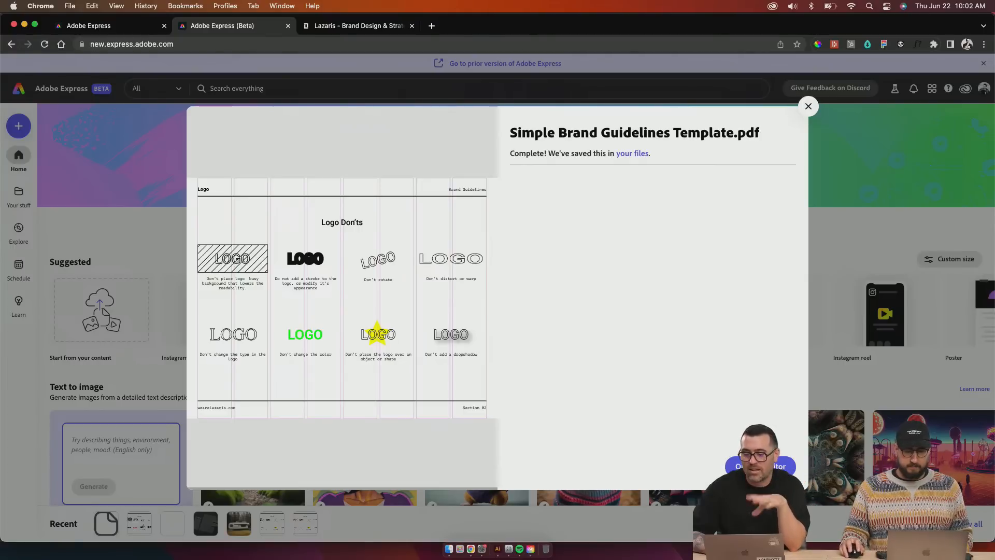
{"action": "left_click", "coordinate": [760, 466]}
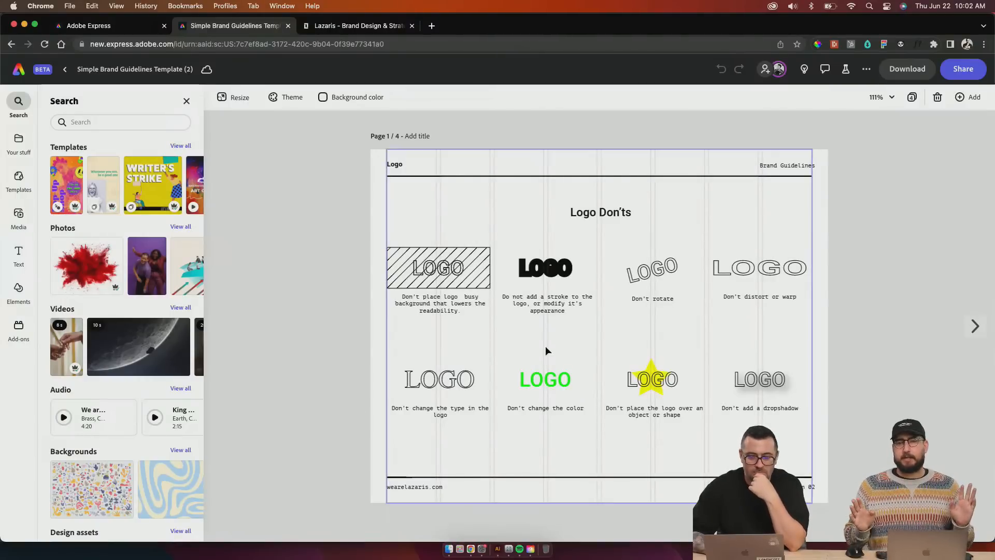
Step: Try removing the column grid image that overlays the Logo Don'ts page, and undo the removal
{"action": "left_click", "coordinate": [784, 209]}
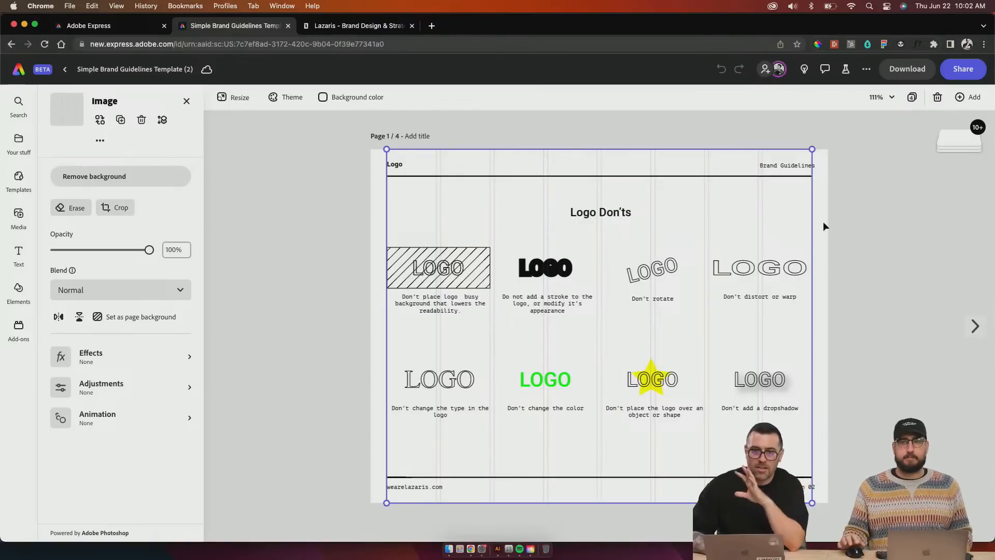
{"action": "left_click", "coordinate": [817, 165]}
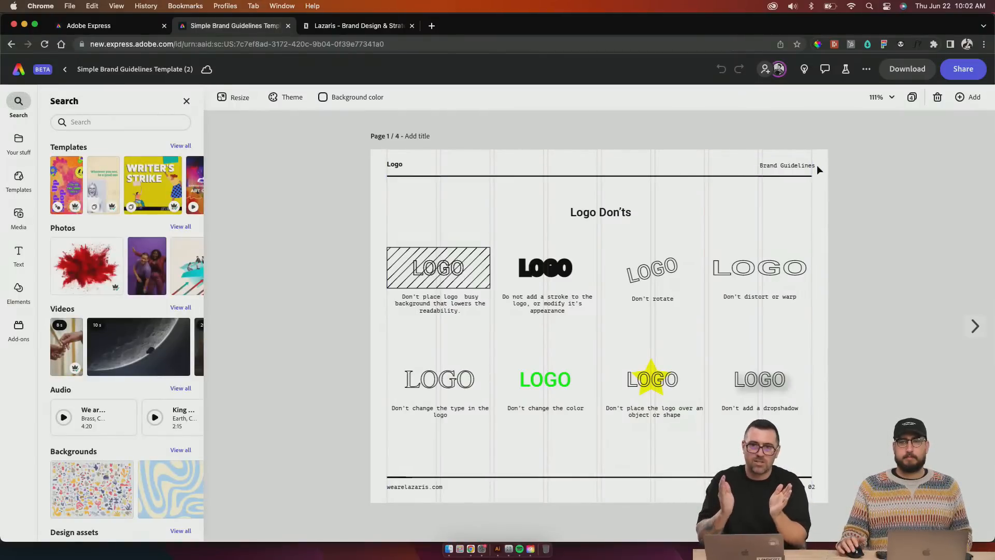
{"action": "left_click", "coordinate": [766, 214]}
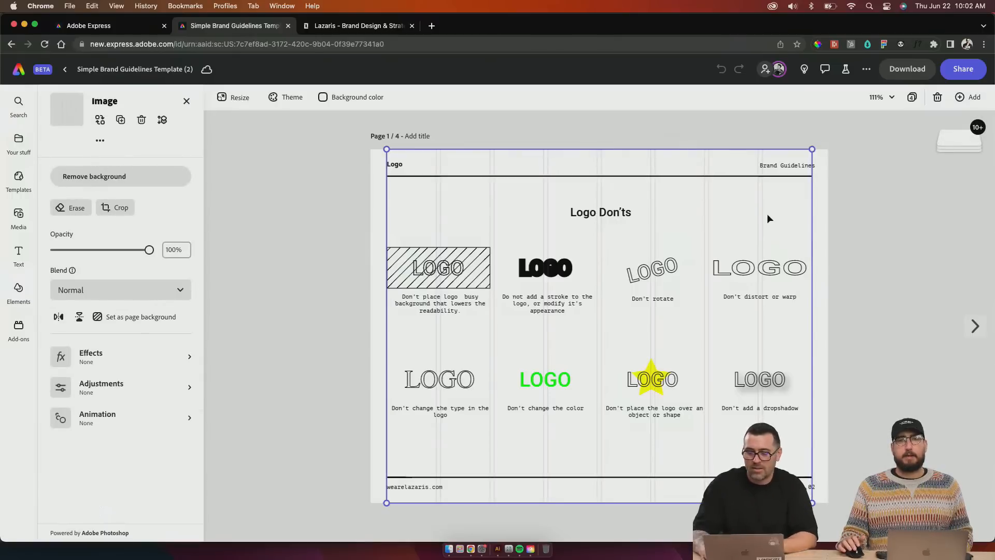
{"action": "key", "text": "Escape"}
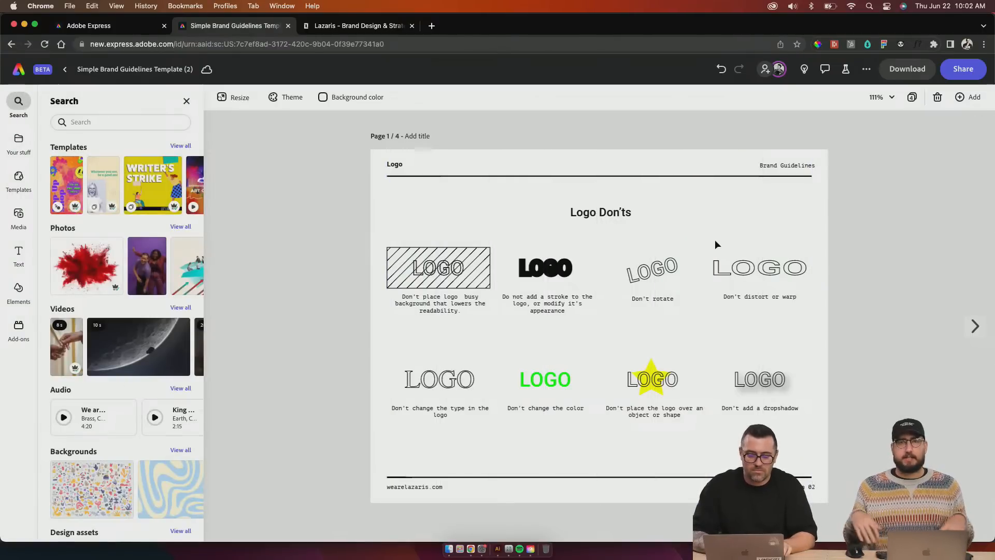
{"action": "key", "text": "super+z"}
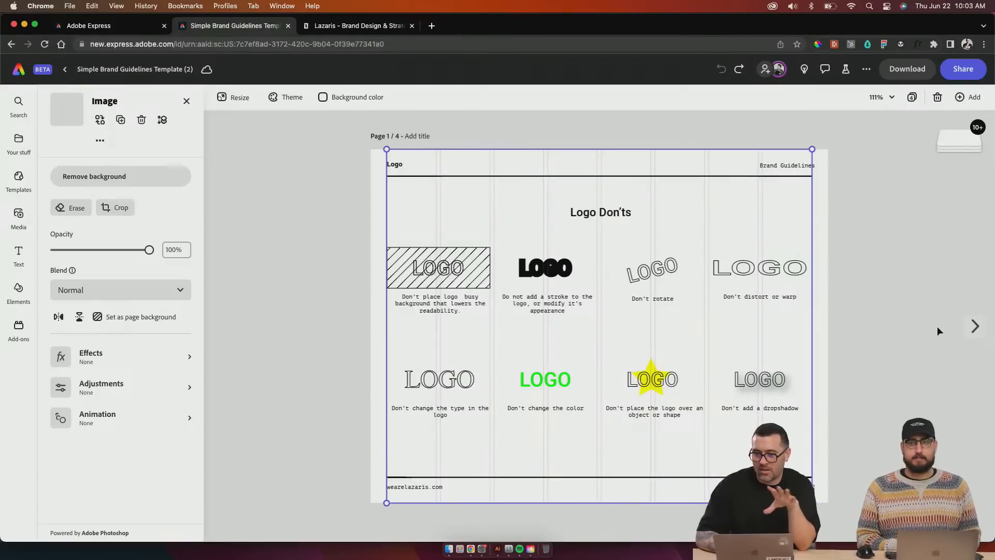
Step: Review all four template pages covering logo, color, type and photography examples, and return to page 1
{"action": "left_click", "coordinate": [973, 326]}
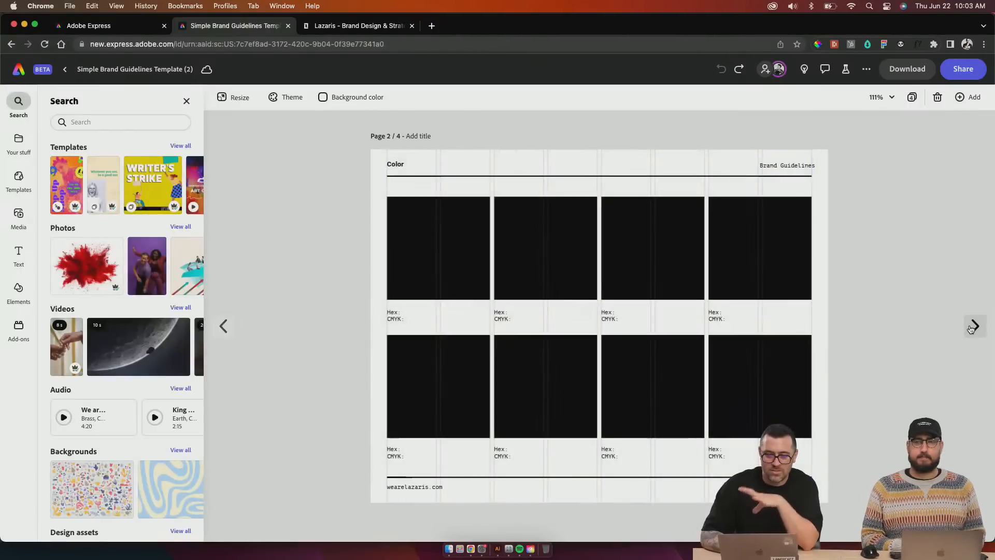
{"action": "left_click", "coordinate": [223, 326]}
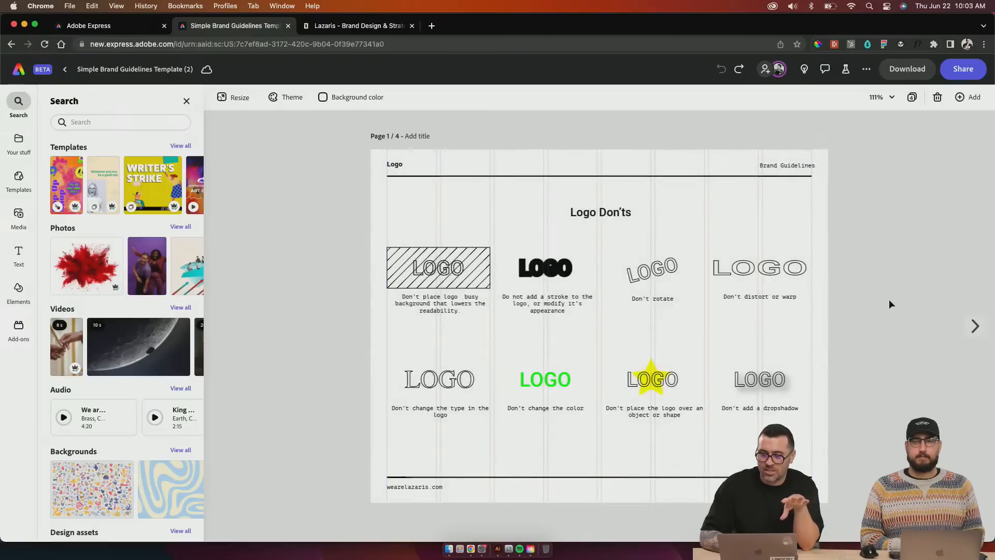
{"action": "left_click", "coordinate": [975, 325]}
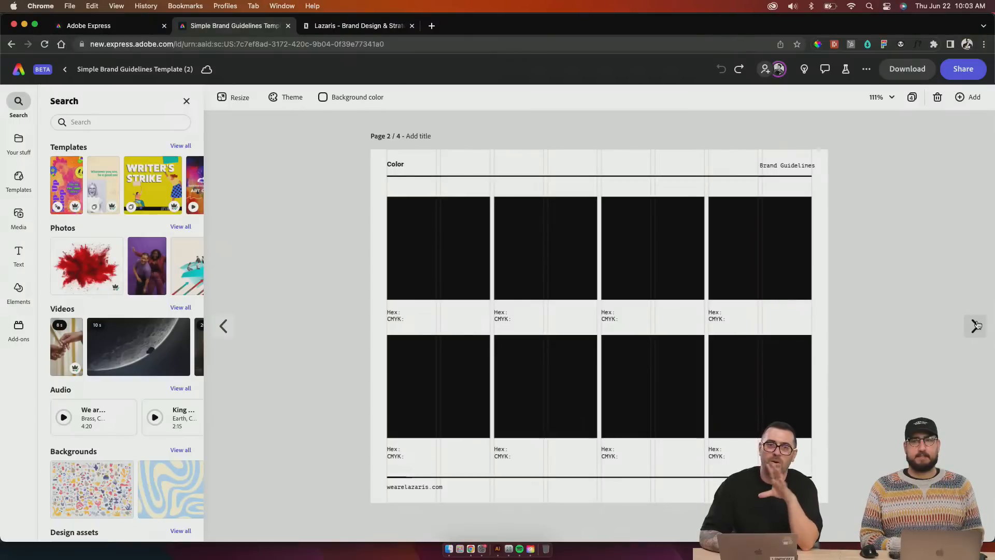
{"action": "left_click", "coordinate": [975, 326]}
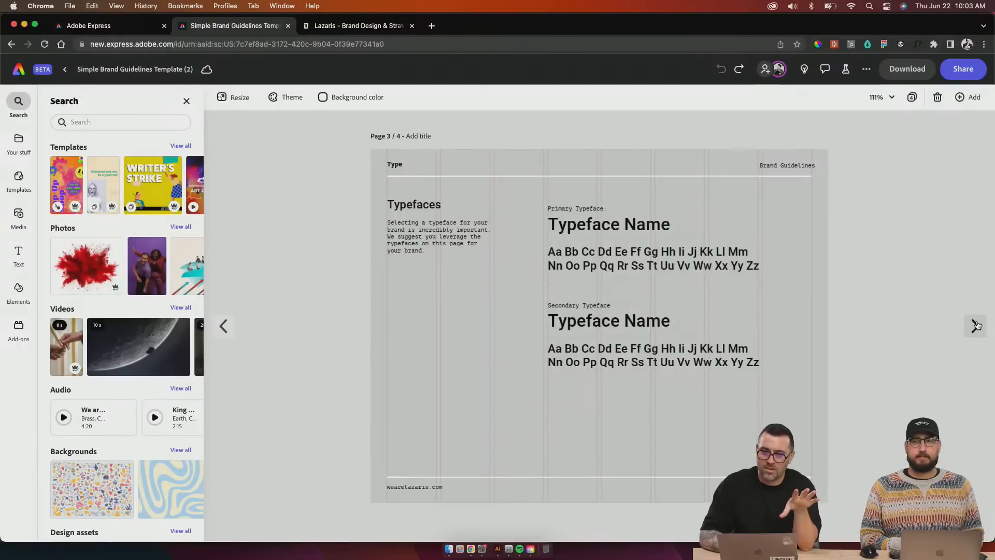
{"action": "left_click", "coordinate": [975, 326]}
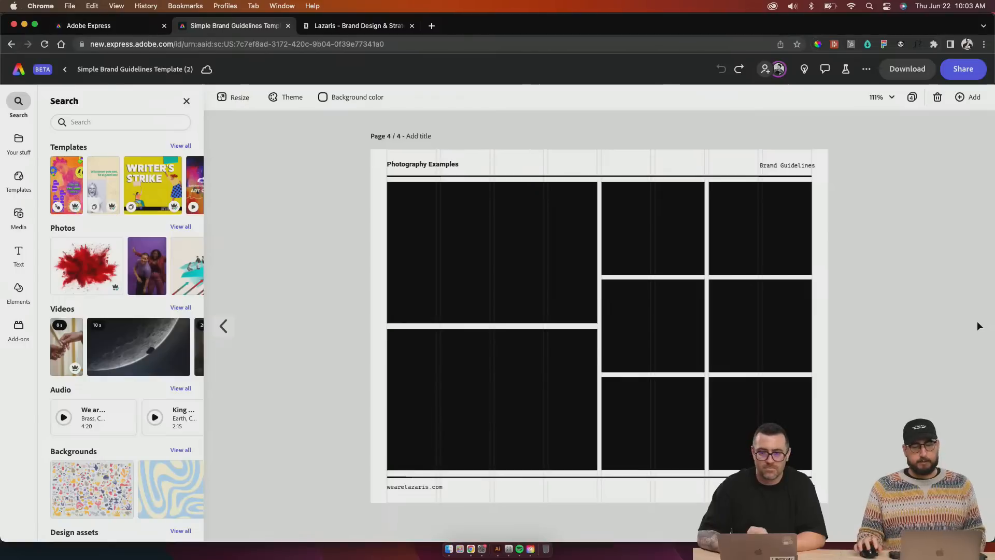
{"action": "left_click", "coordinate": [224, 326]}
{"action": "left_click", "coordinate": [224, 326]}
{"action": "left_click", "coordinate": [224, 326]}
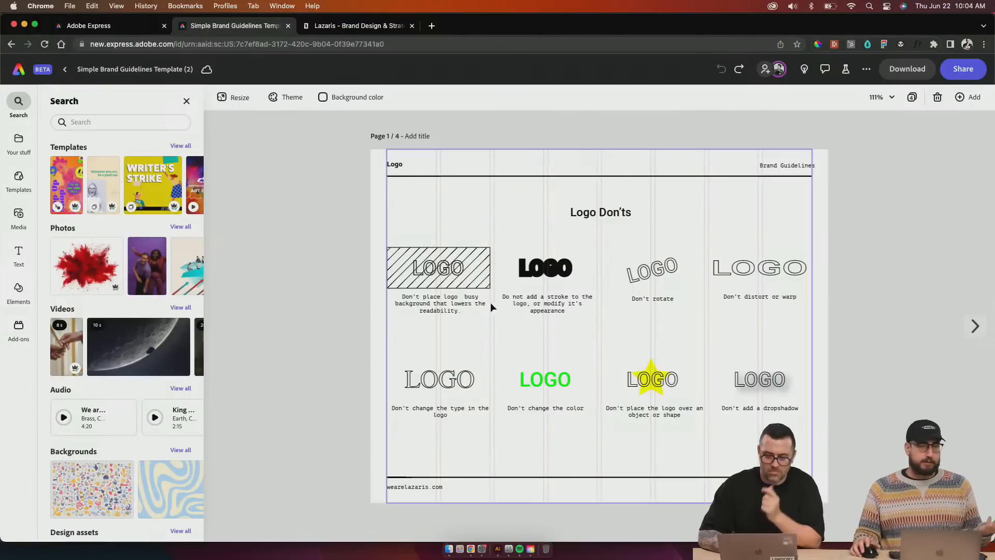
Step: Delete the column grid image overlaying the Logo Don'ts page
{"action": "left_click", "coordinate": [447, 232]}
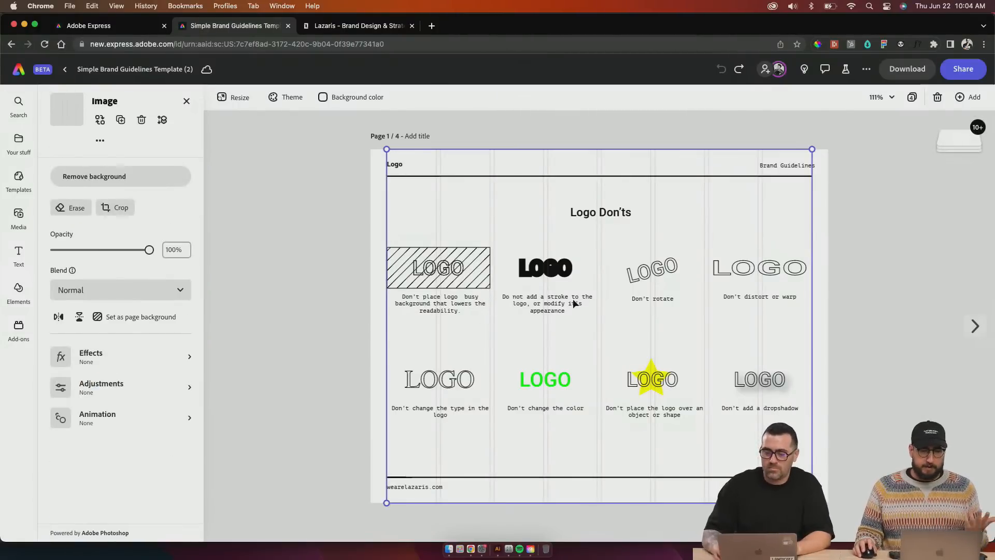
{"action": "key", "text": "Delete"}
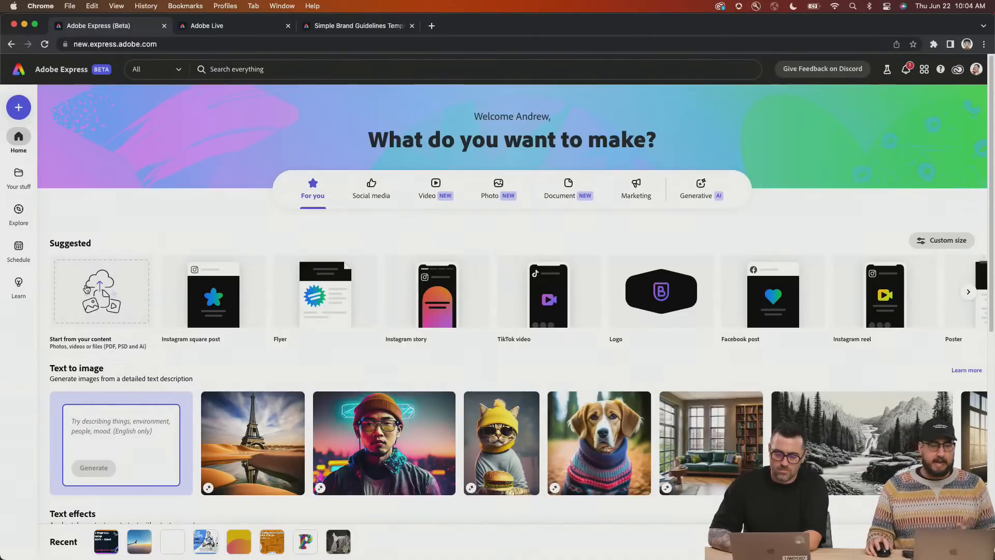
Step: Try to upload Slides.ai from the Desktop as starting content for a new project
{"action": "left_click", "coordinate": [86, 288]}
{"action": "left_click", "coordinate": [334, 226]}
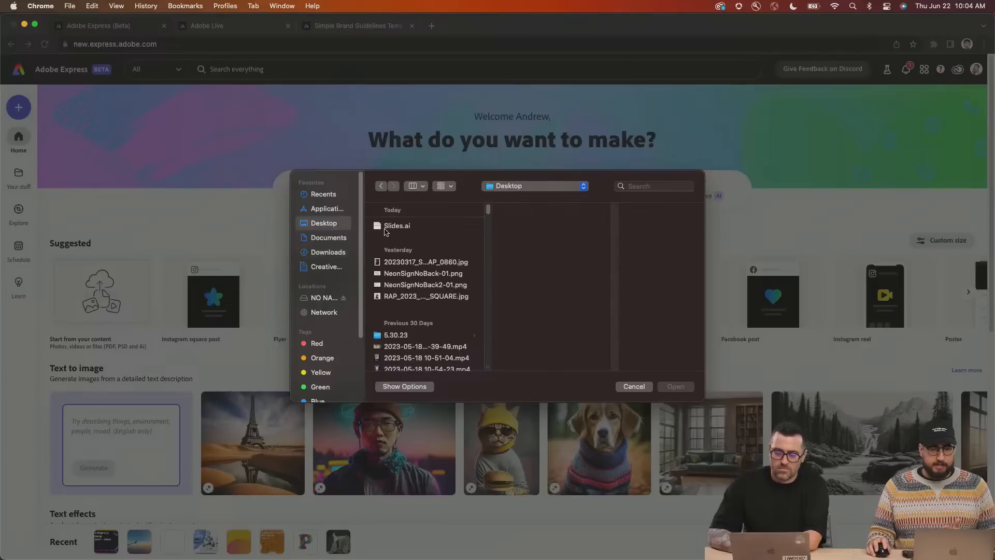
{"action": "left_click", "coordinate": [399, 228]}
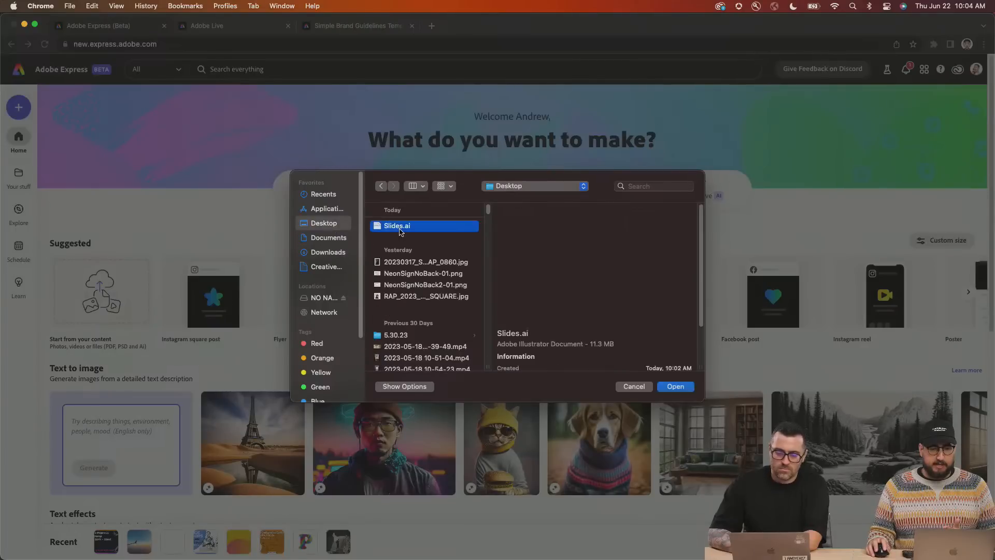
{"action": "left_click", "coordinate": [675, 387]}
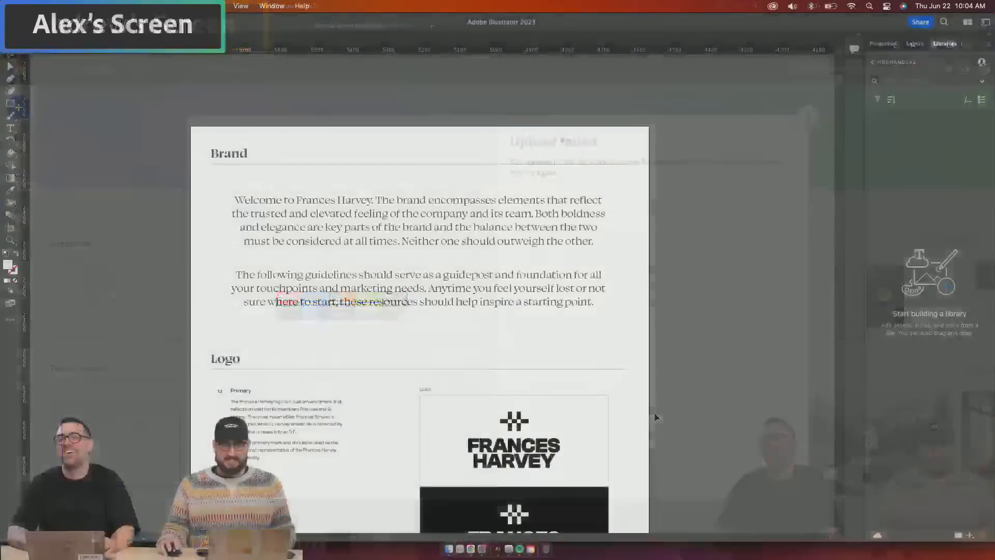
Step: Switch to Illustrator and examine the Frances Harvey brand guidelines from the brand introduction through the logo variants to the color palette
{"action": "scroll", "coordinate": [479, 354], "scroll_direction": "up", "scroll_amount": 2}
{"action": "scroll", "coordinate": [479, 354], "scroll_direction": "down", "scroll_amount": 1}
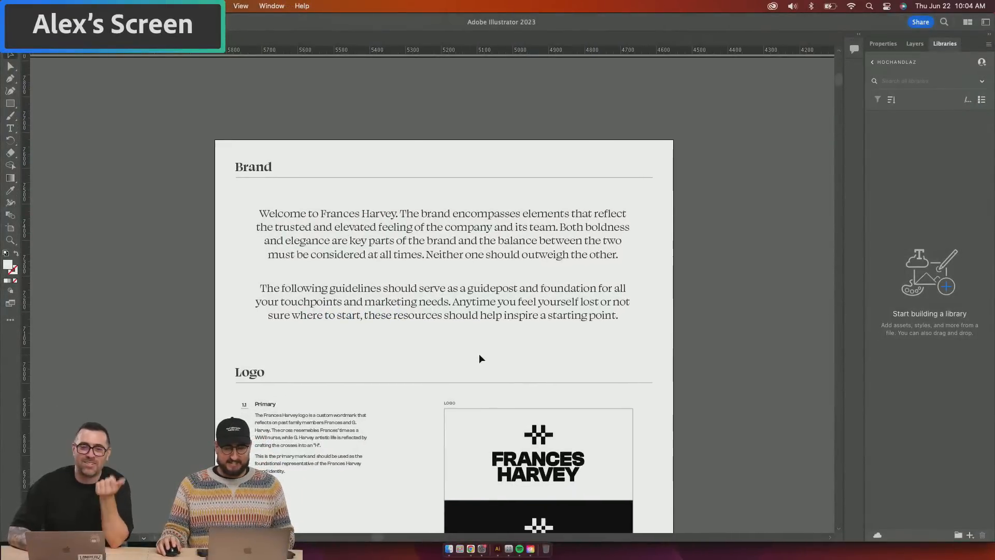
{"action": "scroll", "coordinate": [479, 354], "scroll_direction": "up", "scroll_amount": 2}
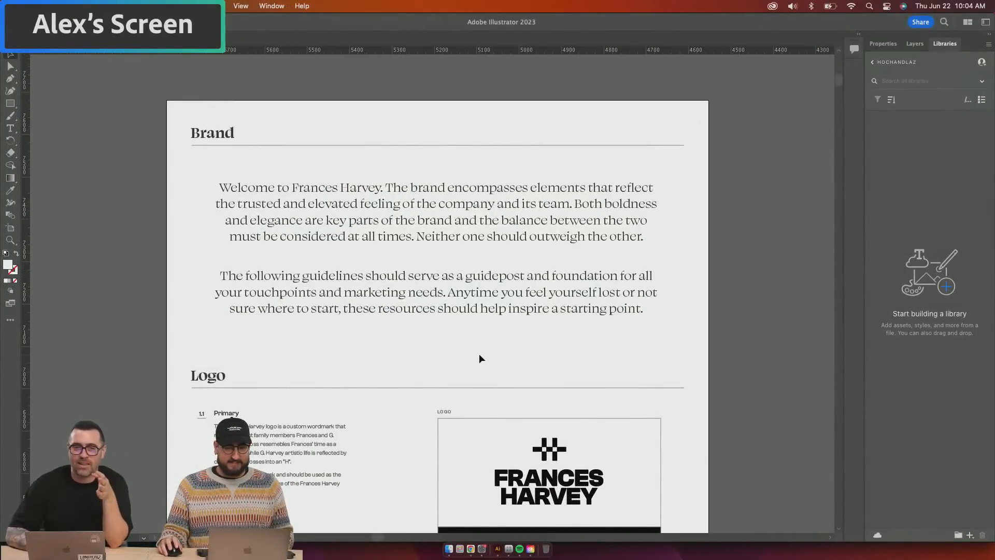
{"action": "scroll", "coordinate": [479, 354], "scroll_direction": "down", "scroll_amount": 10}
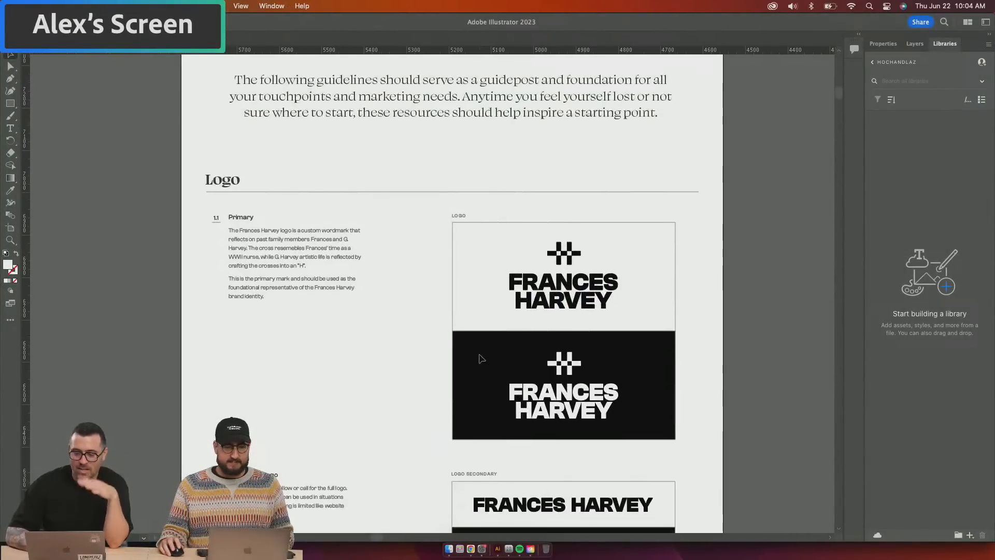
{"action": "scroll", "coordinate": [479, 357], "scroll_direction": "down", "scroll_amount": 6}
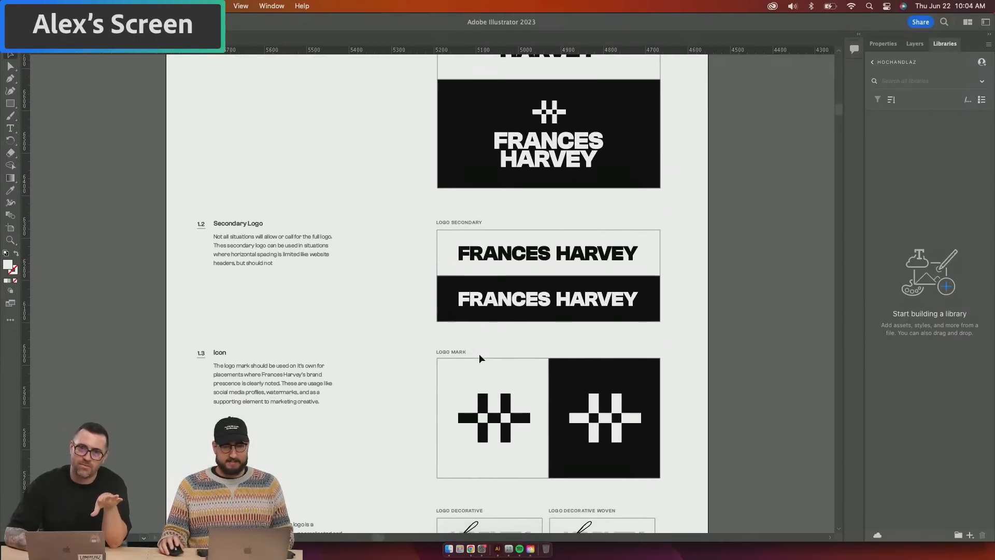
{"action": "scroll", "coordinate": [479, 357], "scroll_direction": "down", "scroll_amount": 5}
{"action": "scroll", "coordinate": [480, 358], "scroll_direction": "down", "scroll_amount": 4}
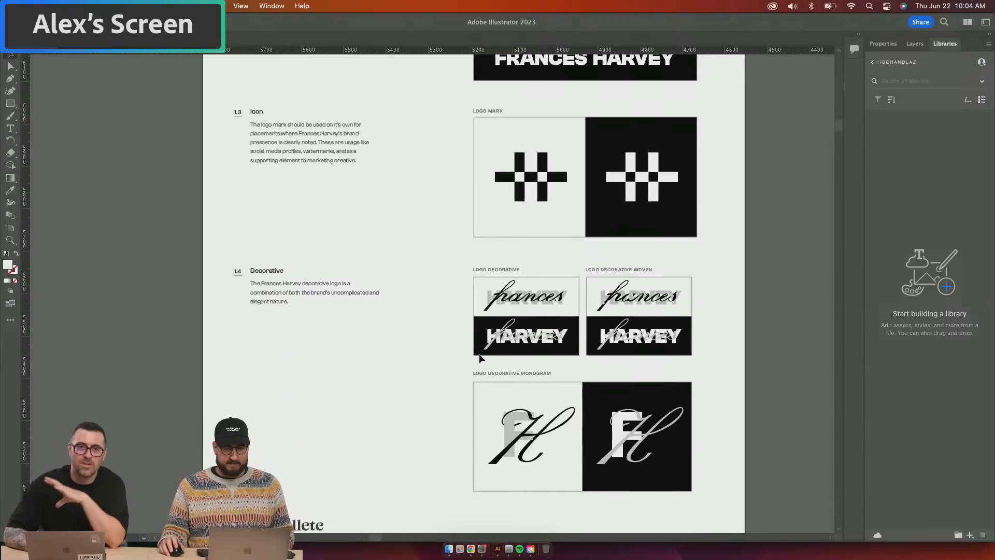
{"action": "scroll", "coordinate": [480, 357], "scroll_direction": "down", "scroll_amount": 2}
{"action": "scroll", "coordinate": [479, 356], "scroll_direction": "down", "scroll_amount": 6}
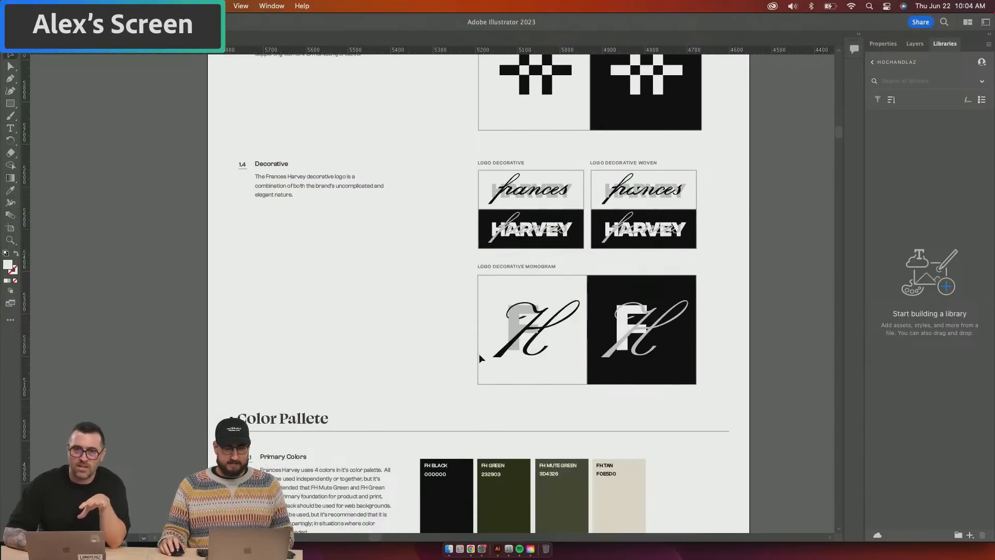
{"action": "scroll", "coordinate": [480, 358], "scroll_direction": "down", "scroll_amount": 5}
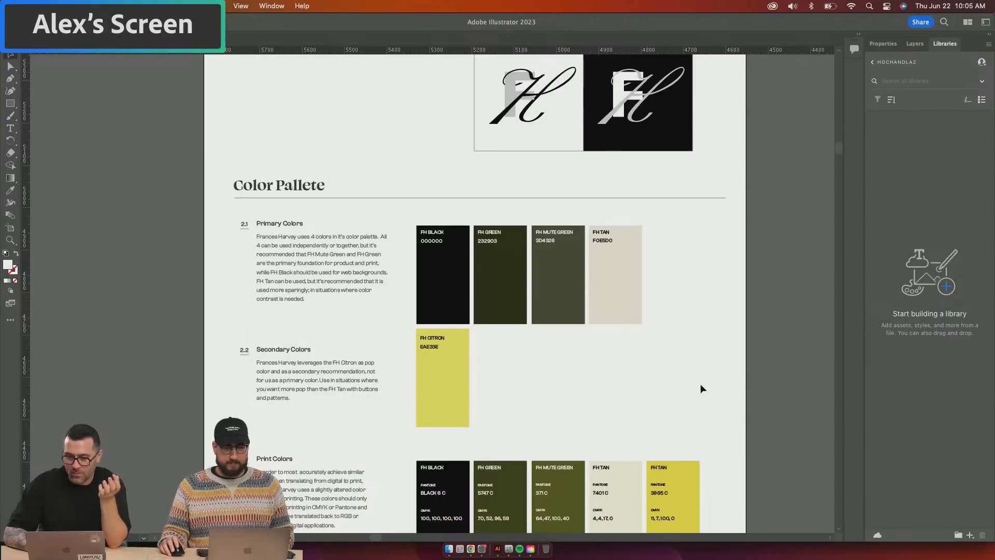
Step: Add the fill colors of the primary FH Tan and FH Mute Green swatches to the open library
{"action": "left_click", "coordinate": [615, 321]}
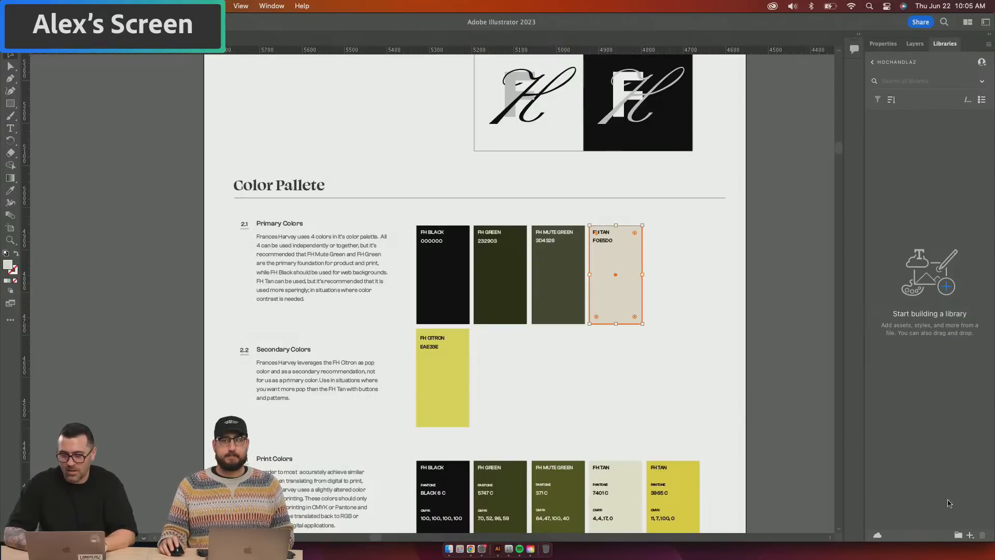
{"action": "left_click", "coordinate": [970, 535]}
{"action": "left_click", "coordinate": [923, 495]}
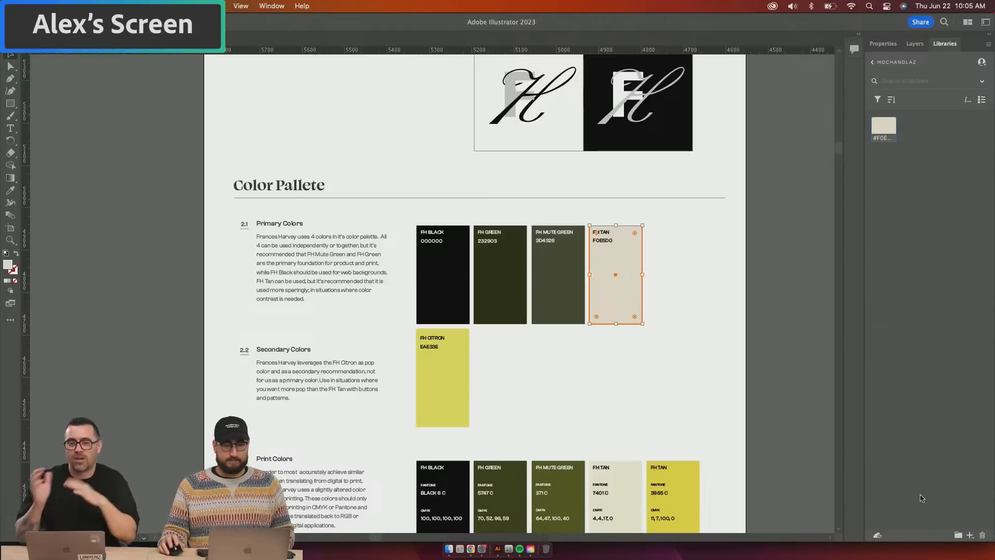
{"action": "left_click", "coordinate": [580, 291]}
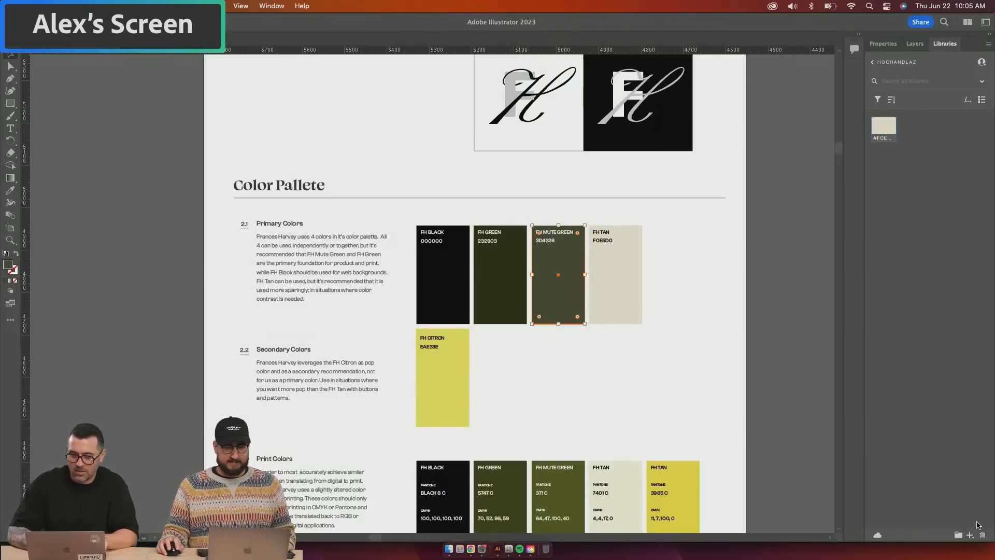
{"action": "left_click", "coordinate": [970, 534]}
{"action": "left_click", "coordinate": [950, 496]}
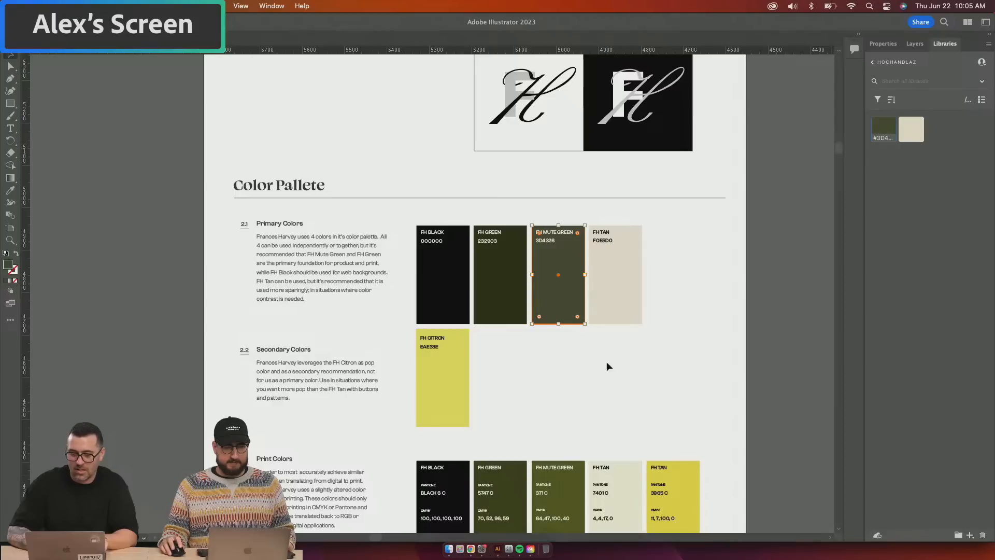
Step: Add the fill colors of the primary FH Green and FH Black swatches to the open library
{"action": "left_click", "coordinate": [508, 307]}
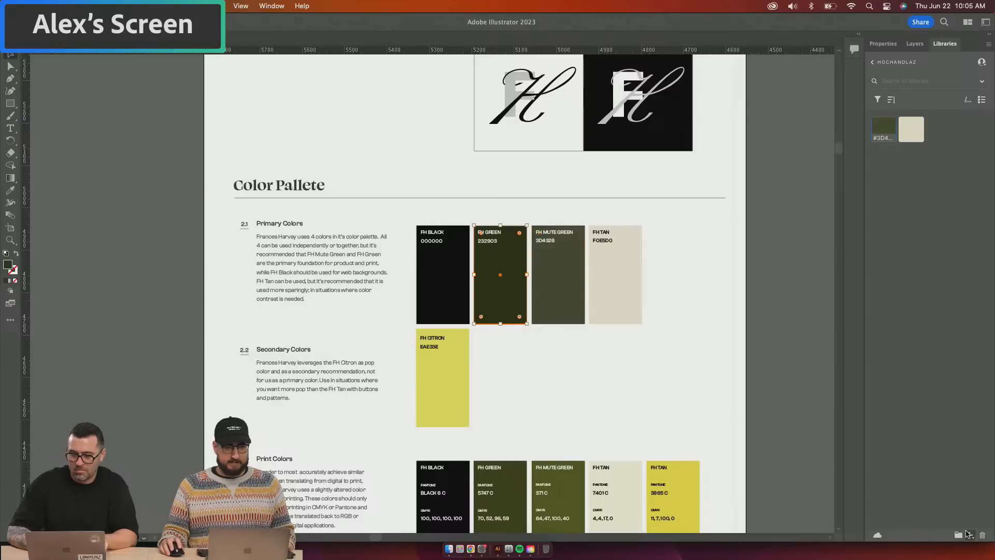
{"action": "left_click", "coordinate": [968, 535]}
{"action": "left_click", "coordinate": [926, 494]}
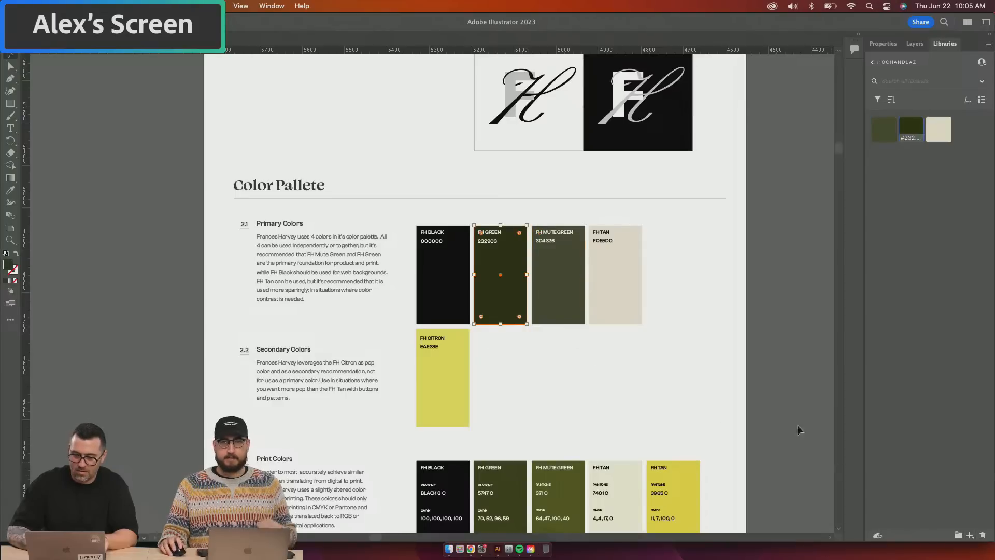
{"action": "left_click", "coordinate": [447, 302]}
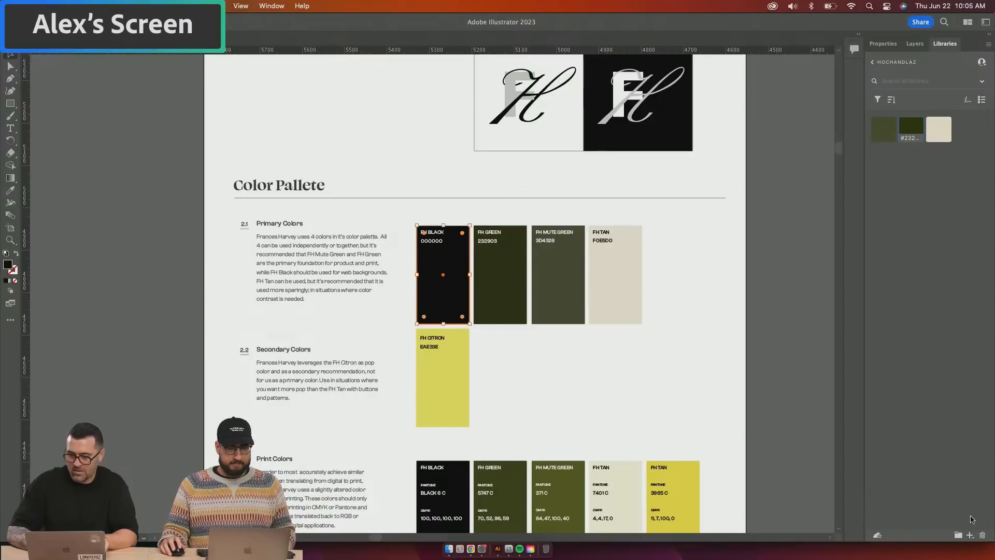
{"action": "left_click", "coordinate": [969, 534]}
{"action": "left_click", "coordinate": [933, 495]}
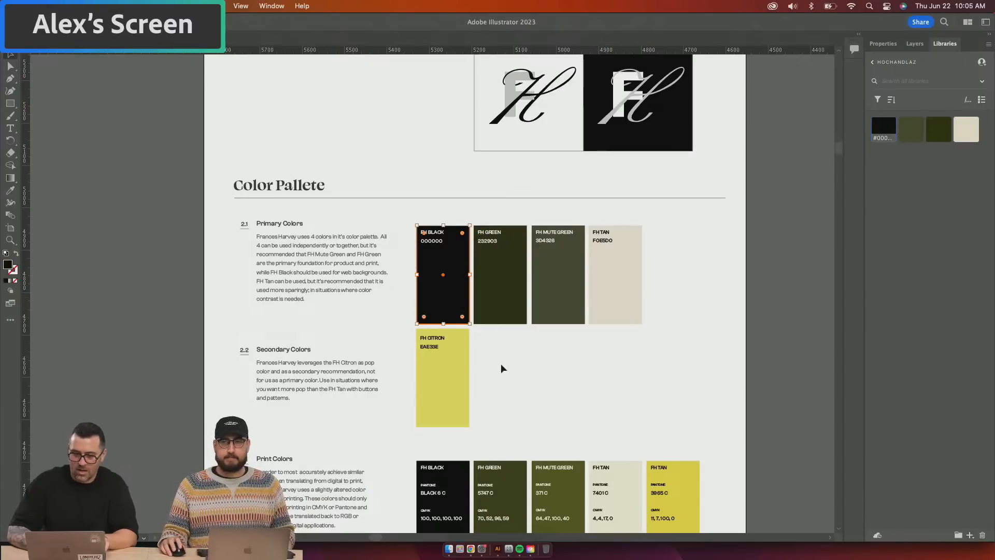
Step: Add the fill color of the secondary FH Citron swatch to the open library
{"action": "left_click", "coordinate": [451, 373]}
{"action": "left_click", "coordinate": [970, 535]}
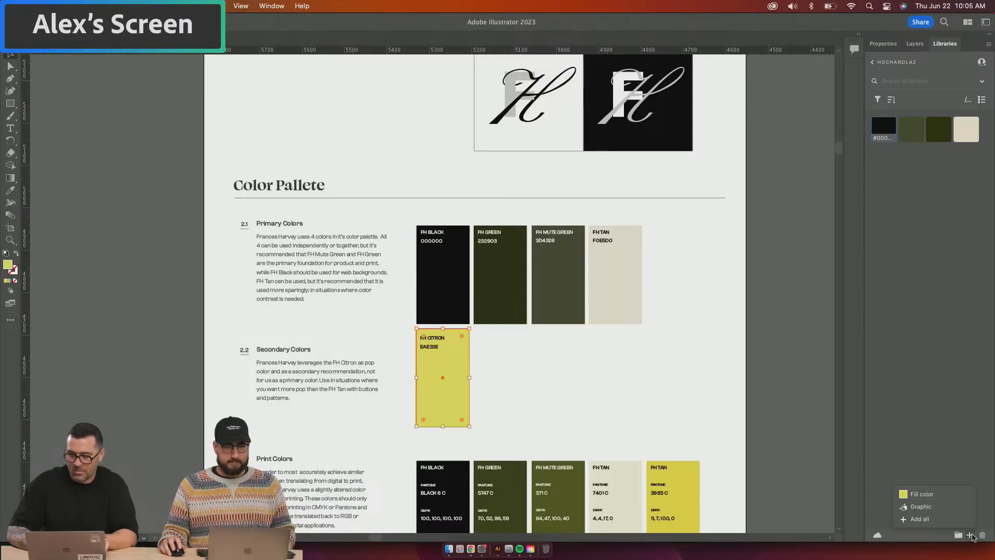
{"action": "left_click", "coordinate": [927, 495]}
Step: Add the black Frances Harvey logo mark to the library as a graphic and select its white version
{"action": "scroll", "coordinate": [674, 412], "scroll_direction": "down", "scroll_amount": 3}
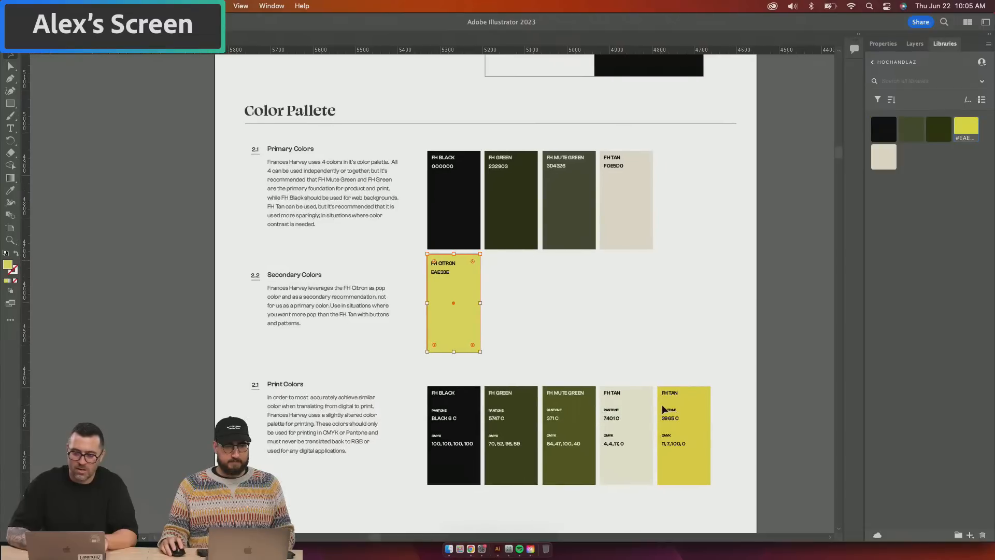
{"action": "scroll", "coordinate": [663, 410], "scroll_direction": "up", "scroll_amount": 10}
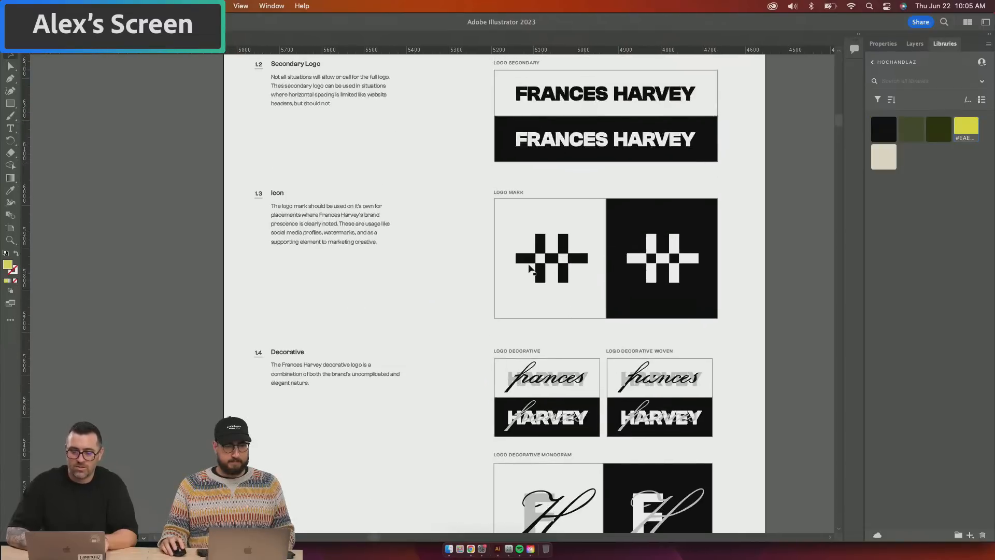
{"action": "left_click", "coordinate": [531, 269]}
{"action": "left_click", "coordinate": [678, 284], "text": "shift"}
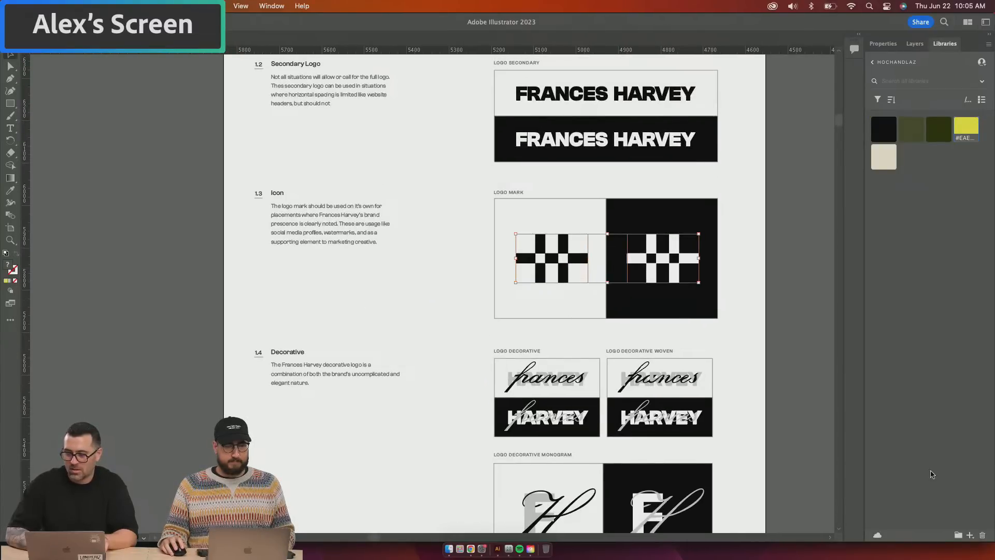
{"action": "left_click", "coordinate": [810, 379]}
{"action": "left_click", "coordinate": [551, 277]}
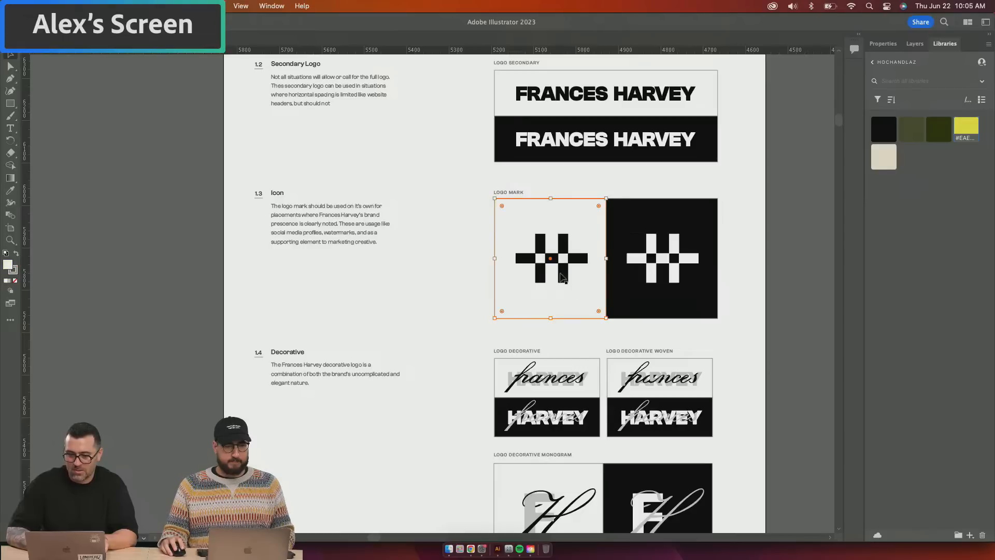
{"action": "left_click", "coordinate": [563, 275]}
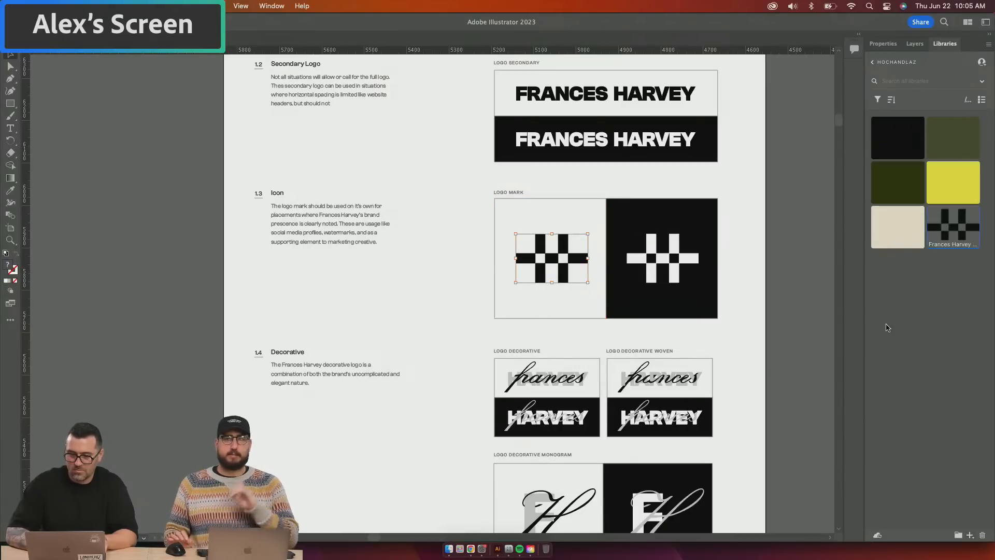
{"action": "left_click", "coordinate": [677, 251]}
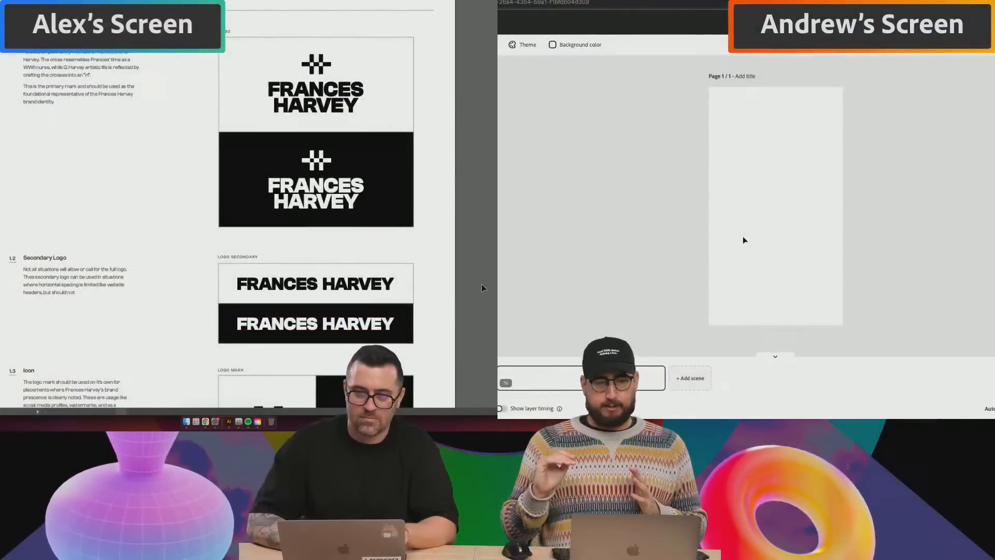
Step: Review the brand guidelines from the logo variants through print colors and noise usage to the typography and heading styles
{"action": "scroll", "coordinate": [482, 287], "scroll_direction": "down", "scroll_amount": 5}
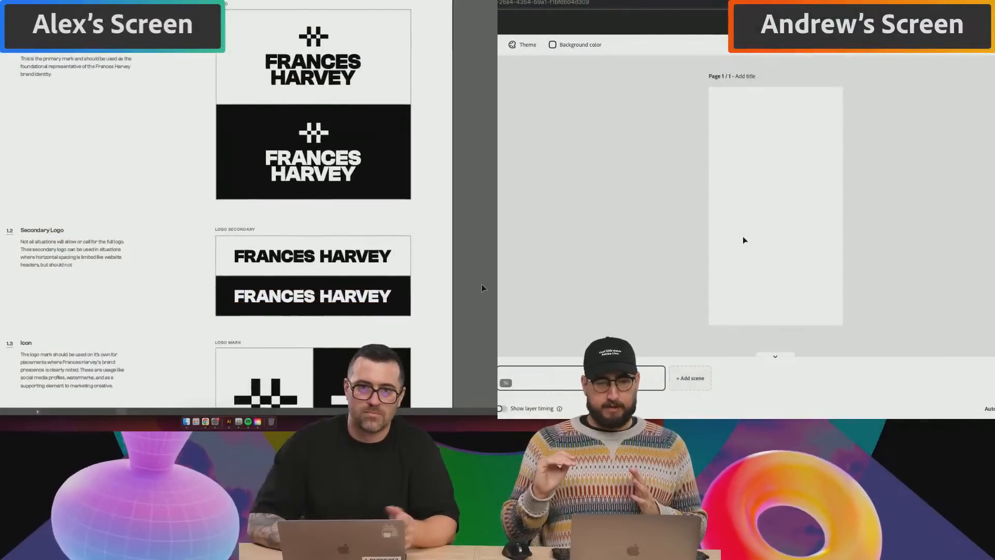
{"action": "scroll", "coordinate": [482, 288], "scroll_direction": "down", "scroll_amount": 10}
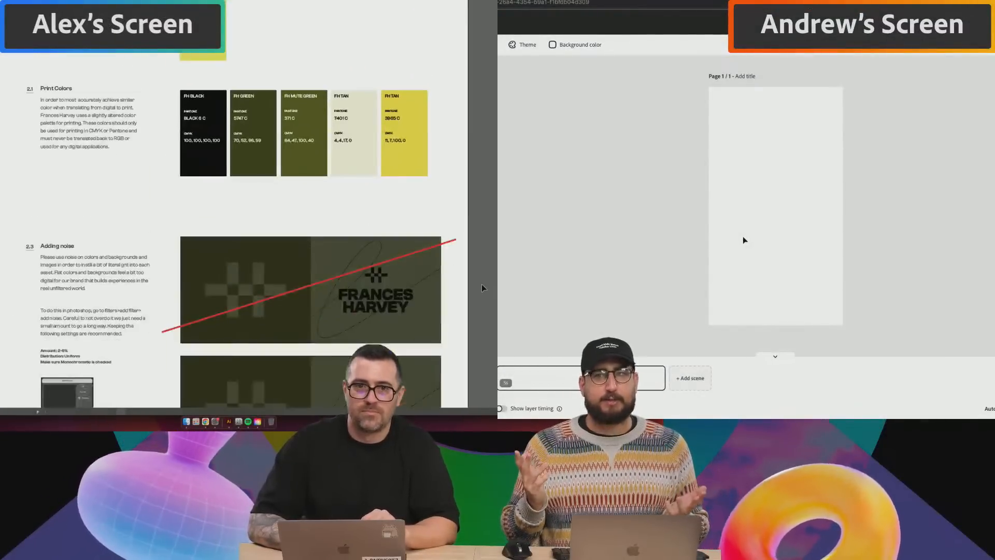
{"action": "scroll", "coordinate": [482, 288], "scroll_direction": "down", "scroll_amount": 10}
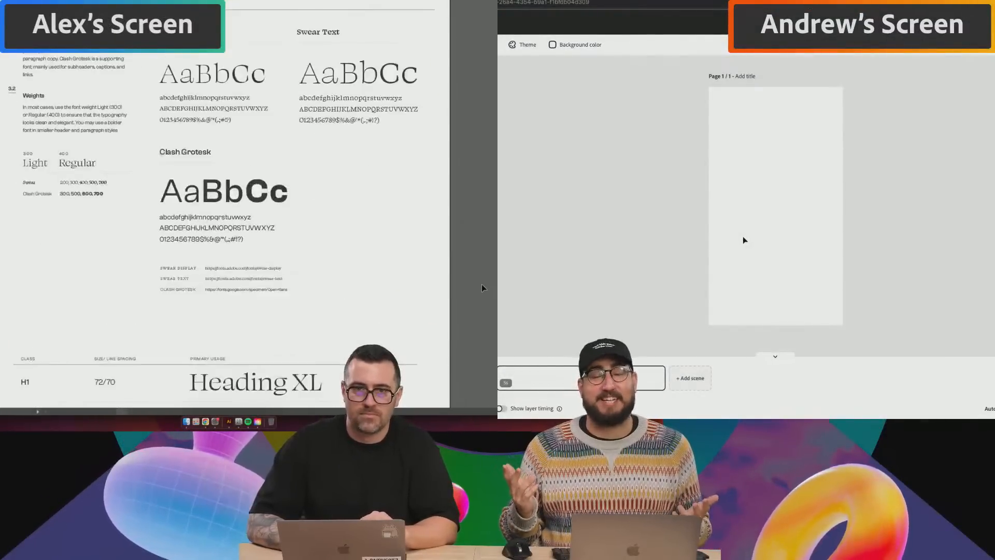
{"action": "scroll", "coordinate": [482, 288], "scroll_direction": "down", "scroll_amount": 8}
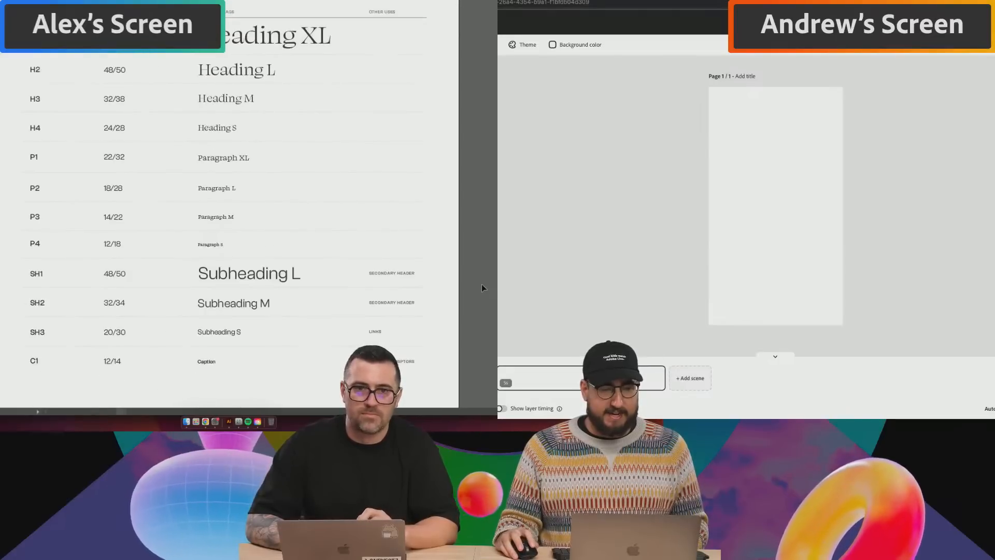
{"action": "scroll", "coordinate": [482, 291], "scroll_direction": "up", "scroll_amount": 5}
Step: Switch to Adobe Express, place the linked black Frances Harvey logo on the blank page and resize it within the page width
{"action": "key", "text": "super+v"}
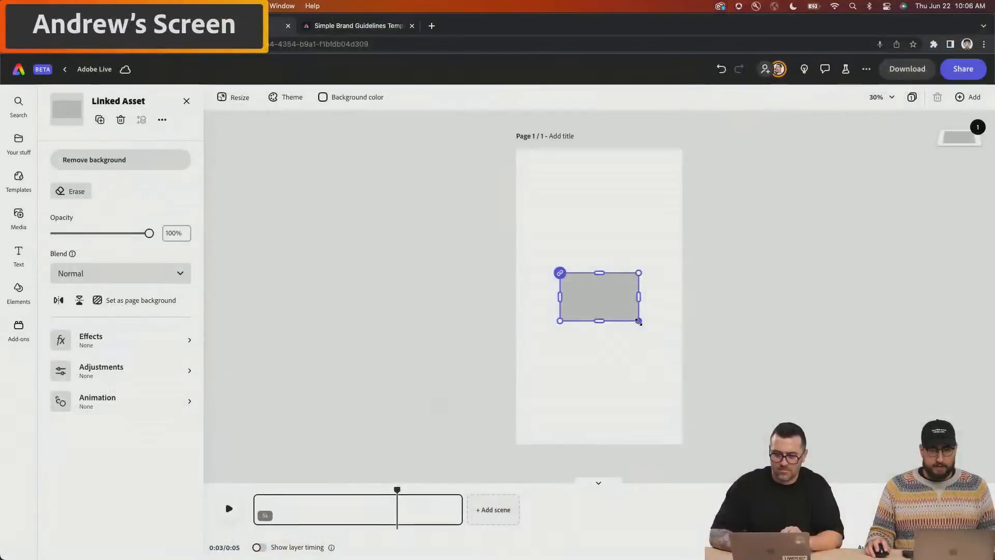
{"action": "left_click_drag", "start_coordinate": [639, 328], "coordinate": [620, 312]}
{"action": "left_click", "coordinate": [598, 184]}
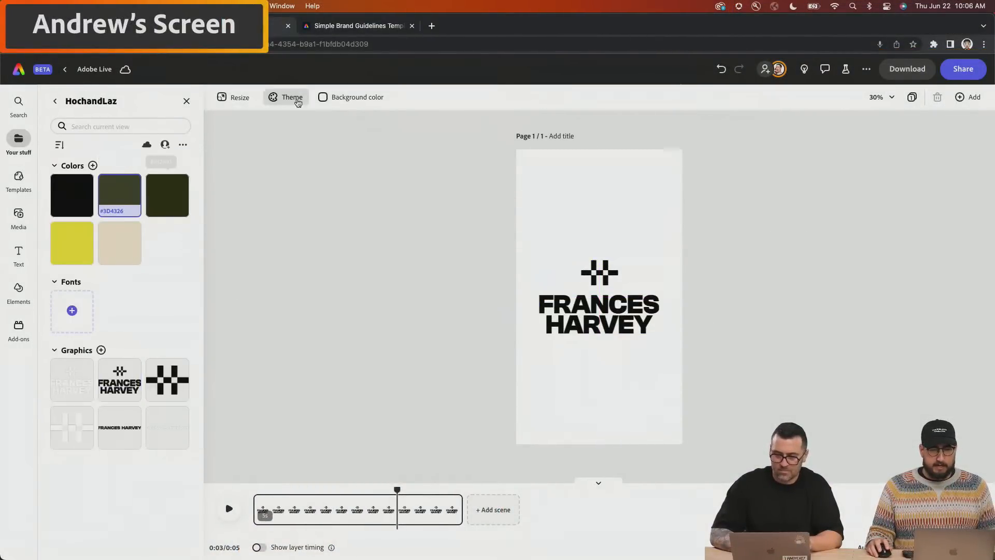
Step: Add the current background color to HochandLaz's primary colors and set the page background to the library's yellow
{"action": "left_click", "coordinate": [337, 100]}
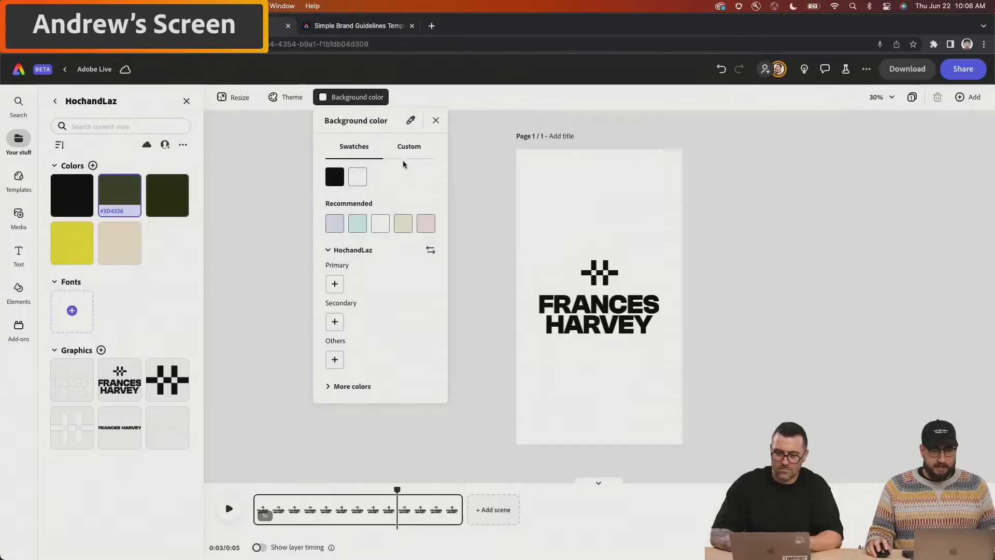
{"action": "left_click", "coordinate": [335, 284]}
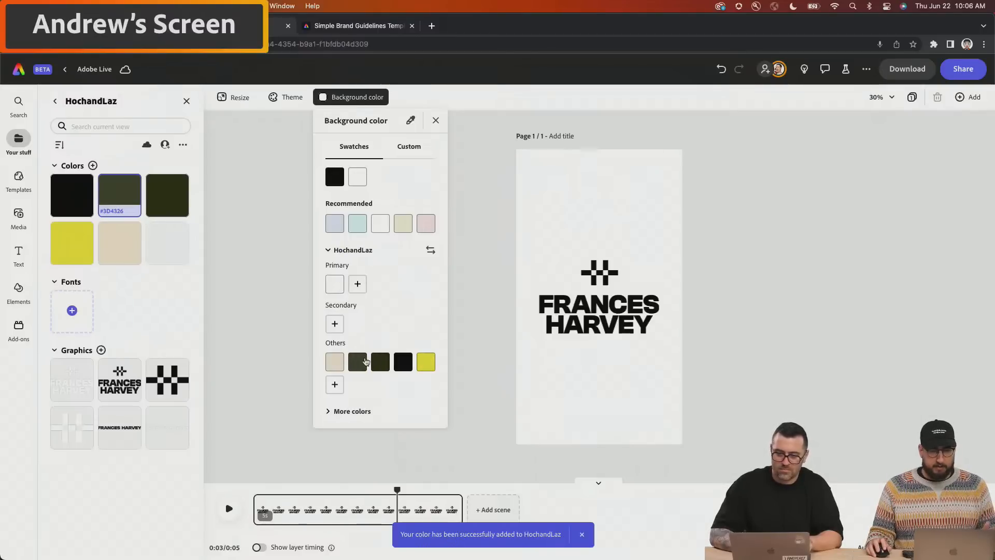
{"action": "left_click", "coordinate": [425, 363]}
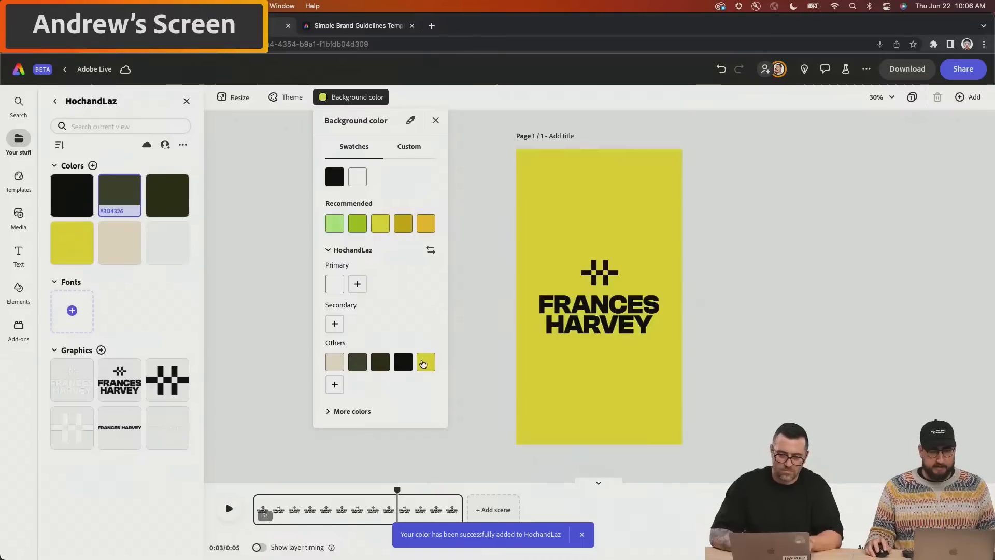
{"action": "left_click", "coordinate": [657, 316]}
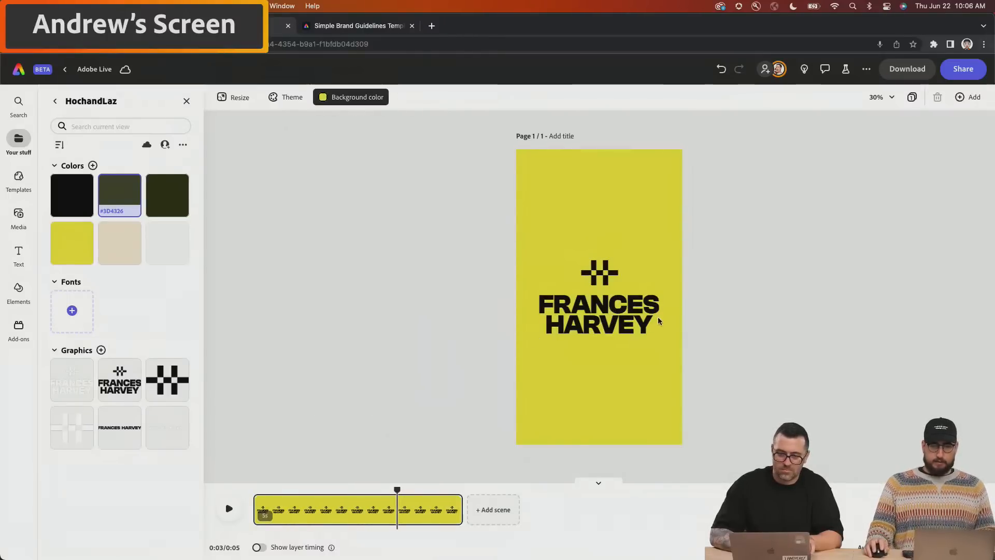
Step: Nudge the logo slightly upward and recolor it white with the first Duotone effect
{"action": "left_click_drag", "start_coordinate": [653, 317], "coordinate": [656, 315]}
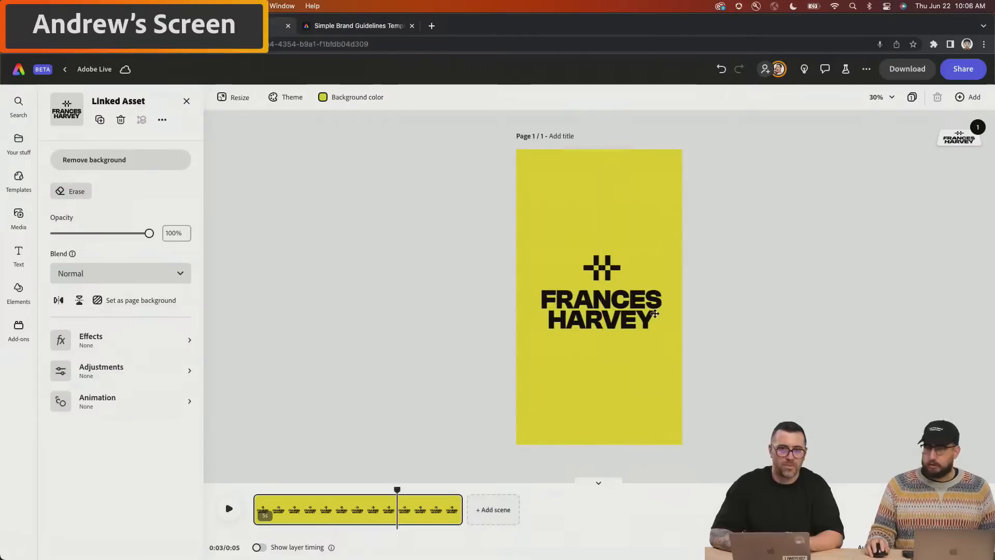
{"action": "left_click", "coordinate": [102, 344]}
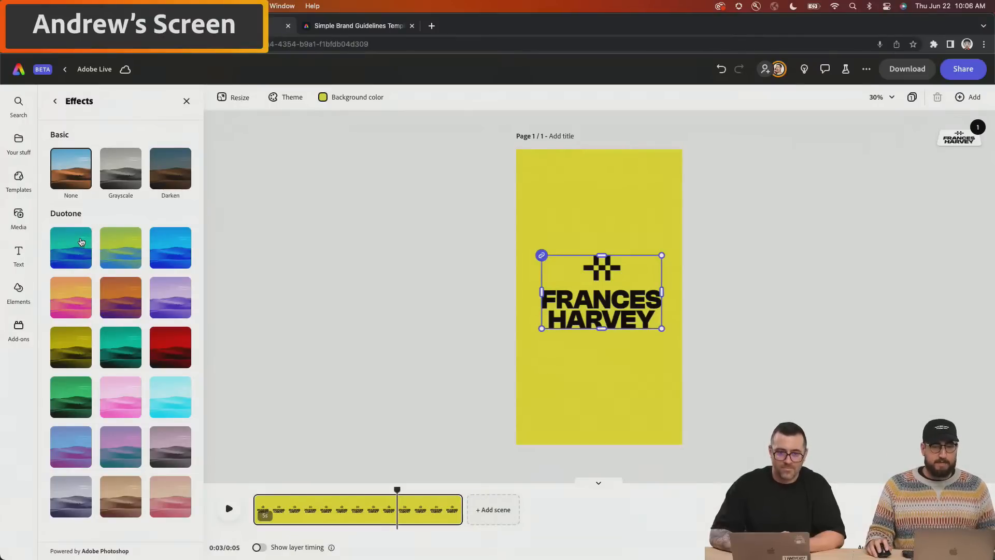
{"action": "left_click", "coordinate": [79, 250]}
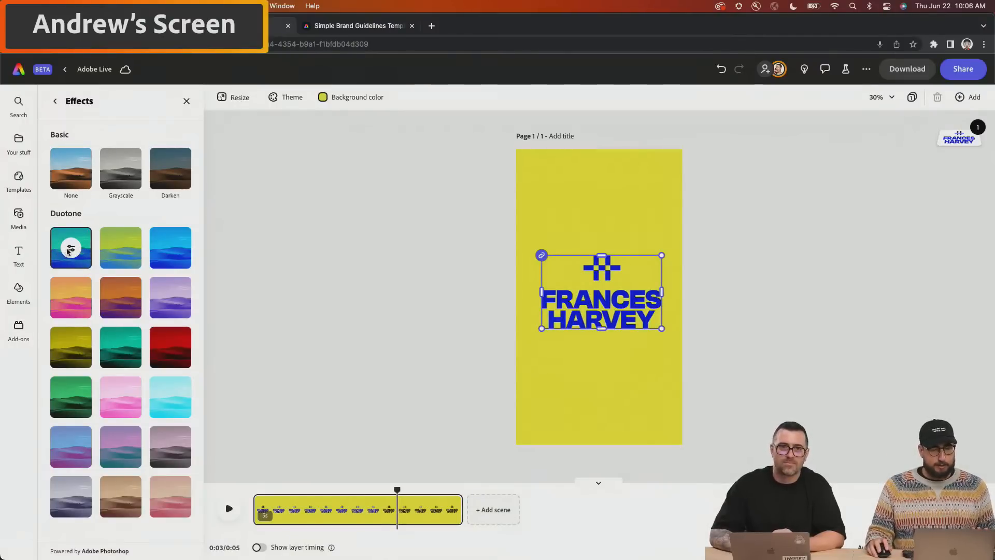
{"action": "left_click", "coordinate": [72, 247]}
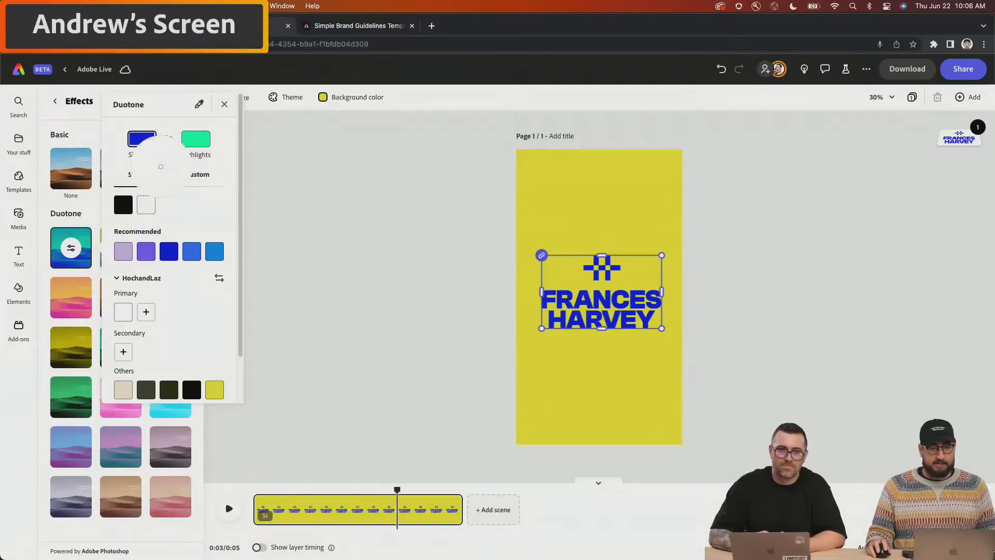
{"action": "left_click", "coordinate": [146, 205]}
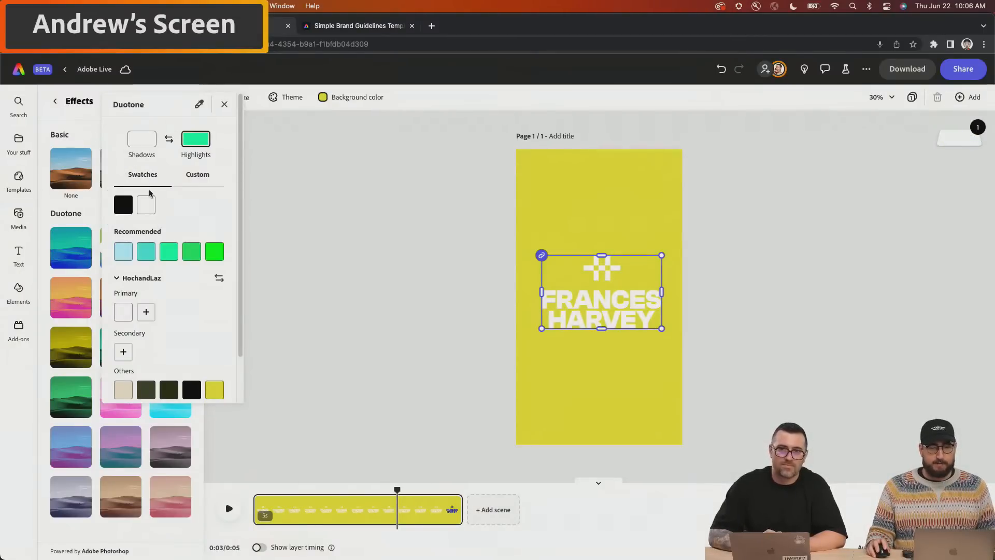
{"action": "left_click", "coordinate": [146, 205]}
{"action": "left_click", "coordinate": [315, 212]}
{"action": "left_click", "coordinate": [438, 251]}
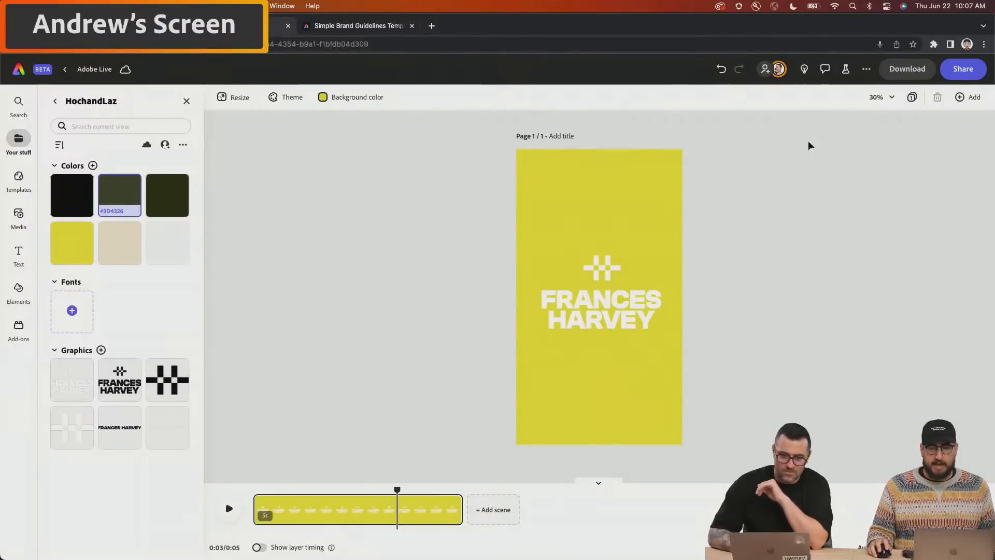
Step: Add a new blank page to the project and return to the first page
{"action": "left_click", "coordinate": [960, 98]}
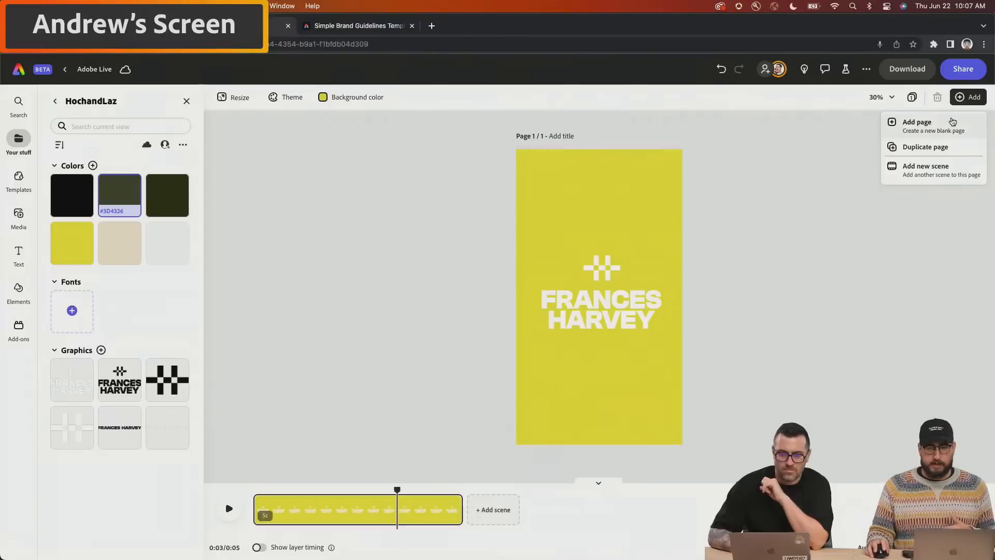
{"action": "left_click", "coordinate": [951, 118]}
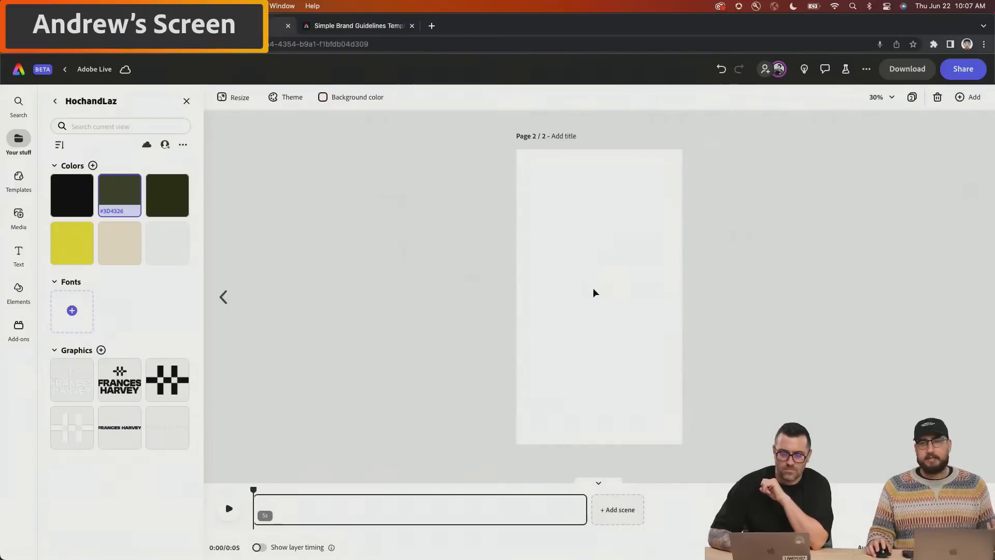
{"action": "left_click", "coordinate": [224, 297]}
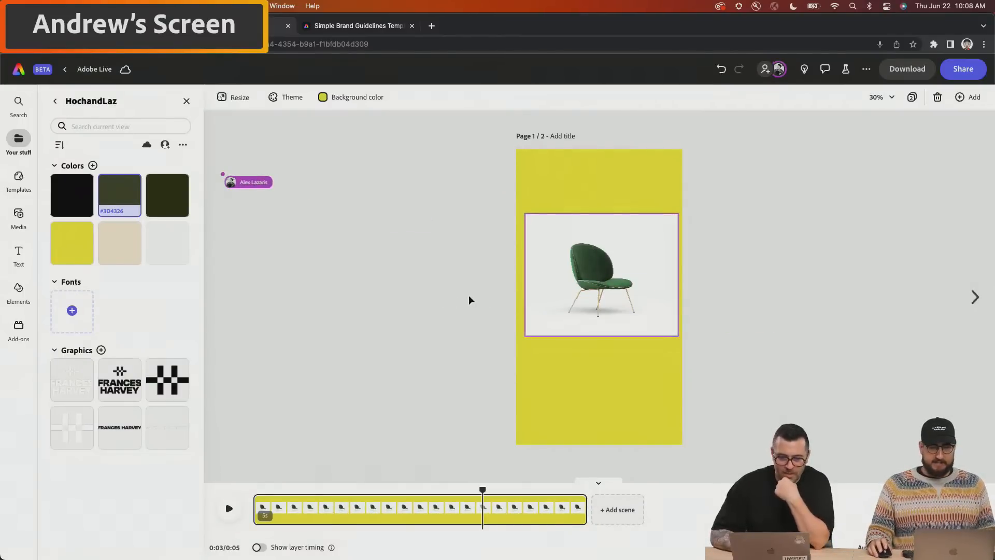
Step: Try erasing the chair's backrest with the Quick selection brush at size 10, and undo the erasure
{"action": "left_click", "coordinate": [86, 192]}
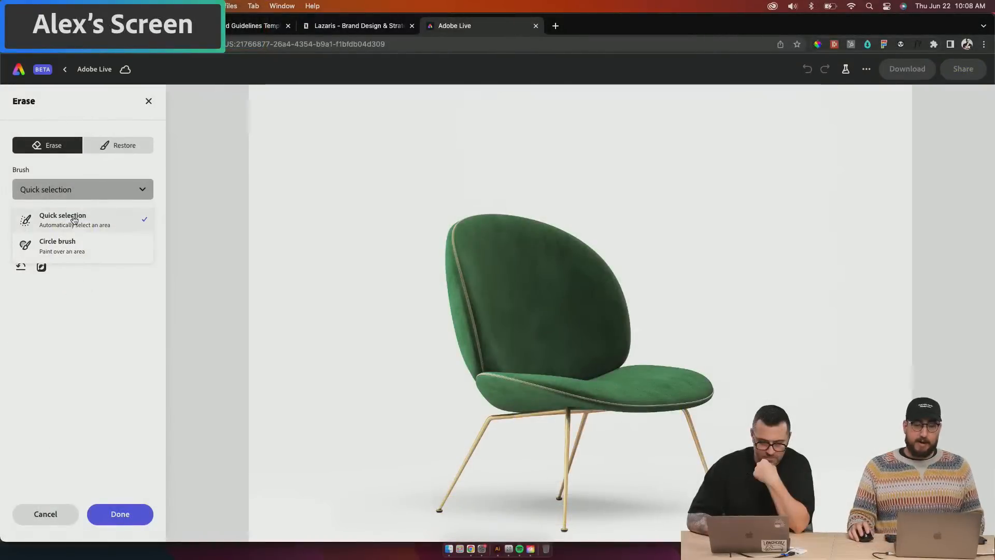
{"action": "left_click", "coordinate": [73, 218]}
{"action": "left_click", "coordinate": [523, 290]}
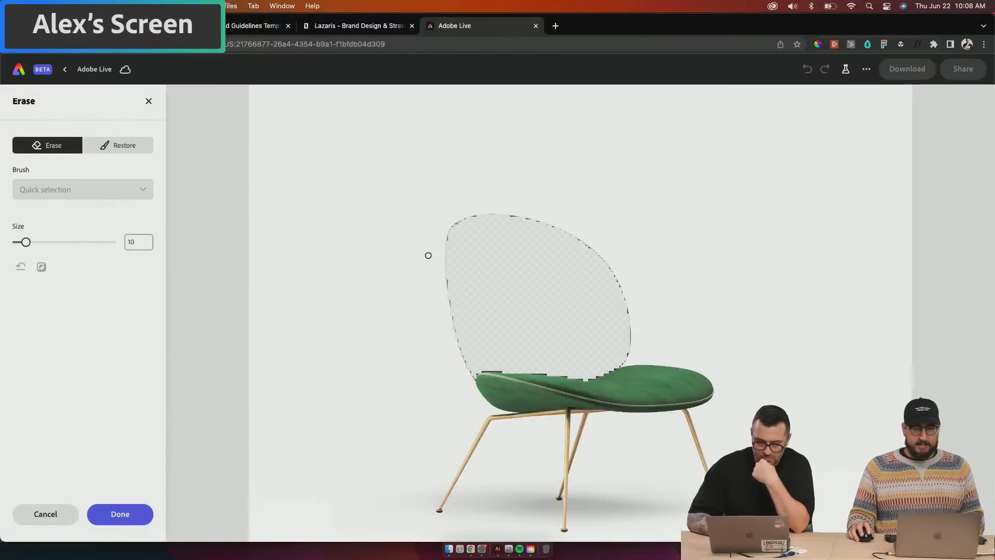
{"action": "key", "text": "super+z"}
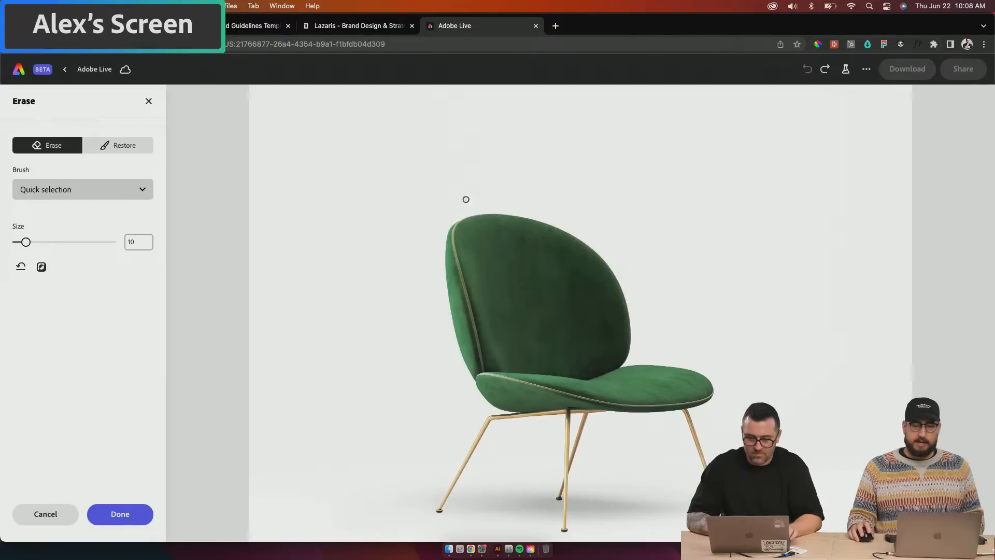
Step: Try erasing the background around the chair with the Quick selection brush, and undo the erasure
{"action": "left_click", "coordinate": [470, 170]}
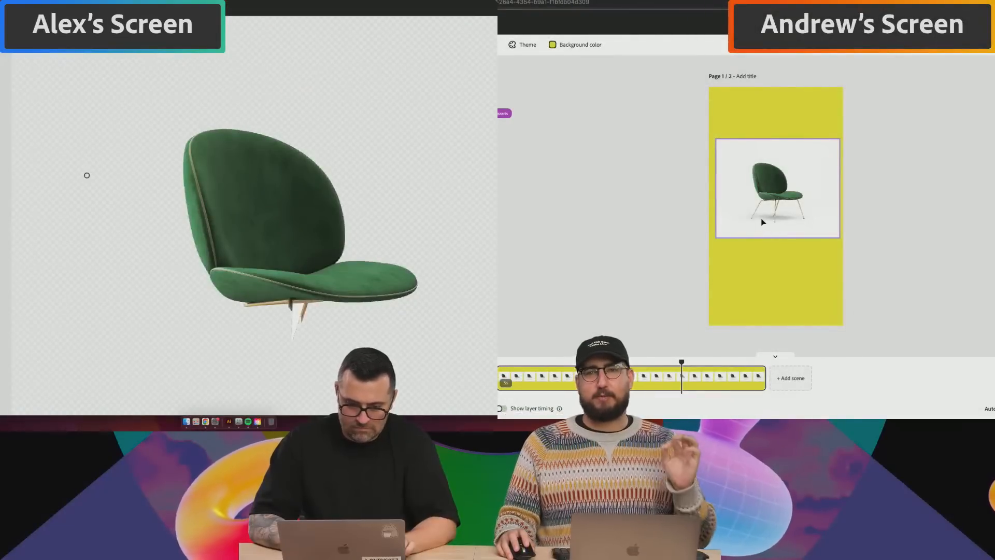
{"action": "left_click", "coordinate": [759, 223]}
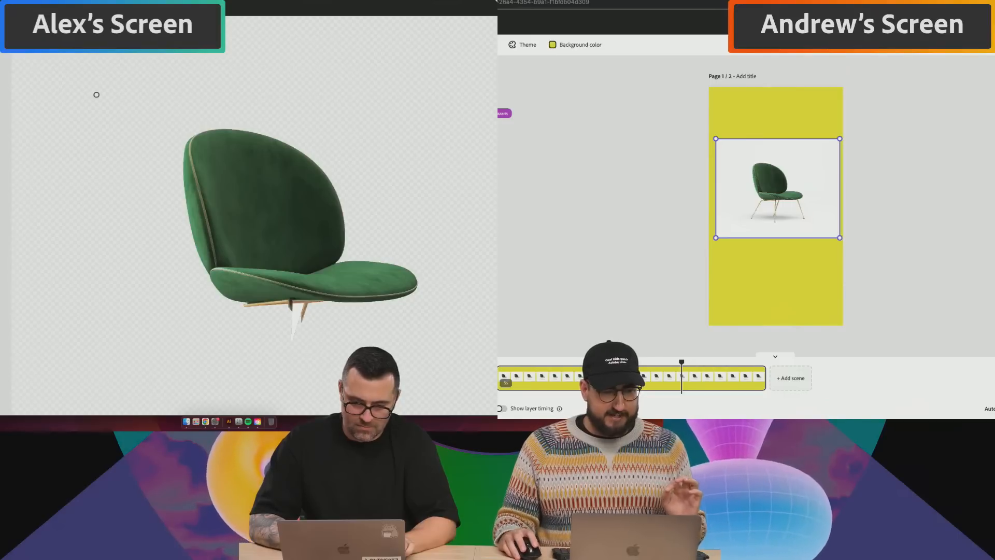
{"action": "key", "text": "super+z"}
Step: Place the green chair without its background below the Frances Harvey logo and play the scene
{"action": "left_click", "coordinate": [777, 189]}
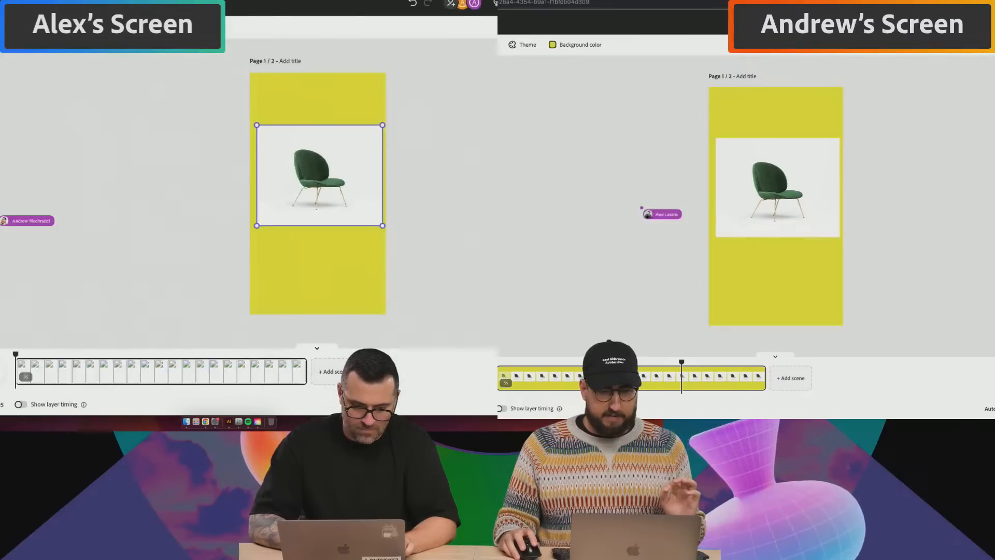
{"action": "left_click", "coordinate": [757, 201]}
{"action": "left_click_drag", "start_coordinate": [760, 197], "coordinate": [764, 318]}
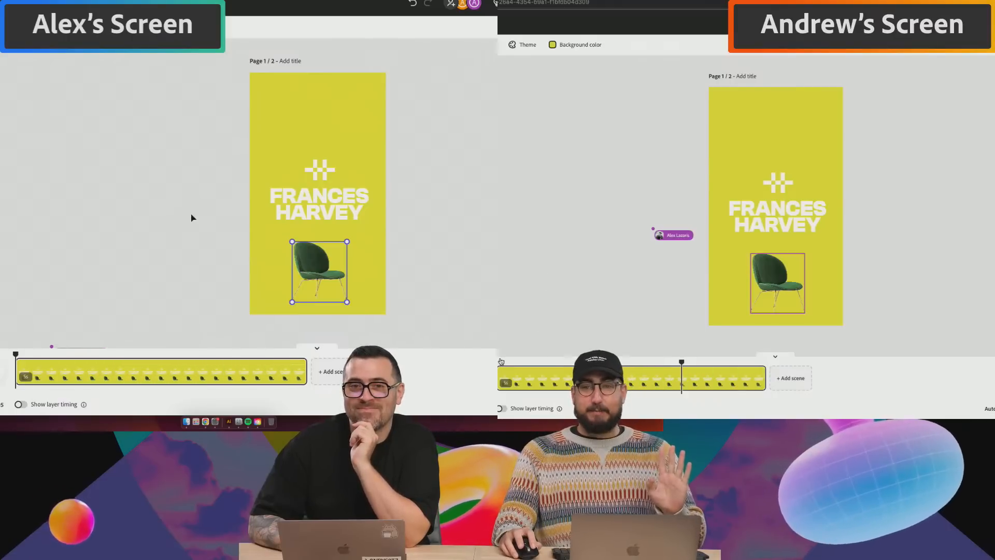
{"action": "left_click", "coordinate": [501, 361]}
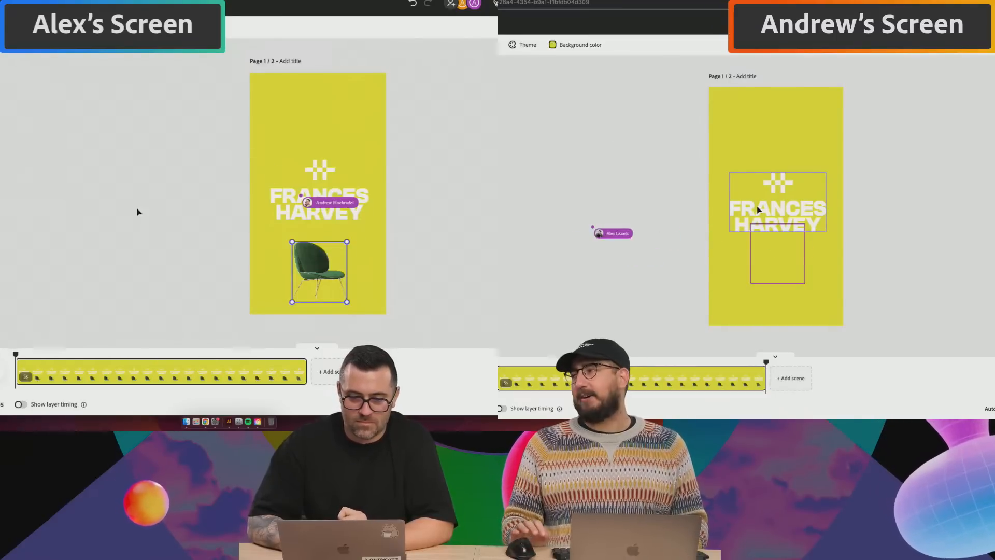
{"action": "left_click", "coordinate": [115, 117]}
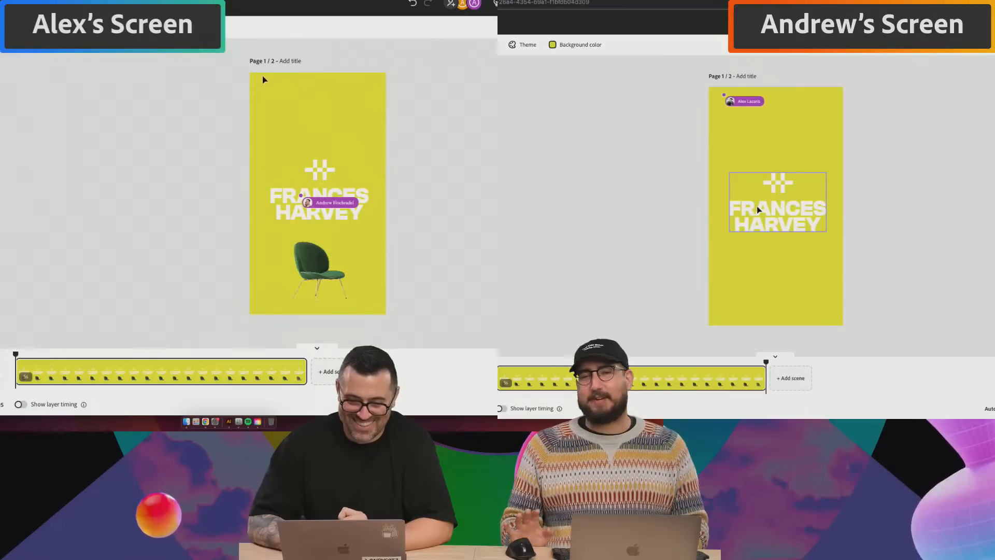
Step: Switch to the Simple Brand Guidelines Template project and select the script H logo on the Logo Don'ts page
{"action": "left_click", "coordinate": [2, 69]}
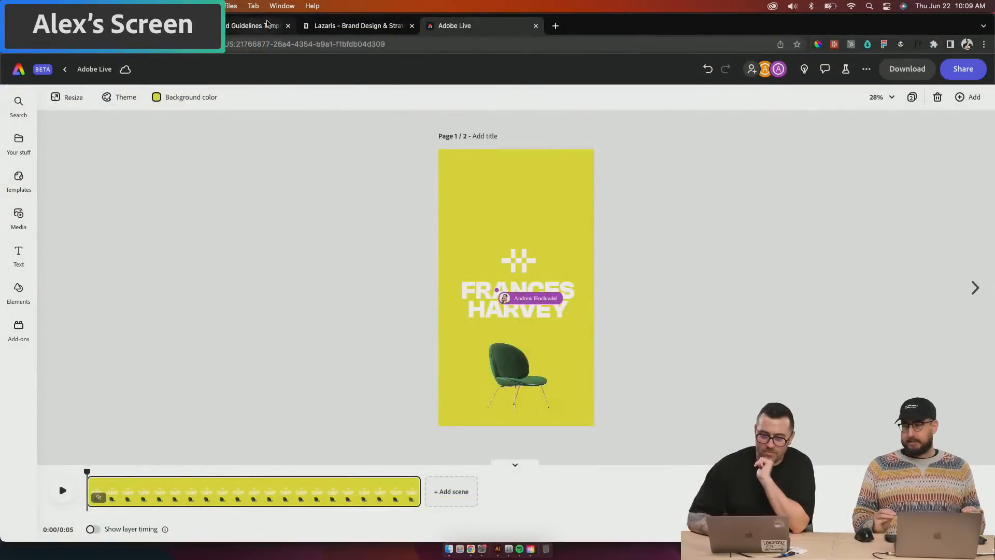
{"action": "left_click", "coordinate": [255, 26]}
{"action": "left_click", "coordinate": [456, 251]}
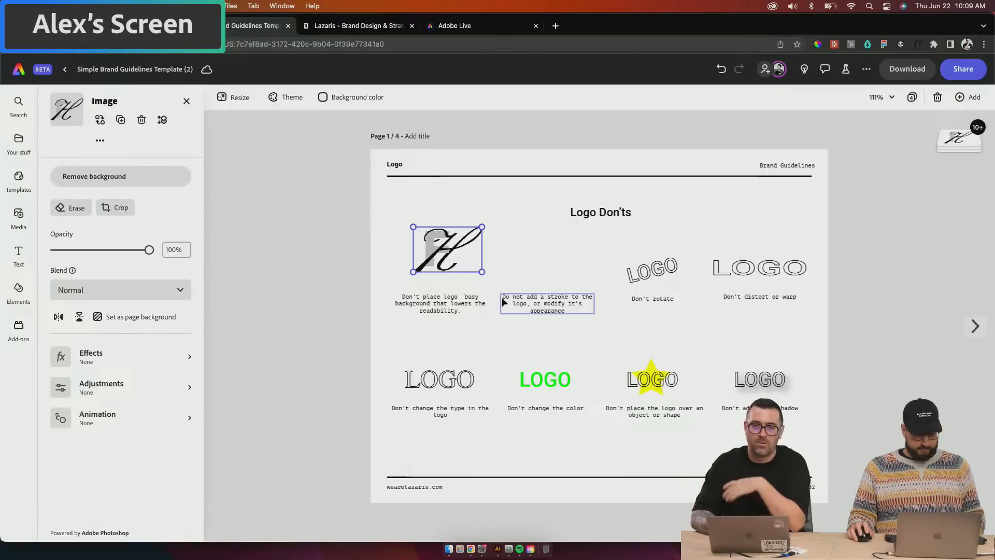
Step: Copy the black secondary Frances Harvey logo from the Illustrator guidelines document and paste it onto the Logo Don'ts page in Adobe Express
{"action": "left_click", "coordinate": [497, 548]}
{"action": "scroll", "coordinate": [542, 334], "scroll_direction": "up", "scroll_amount": 5}
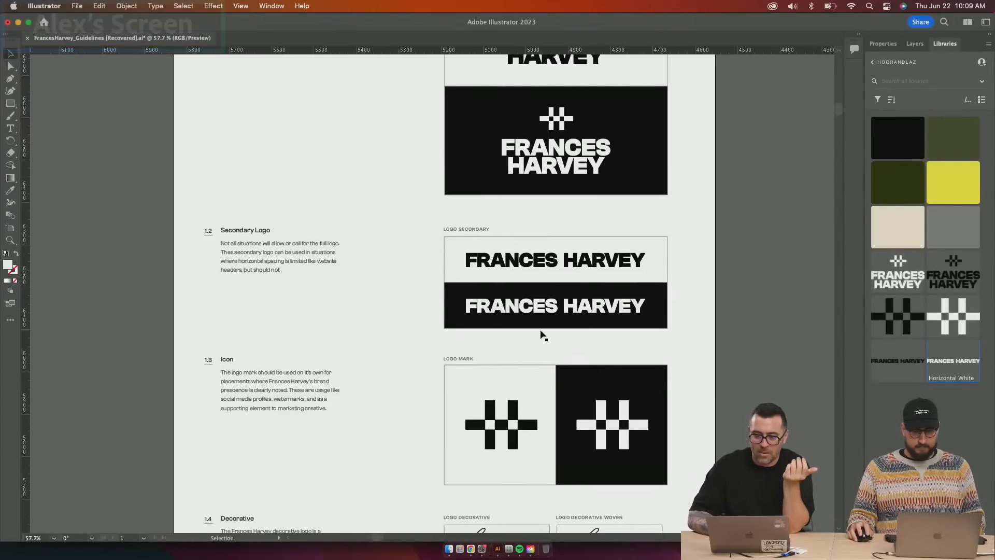
{"action": "left_click", "coordinate": [586, 269]}
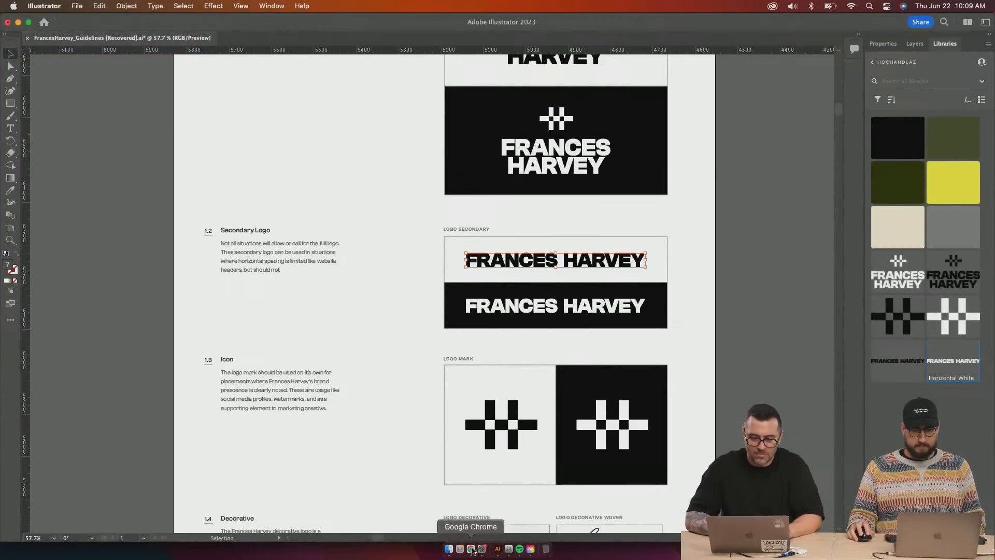
{"action": "left_click", "coordinate": [470, 548]}
{"action": "key", "text": "super+v"}
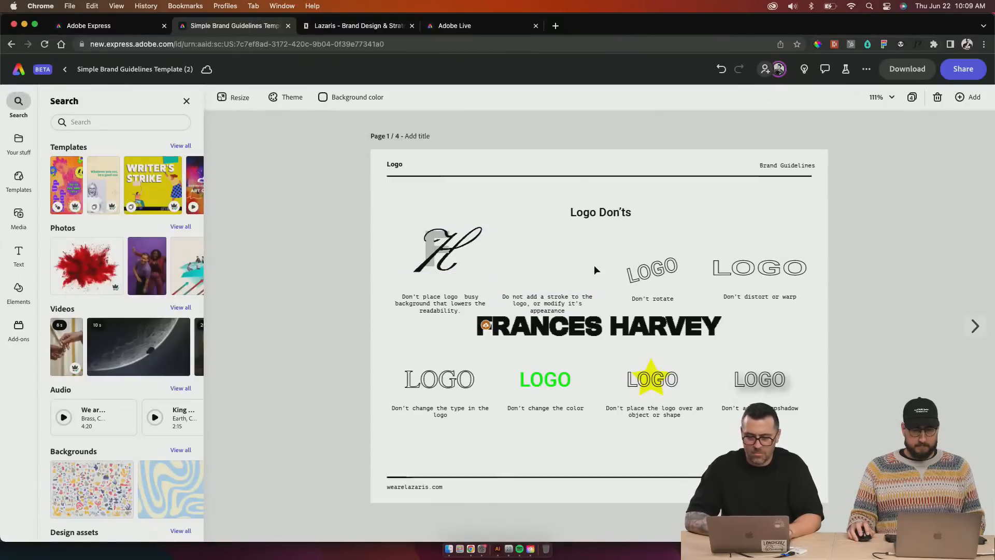
Step: Scale the pasted Frances Harvey logo down to about half its width and place it above the "Do not add a stroke" caption
{"action": "left_click", "coordinate": [545, 334]}
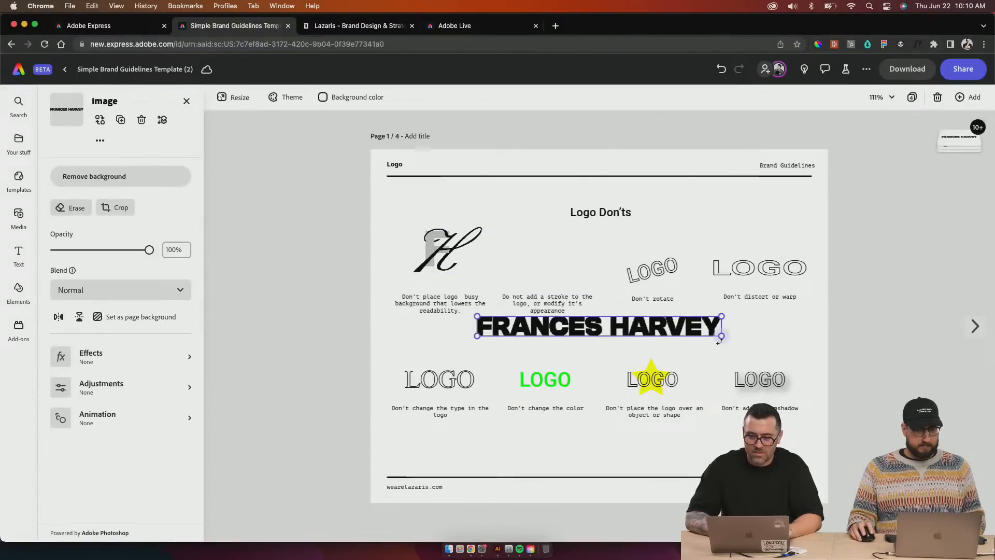
{"action": "left_click_drag", "start_coordinate": [721, 337], "coordinate": [602, 328]}
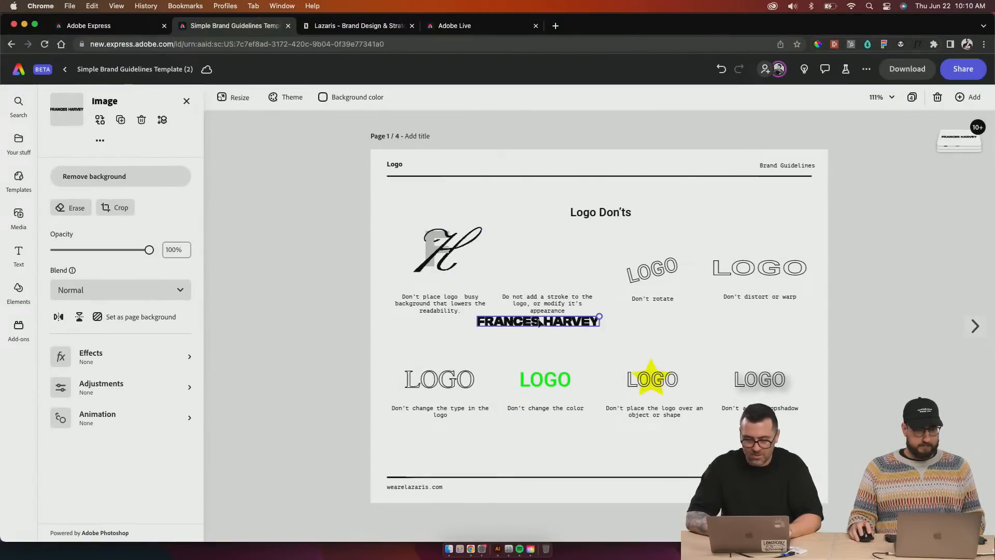
{"action": "left_click_drag", "start_coordinate": [540, 319], "coordinate": [549, 255]}
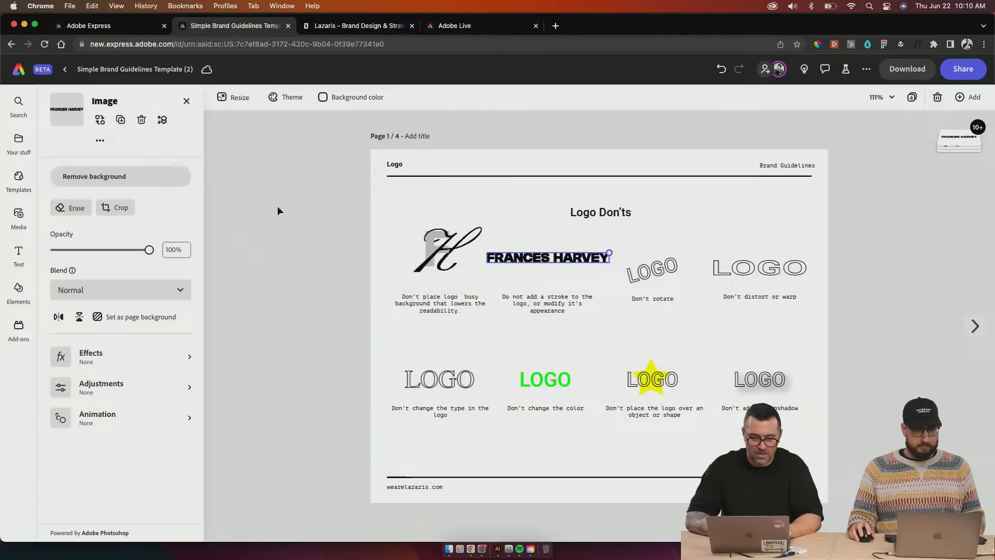
Step: Add the black paint brush design asset, shrink it and position it over the horizontal Frances Harvey logo
{"action": "left_click", "coordinate": [187, 102]}
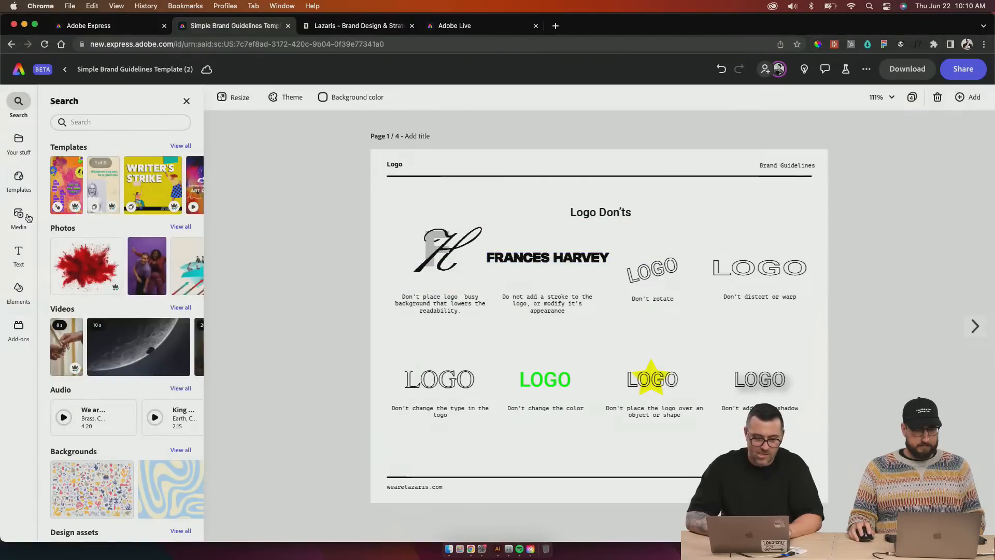
{"action": "left_click", "coordinate": [19, 290]}
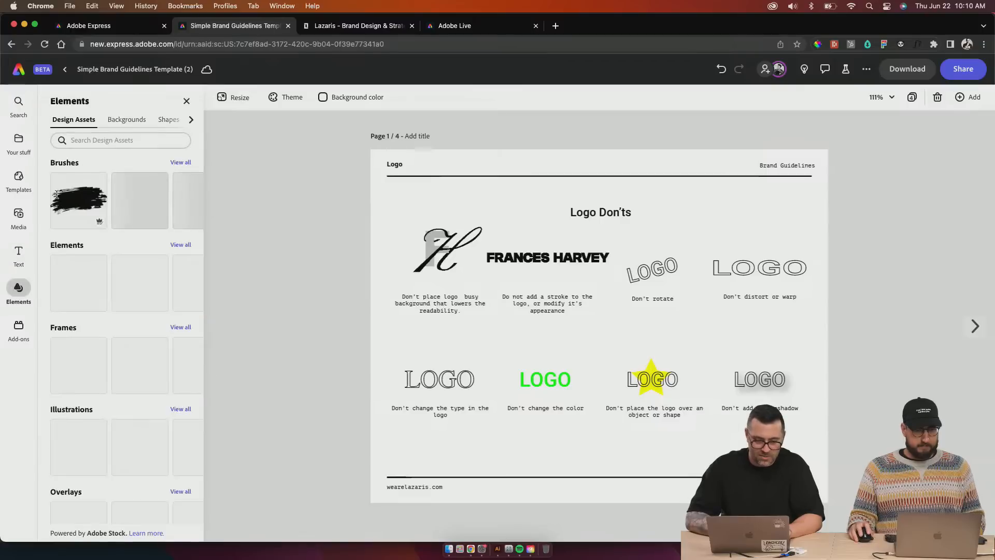
{"action": "left_click", "coordinate": [101, 208]}
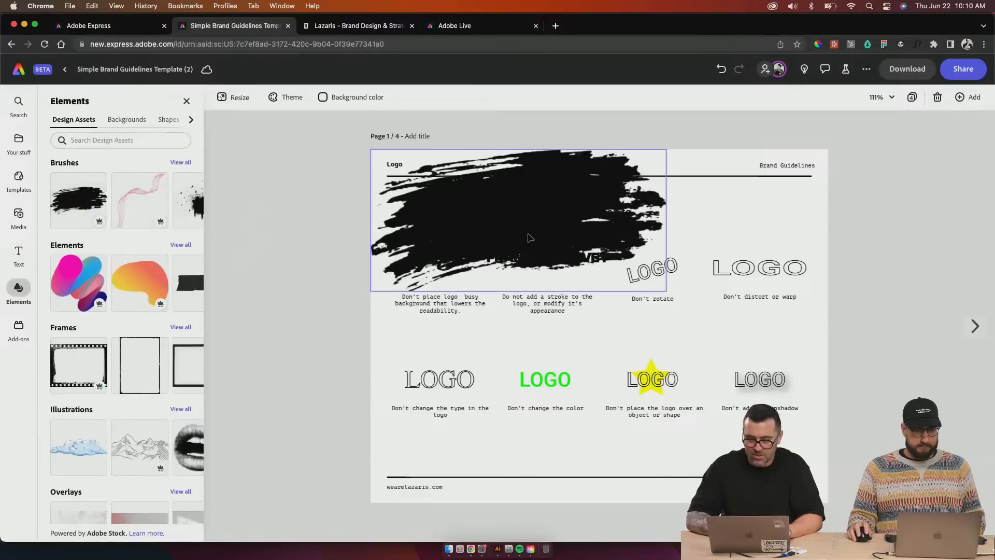
{"action": "left_click_drag", "start_coordinate": [667, 292], "coordinate": [533, 224]}
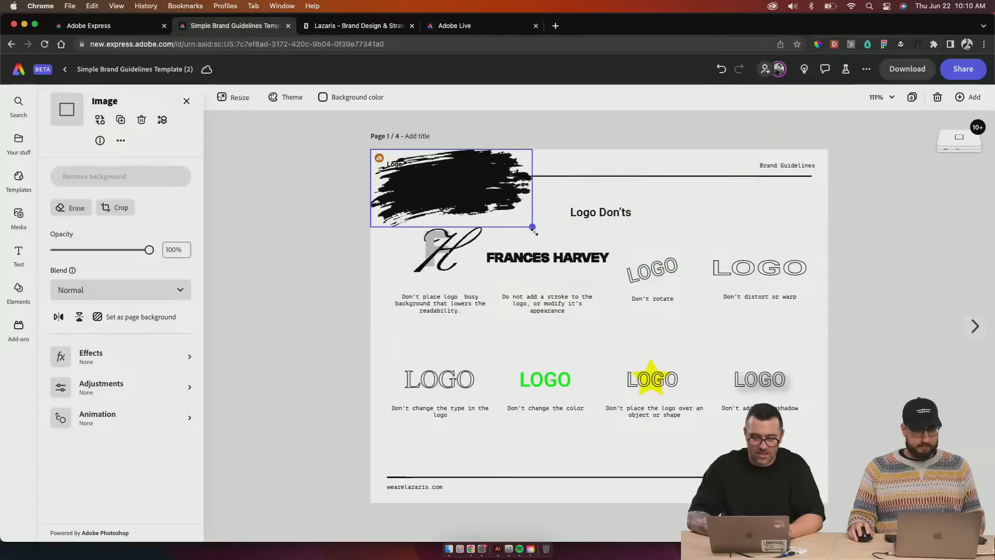
{"action": "left_click_drag", "start_coordinate": [472, 188], "coordinate": [566, 283]}
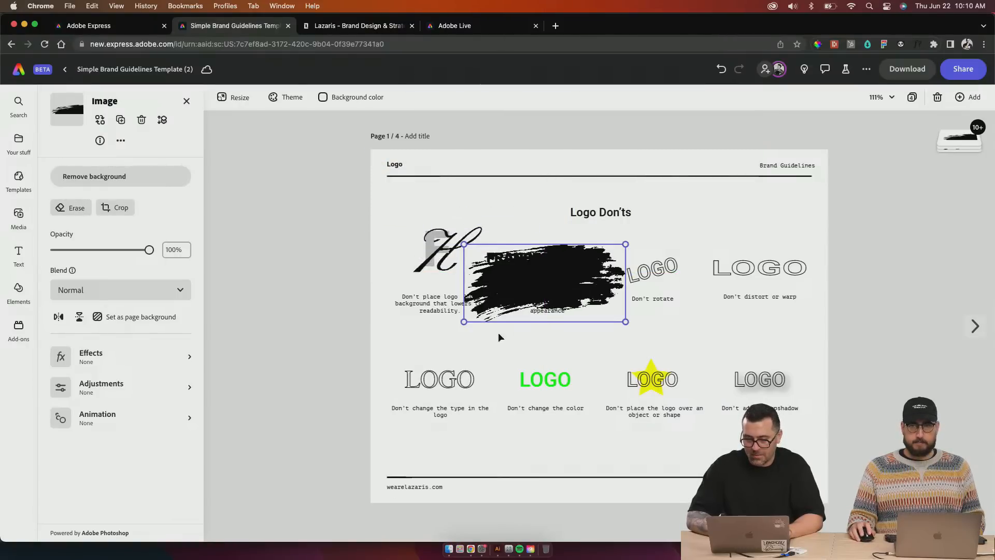
{"action": "left_click_drag", "start_coordinate": [463, 322], "coordinate": [529, 283]}
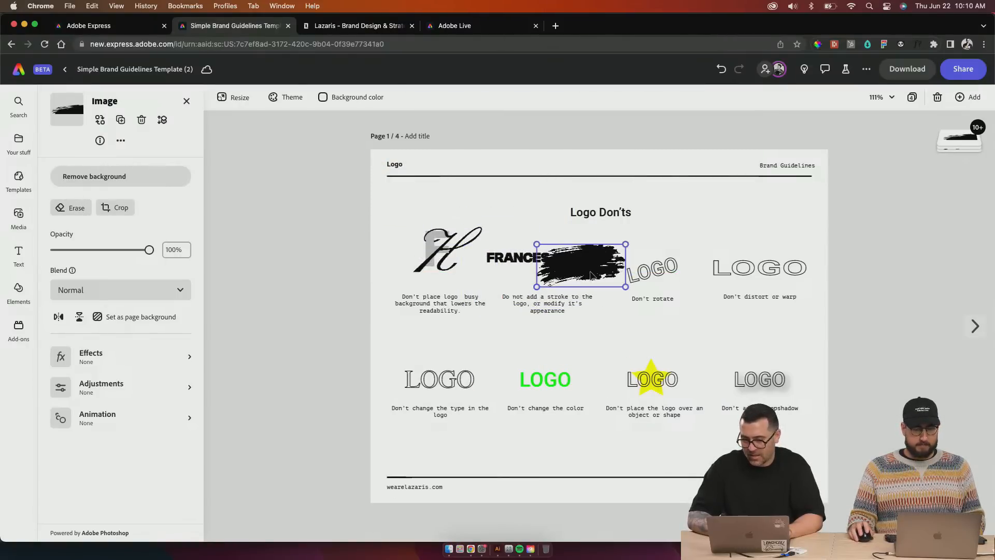
{"action": "left_click_drag", "start_coordinate": [591, 275], "coordinate": [545, 271]}
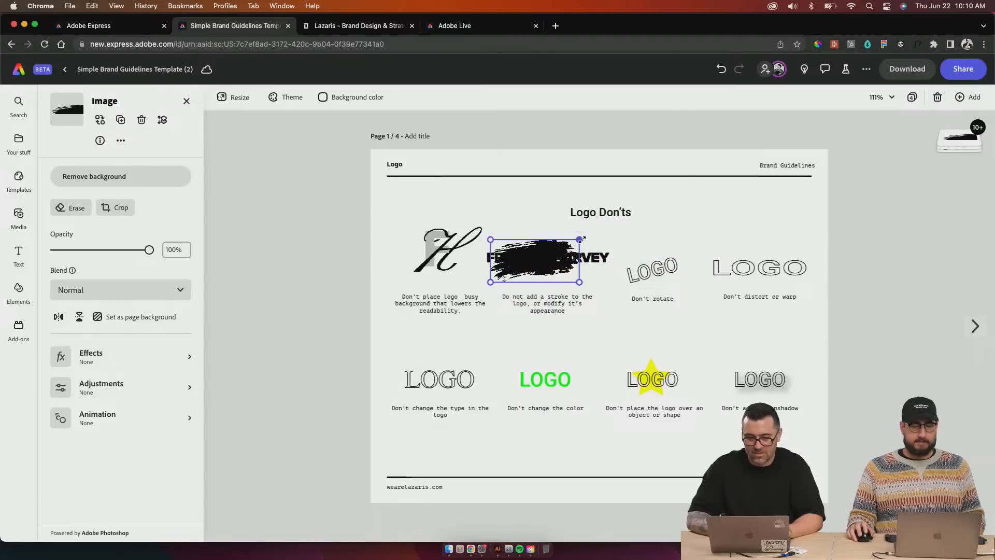
{"action": "mouse_move", "coordinate": [582, 239]}
{"action": "left_mouse_down"}
{"action": "mouse_move", "coordinate": [594, 233]}
{"action": "mouse_move", "coordinate": [582, 246]}
{"action": "left_mouse_up"}
Step: Cut the horizontal Frances Harvey logo and paste it back so it sits in front of the black brush stroke
{"action": "left_click", "coordinate": [490, 259]}
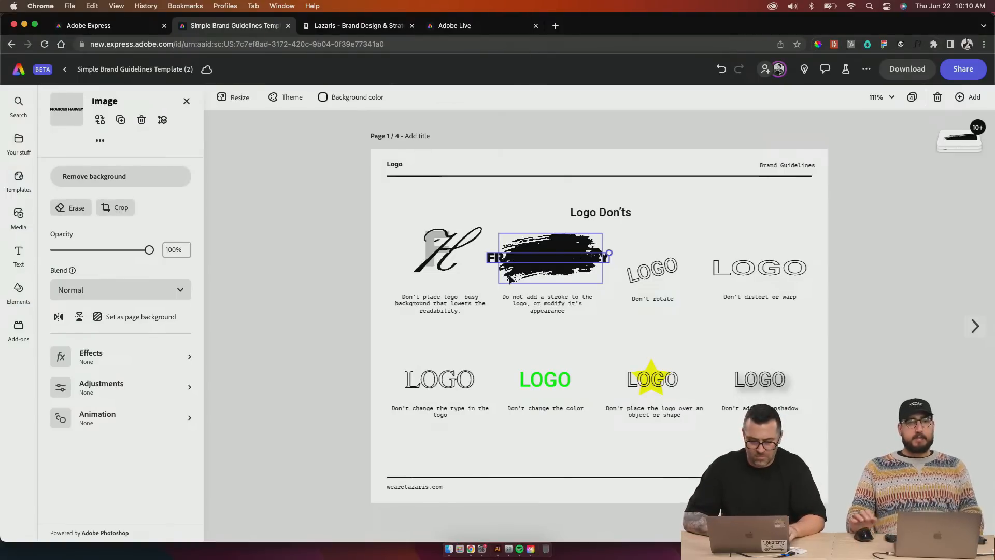
{"action": "key", "text": "super+x"}
{"action": "left_click", "coordinate": [554, 267]}
{"action": "key", "text": "super+v"}
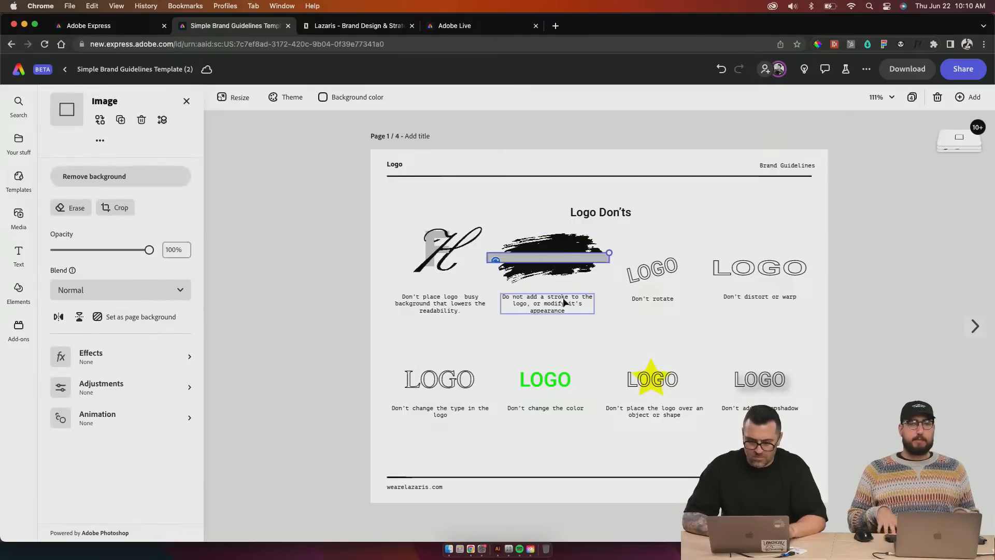
{"action": "left_click", "coordinate": [607, 336]}
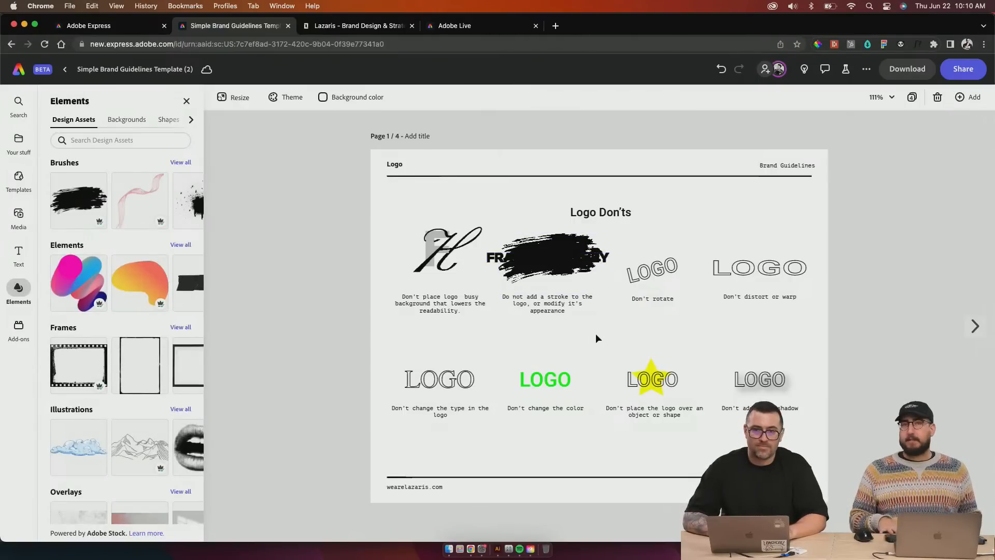
Step: Nudge the horizontal Frances Harvey logo slightly right and down over the brush stroke
{"action": "left_click", "coordinate": [596, 272]}
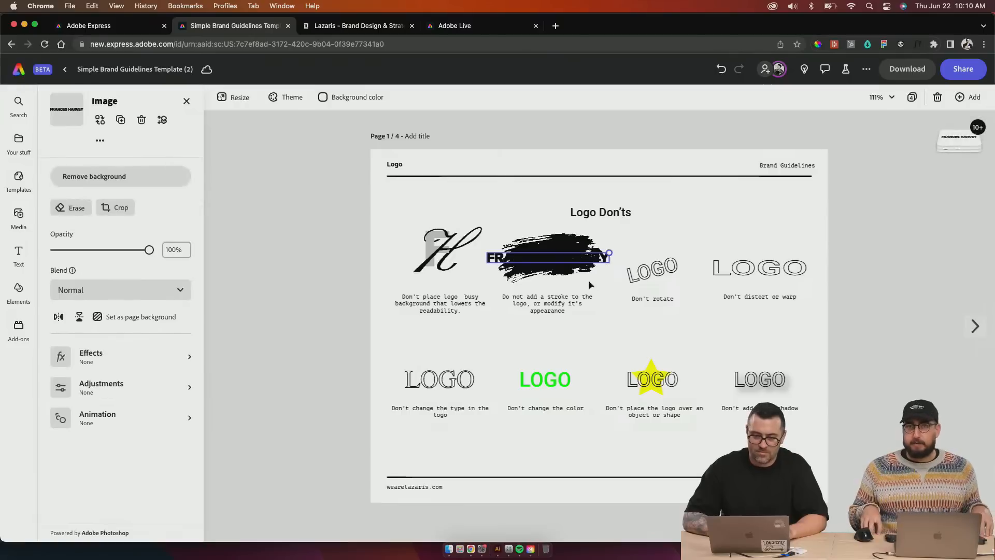
{"action": "left_click", "coordinate": [609, 261]}
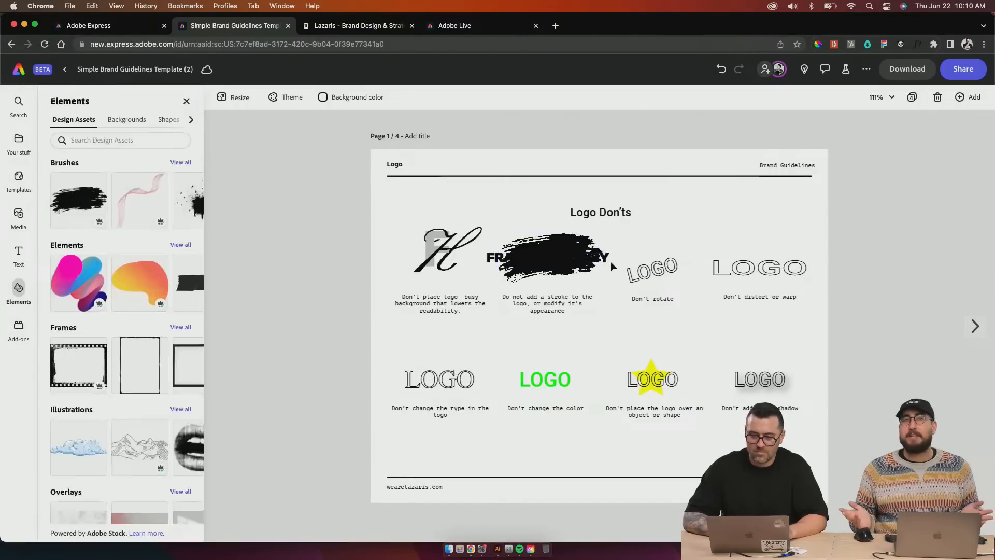
{"action": "left_click_drag", "start_coordinate": [606, 262], "coordinate": [604, 264]}
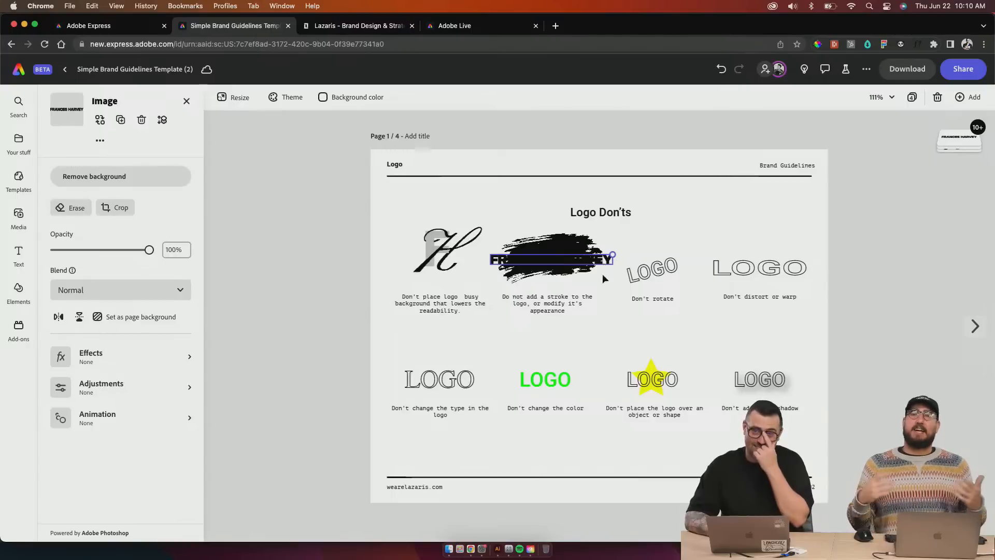
{"action": "left_click", "coordinate": [643, 347]}
{"action": "left_click", "coordinate": [649, 271]}
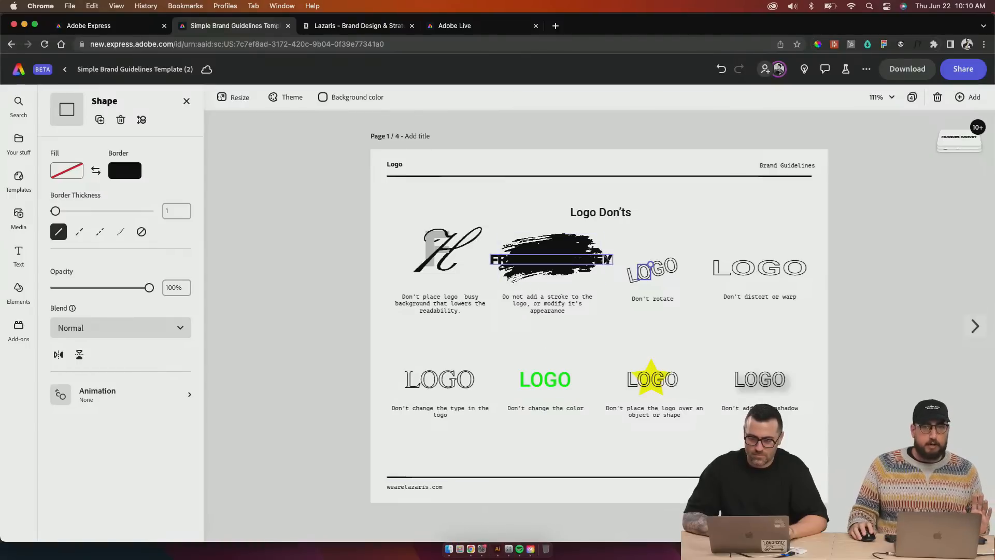
{"action": "left_click", "coordinate": [575, 278]}
{"action": "left_click", "coordinate": [615, 266]}
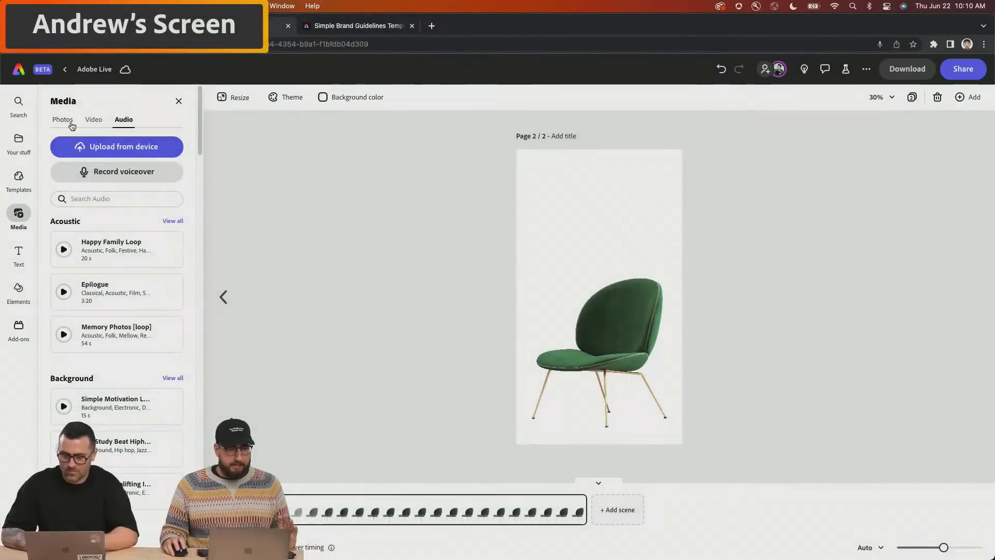
Step: Switch to Illustrator and open the green patterned Color (1) cloud document from the files list
{"action": "left_click", "coordinate": [70, 124]}
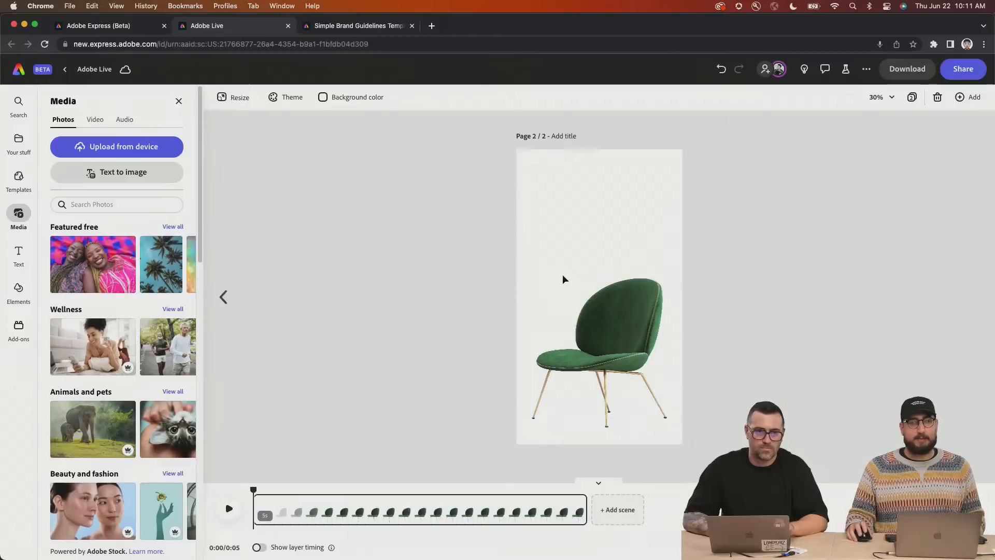
{"action": "mouse_move", "coordinate": [659, 550]}
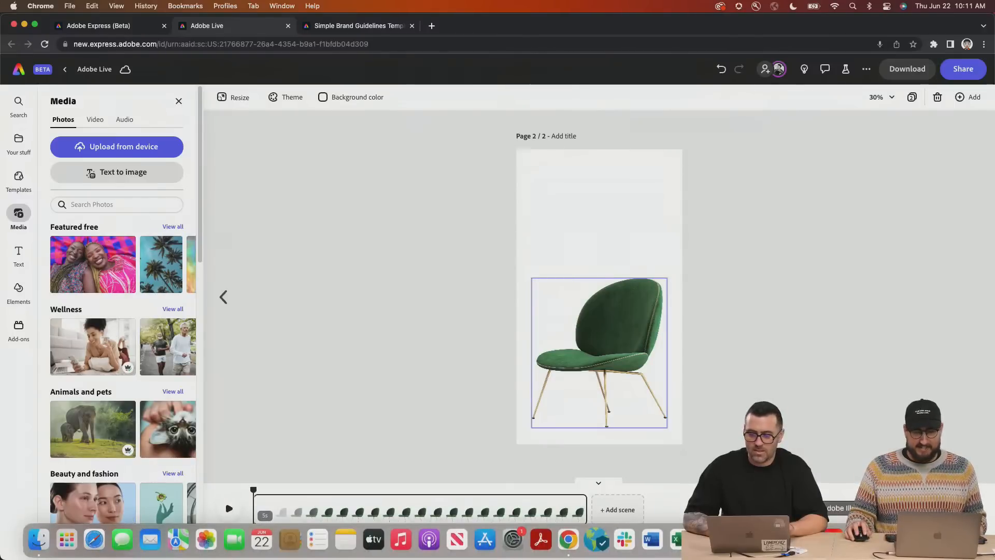
{"action": "left_click", "coordinate": [850, 539]}
{"action": "scroll", "coordinate": [429, 257], "scroll_direction": "down", "scroll_amount": 10}
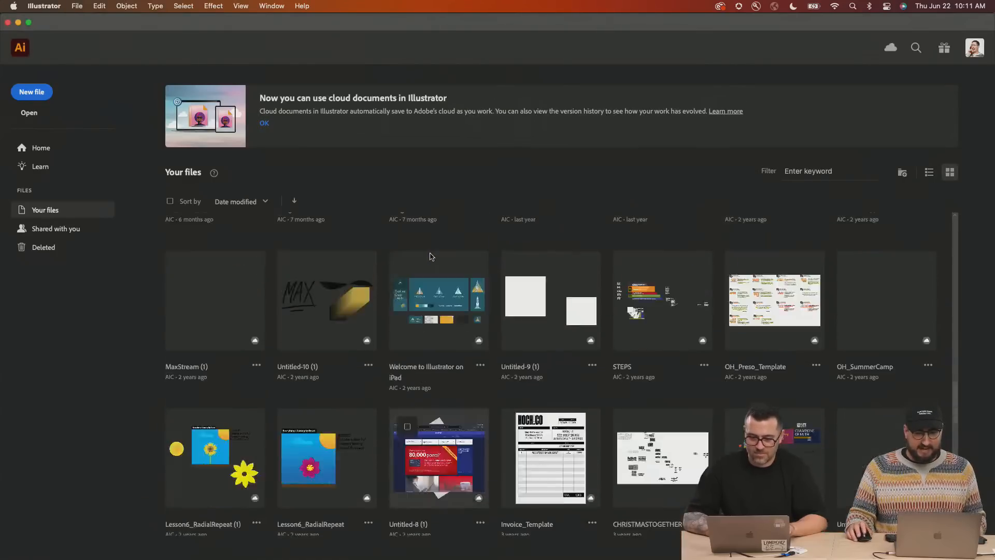
{"action": "scroll", "coordinate": [430, 256], "scroll_direction": "up", "scroll_amount": 10}
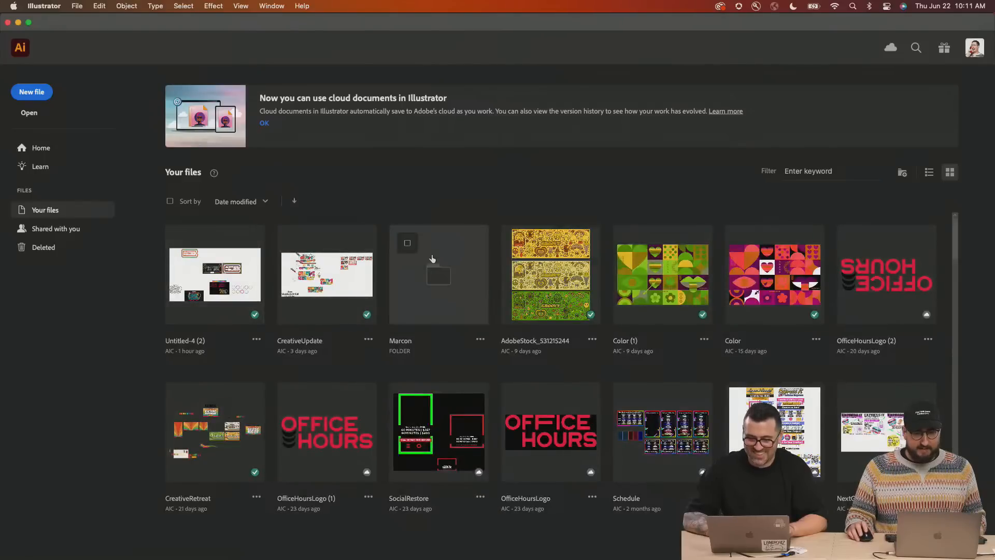
{"action": "left_click", "coordinate": [659, 278]}
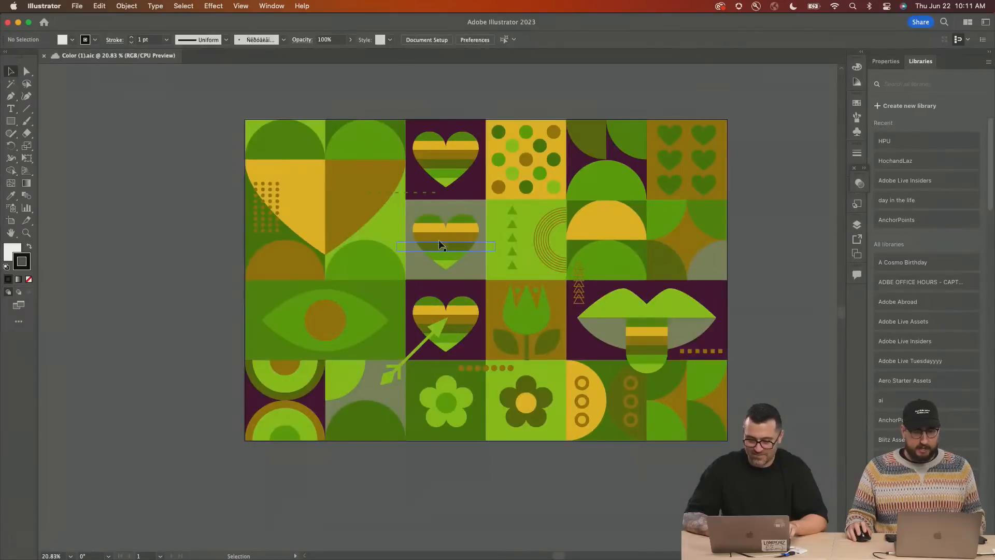
Step: Save the pattern artwork to the Desktop as Color.ai in Adobe Illustrator format, with Illustrator 2020 compatibility
{"action": "key", "text": "shift+F6"}
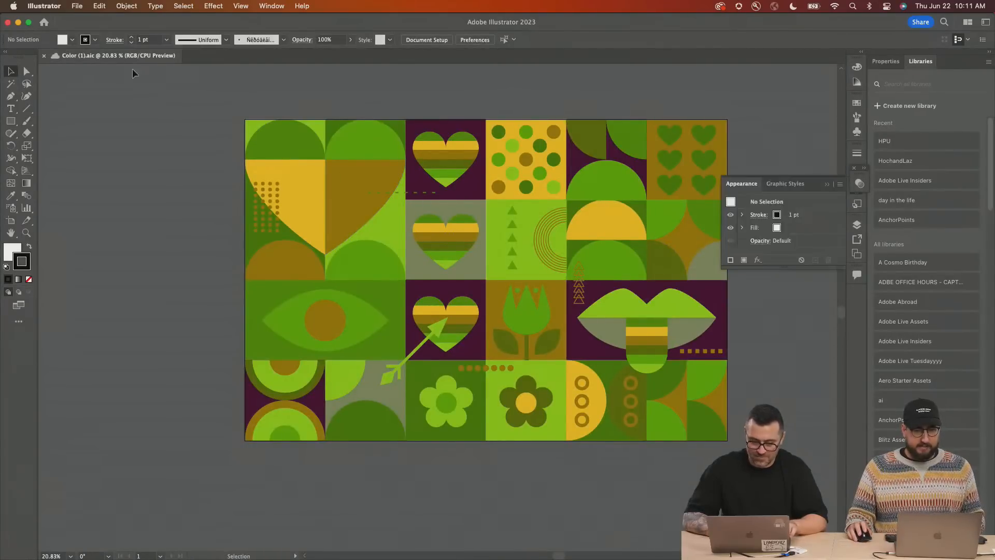
{"action": "left_click", "coordinate": [77, 6]}
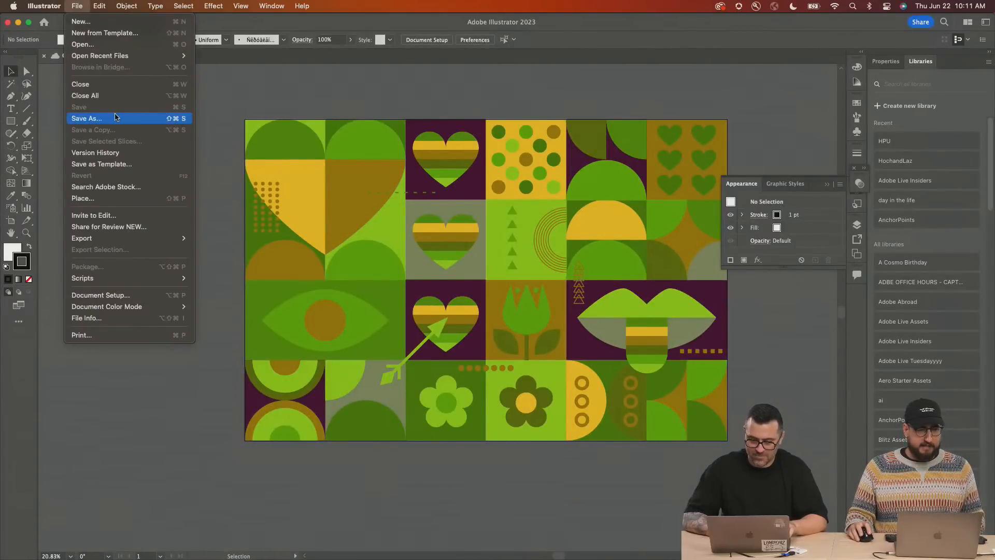
{"action": "left_click", "coordinate": [121, 118]}
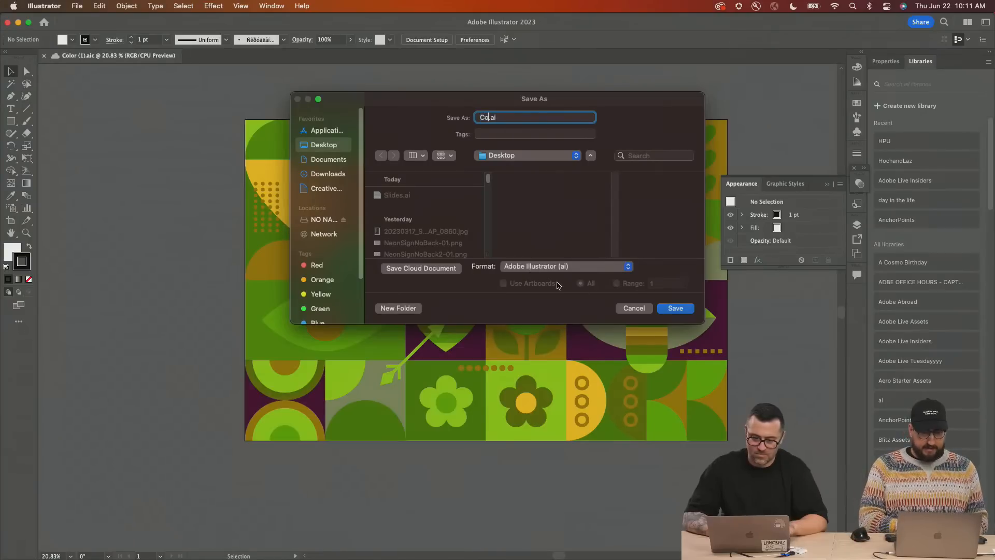
{"action": "key", "text": "Return"}
{"action": "left_click", "coordinate": [614, 434]}
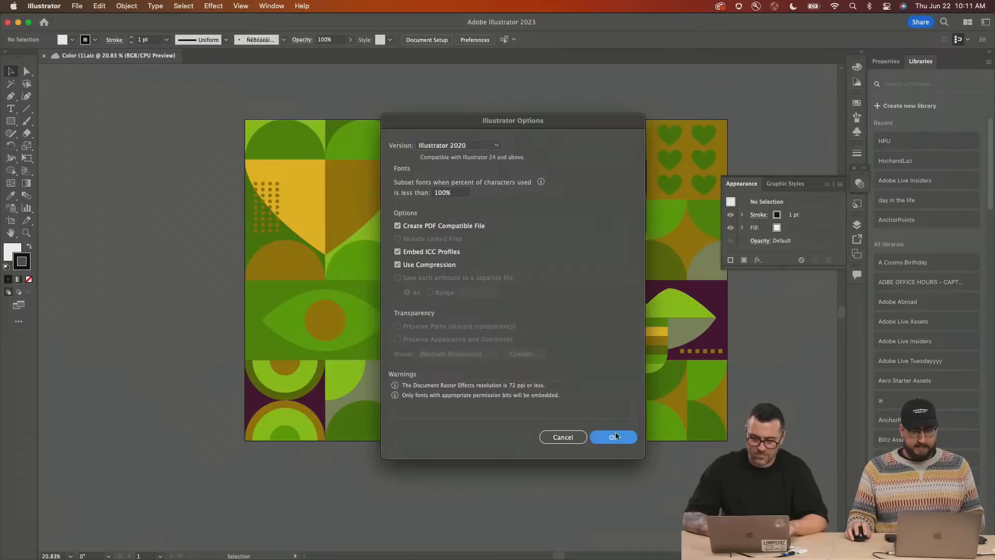
Step: Switch back to Chrome and bring up the Libraries page of Your stuff in Adobe Express
{"action": "mouse_move", "coordinate": [289, 541]}
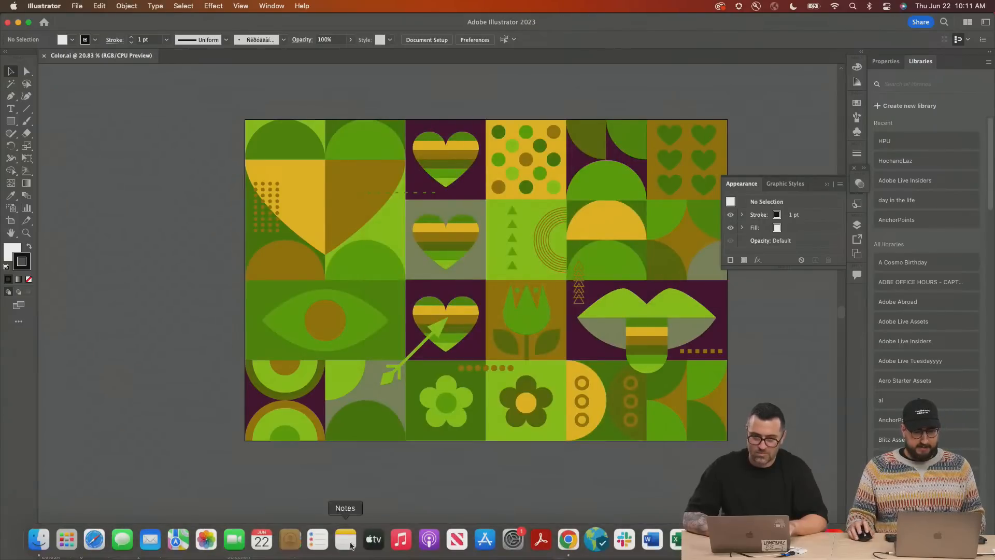
{"action": "left_click", "coordinate": [569, 540]}
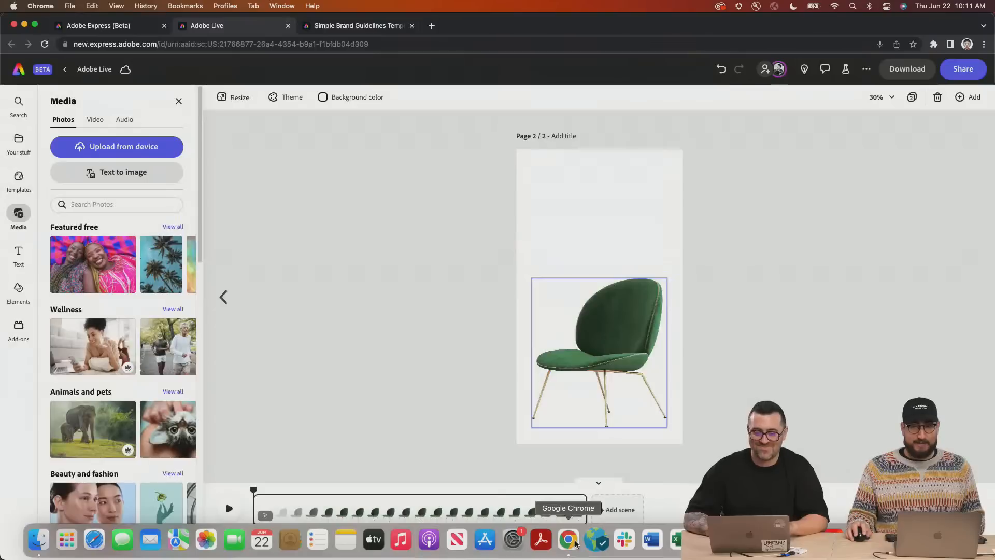
{"action": "left_click", "coordinate": [74, 21]}
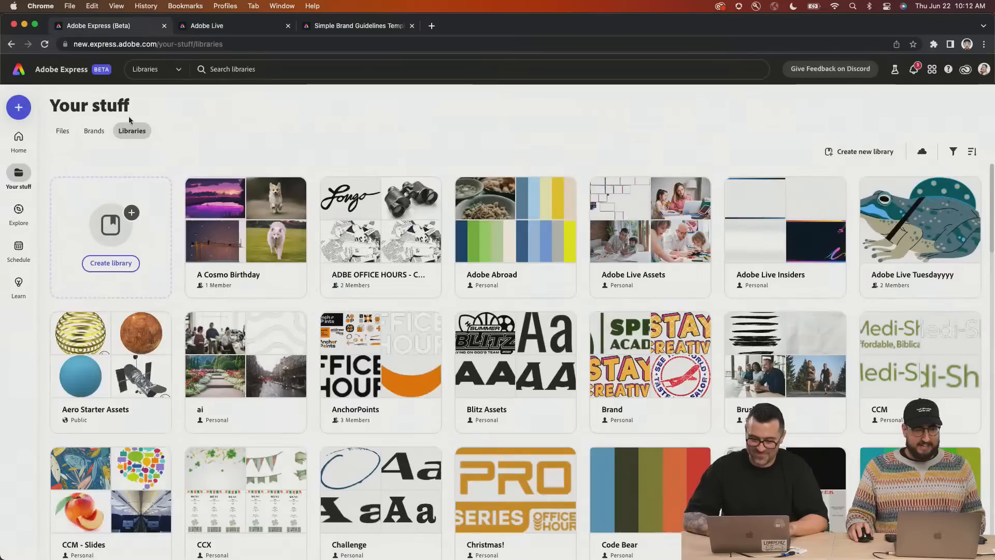
Step: Go to the Adobe Express home page and open Color.ai from the Desktop as a new editable project
{"action": "left_click", "coordinate": [29, 70]}
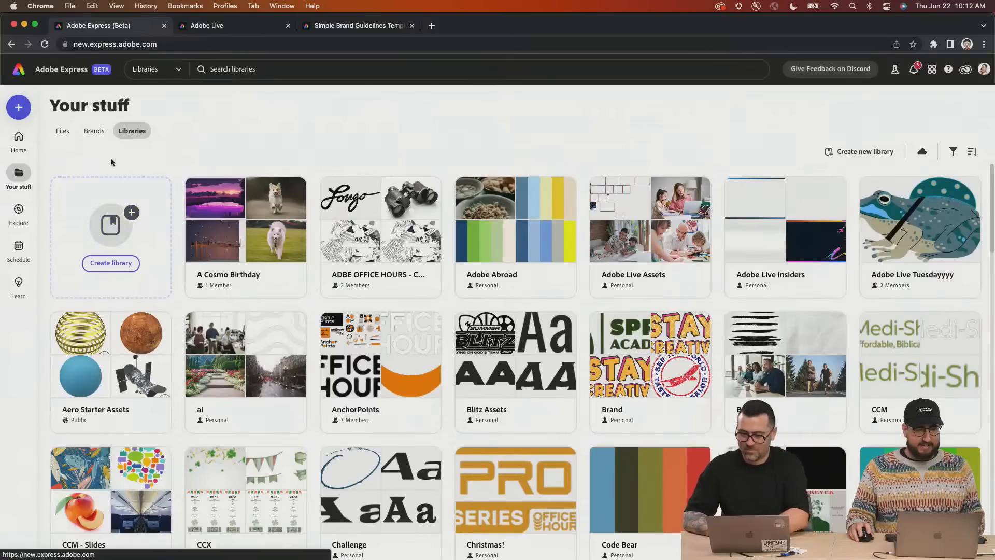
{"action": "left_click", "coordinate": [139, 301]}
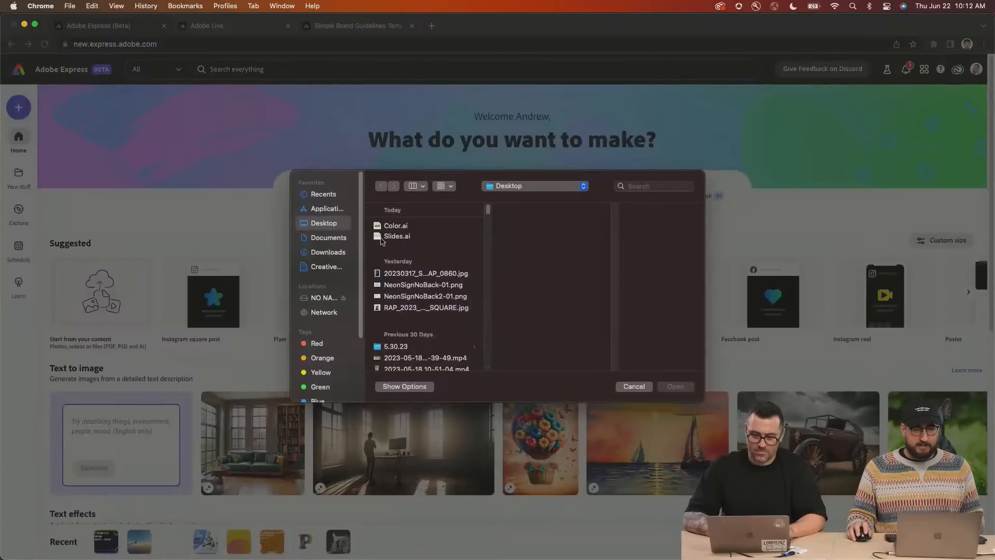
{"action": "left_click", "coordinate": [399, 229]}
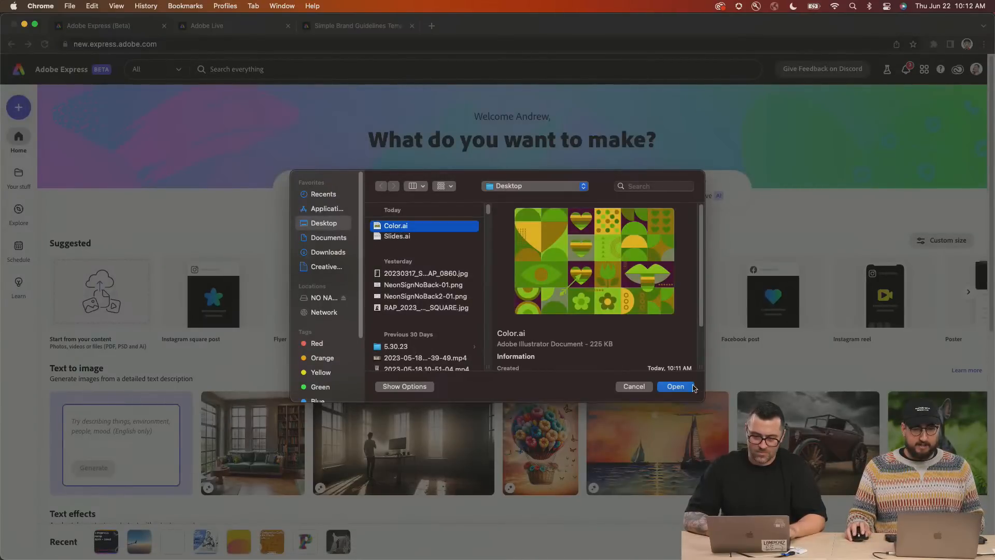
{"action": "left_click", "coordinate": [676, 386]}
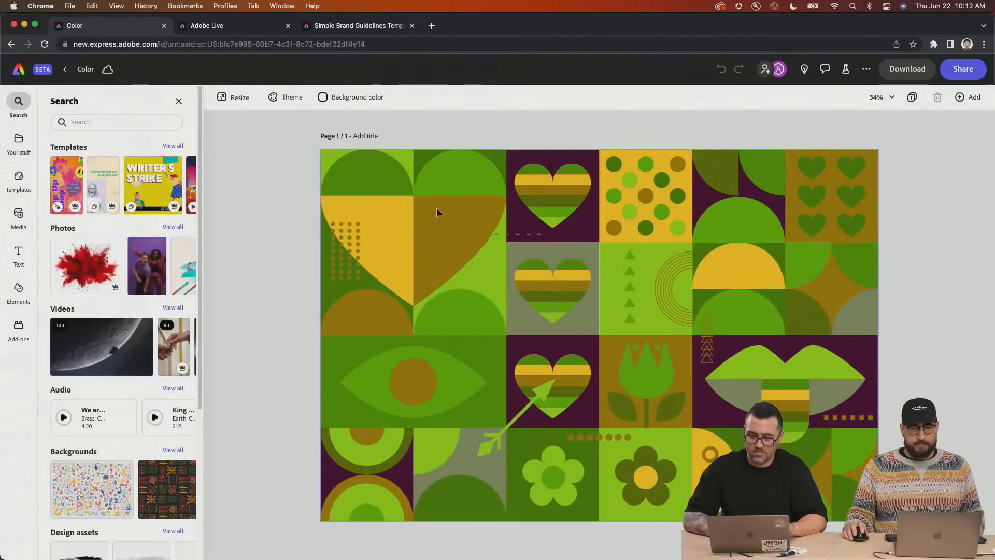
Step: Ungroup the imported pattern artwork, try moving one of its pieces, and undo the last change
{"action": "left_click", "coordinate": [436, 212]}
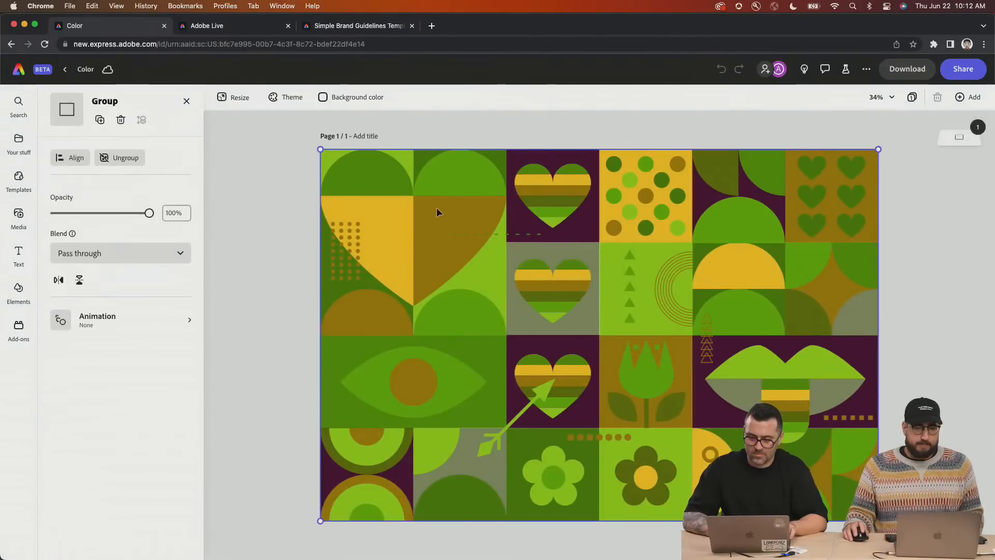
{"action": "left_click", "coordinate": [119, 157]}
{"action": "left_click", "coordinate": [275, 176]}
{"action": "left_click", "coordinate": [468, 227]}
{"action": "left_click_drag", "start_coordinate": [468, 227], "coordinate": [483, 250]}
{"action": "key", "text": "super+z"}
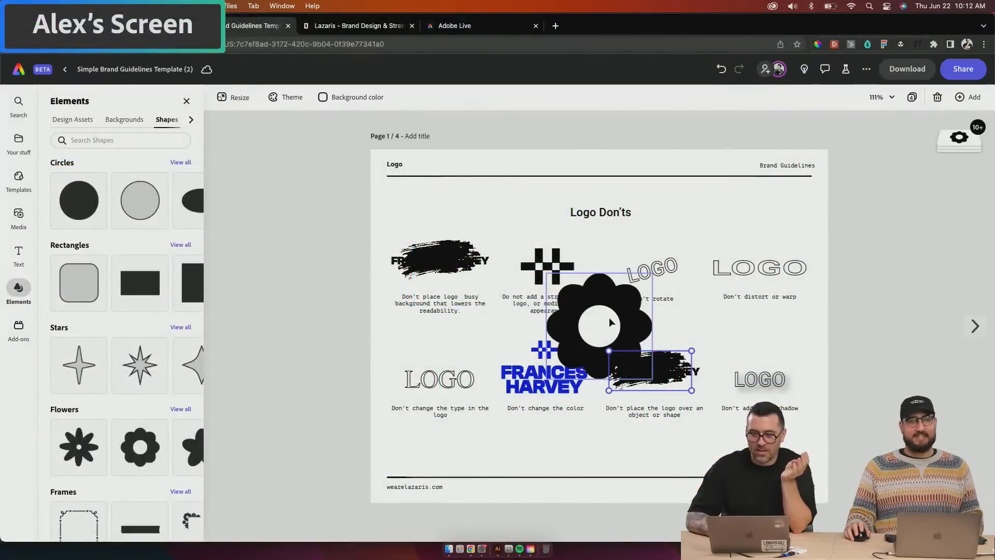
Step: Delete the brush stroke copy over the lower horizontal logo and browse the design assets, backgrounds and shapes in Elements
{"action": "key", "text": "Delete"}
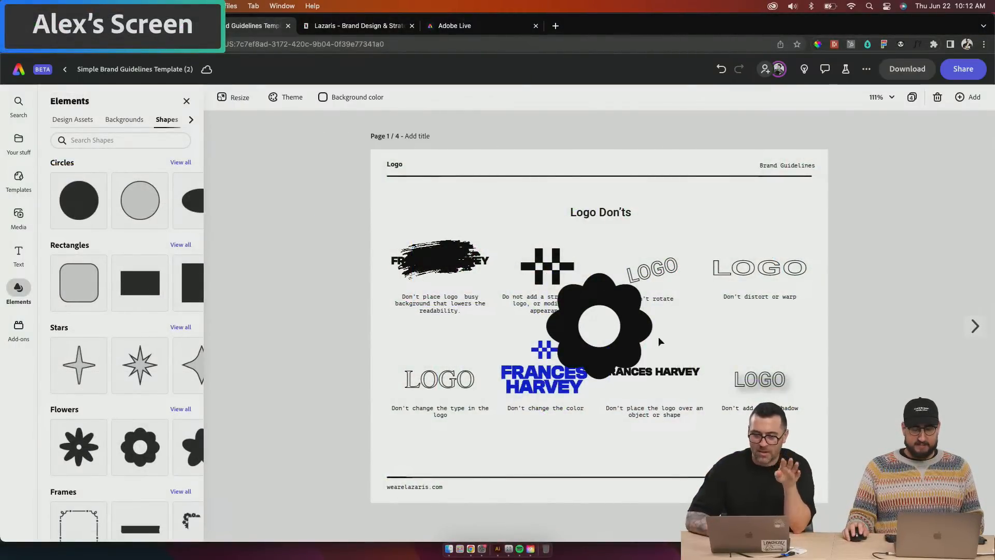
{"action": "left_click", "coordinate": [634, 344]}
{"action": "left_click", "coordinate": [23, 286]}
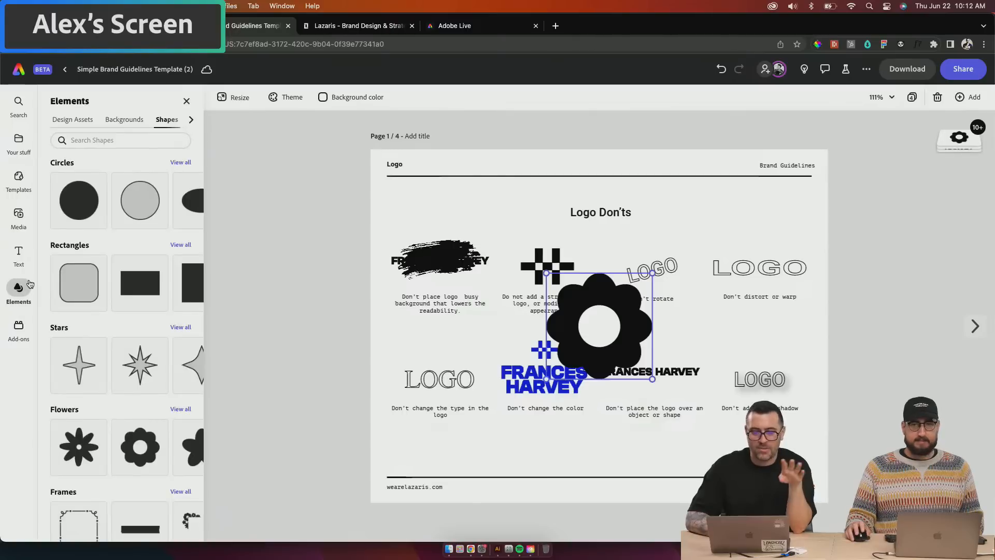
{"action": "left_click", "coordinate": [75, 116]}
{"action": "left_click", "coordinate": [120, 121]}
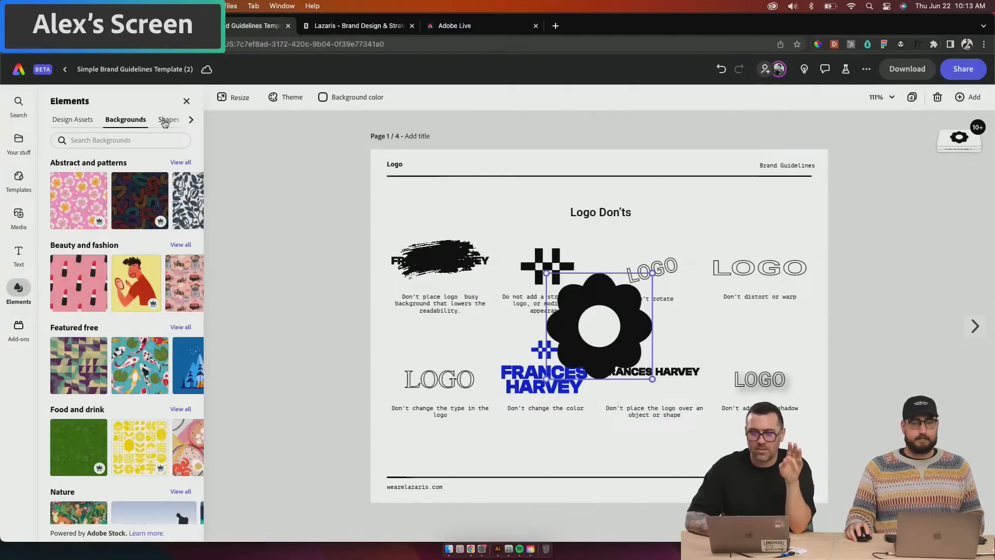
{"action": "left_click", "coordinate": [167, 120]}
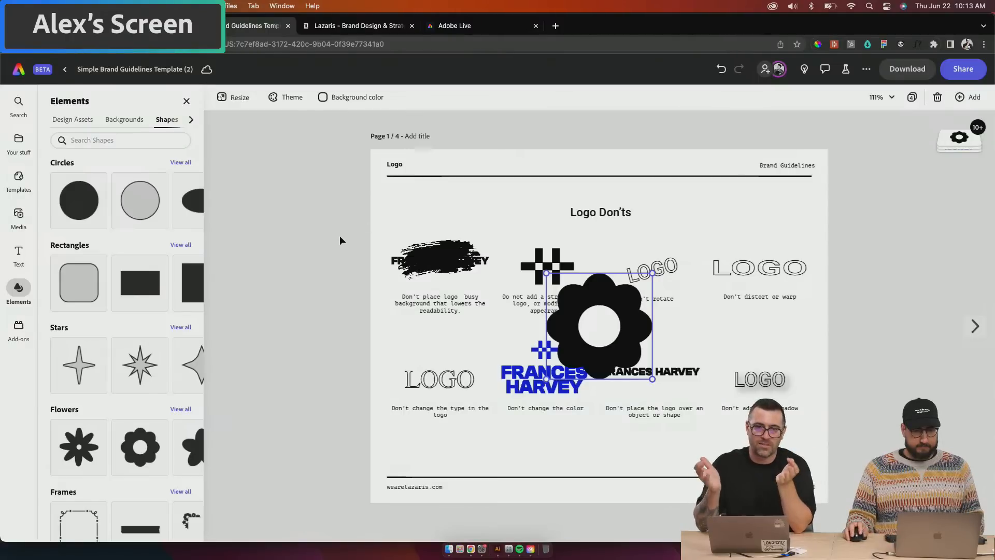
Step: Fill the black flower shape with the green swatch from the Total Service brand colors
{"action": "left_click", "coordinate": [499, 336]}
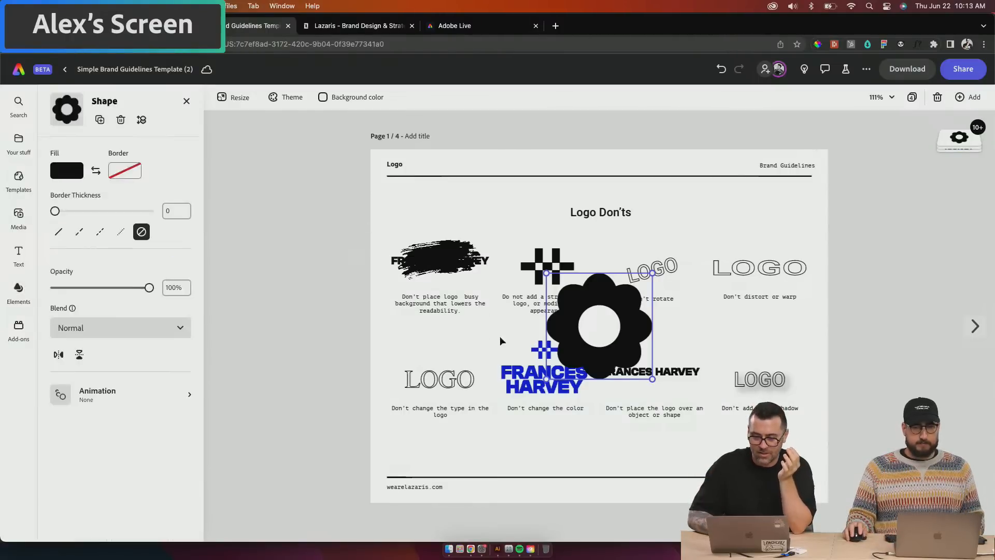
{"action": "left_click", "coordinate": [616, 349]}
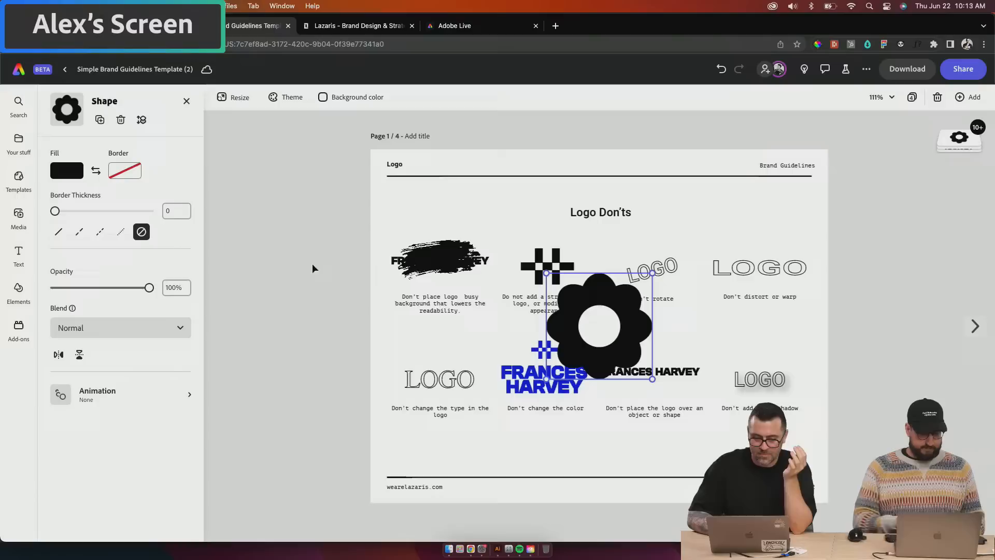
{"action": "left_click", "coordinate": [61, 173]}
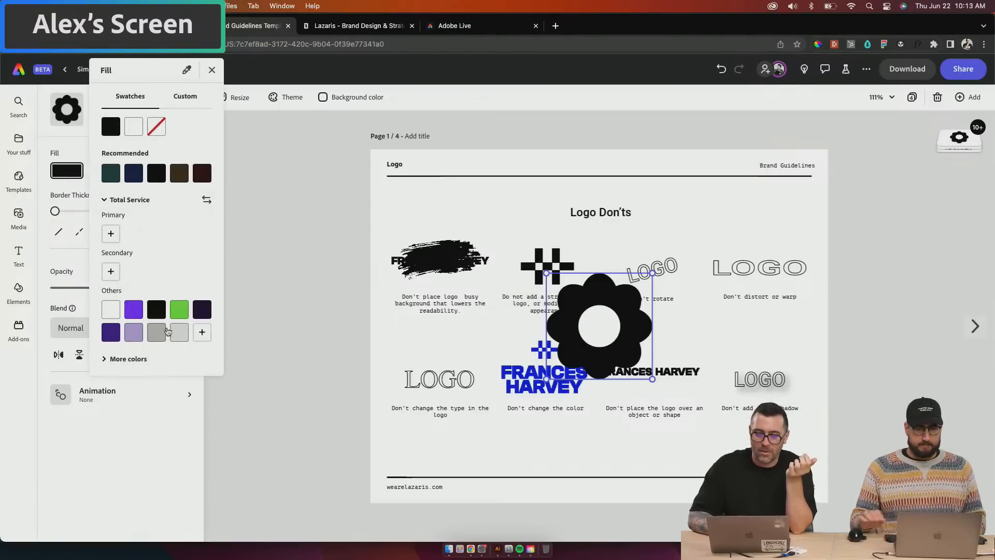
{"action": "left_click", "coordinate": [184, 310]}
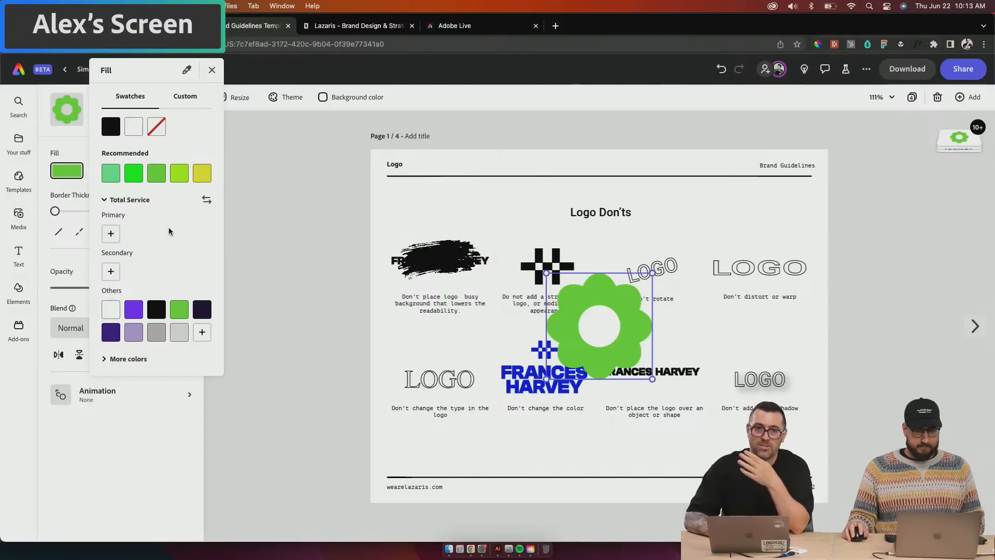
{"action": "left_click", "coordinate": [651, 333]}
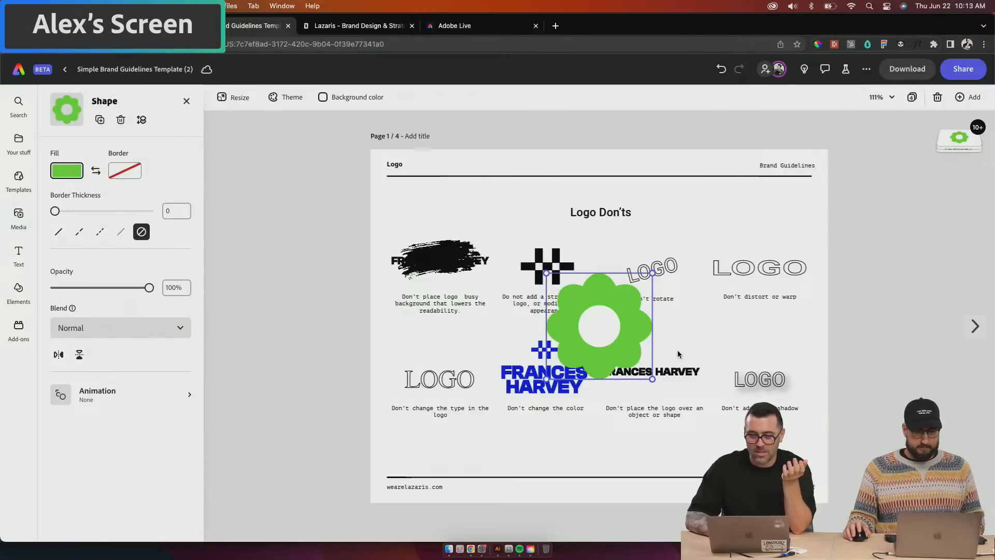
Step: Shrink the green flower onto the horizontal logo in the "over an object or shape" example and bring the logo in front of it
{"action": "left_click_drag", "start_coordinate": [592, 291], "coordinate": [620, 307]}
{"action": "left_click_drag", "start_coordinate": [704, 307], "coordinate": [667, 340]}
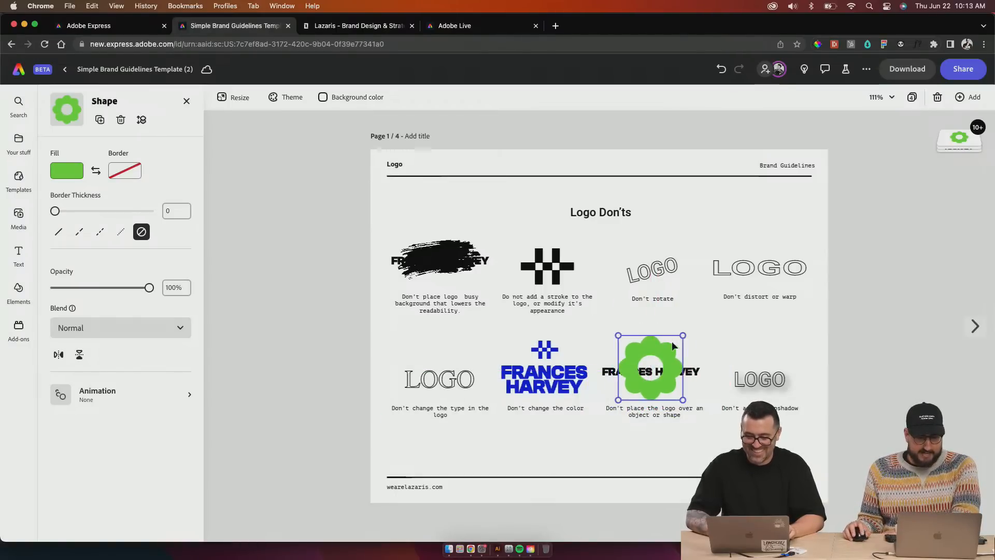
{"action": "left_click", "coordinate": [692, 372]}
{"action": "mouse_move", "coordinate": [959, 142]}
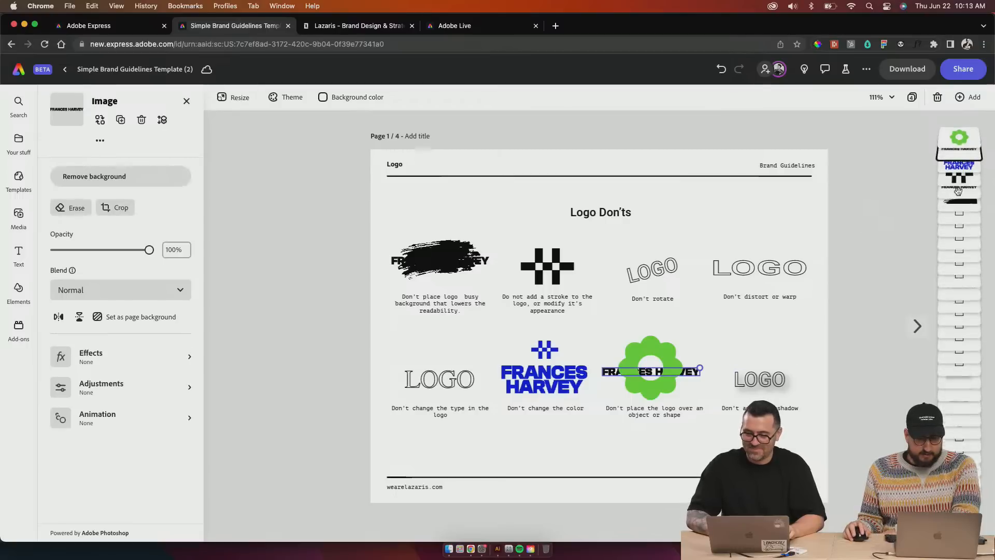
{"action": "left_click_drag", "start_coordinate": [958, 190], "coordinate": [958, 141]}
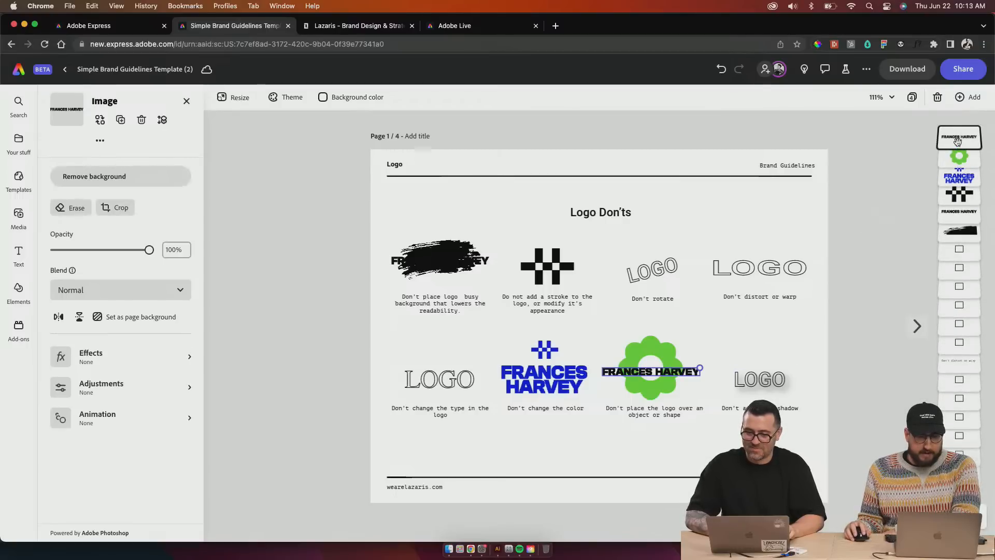
{"action": "left_click", "coordinate": [903, 217]}
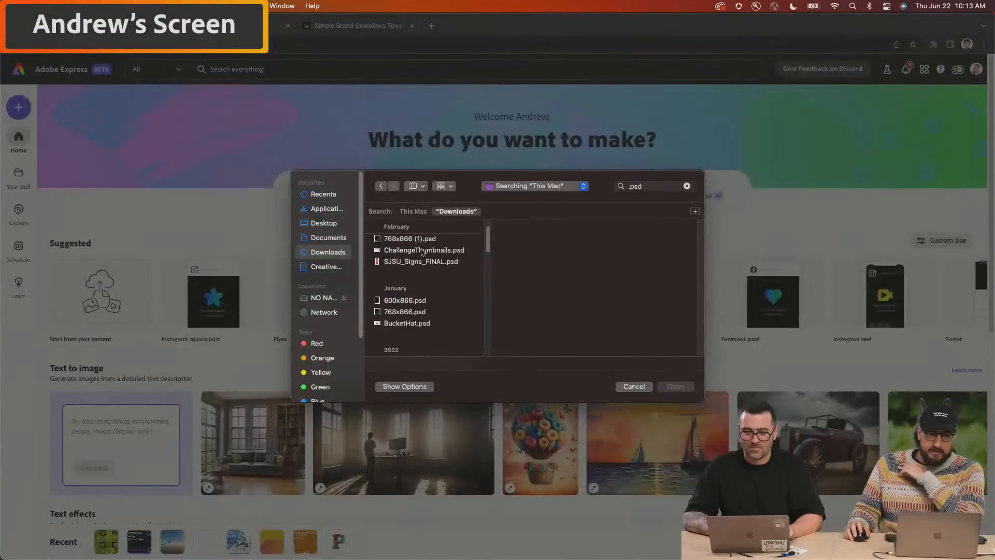
Step: Preview the .psd files found in Downloads and open Stickers.psd in Adobe Express
{"action": "scroll", "coordinate": [422, 253], "scroll_direction": "down", "scroll_amount": 3}
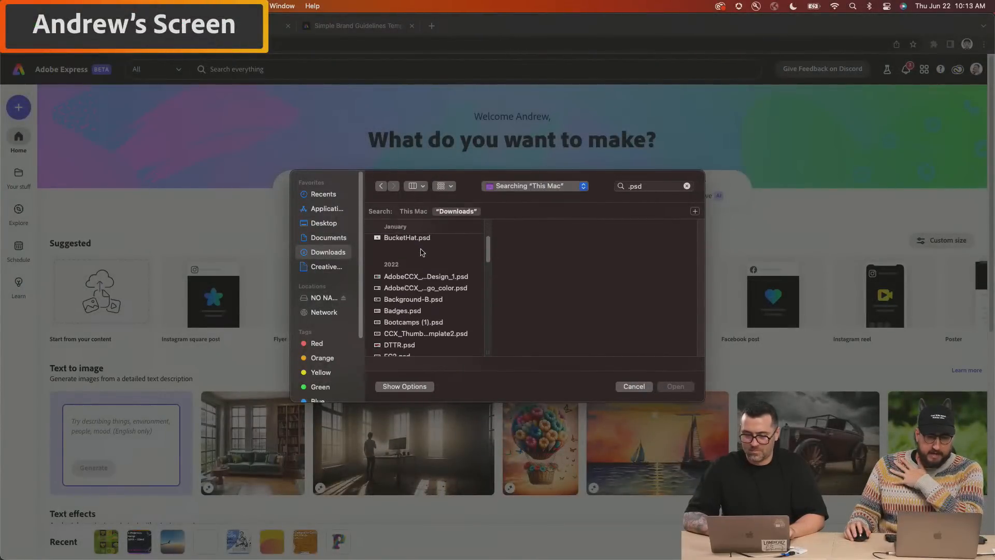
{"action": "scroll", "coordinate": [435, 299], "scroll_direction": "down", "scroll_amount": 2}
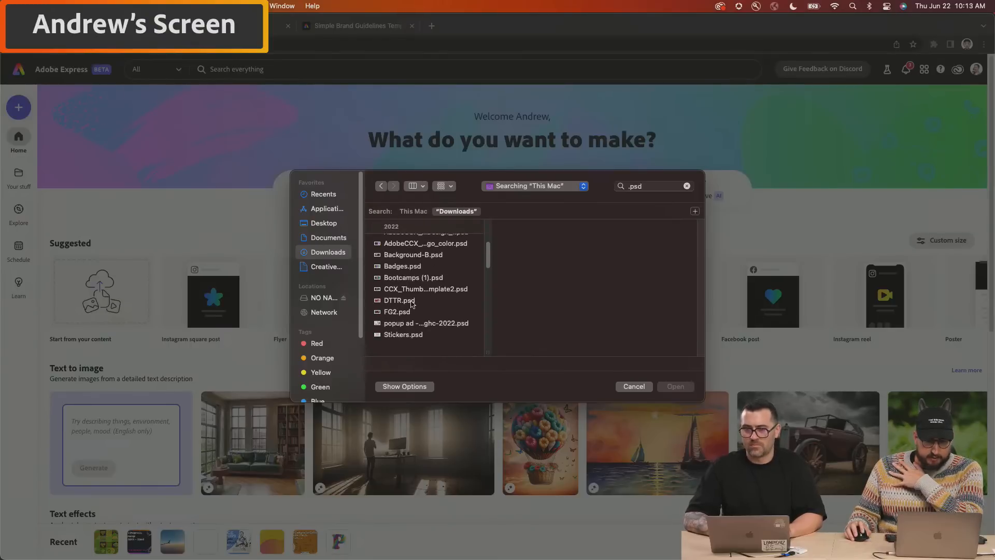
{"action": "left_click", "coordinate": [412, 302]}
{"action": "left_click", "coordinate": [413, 312]}
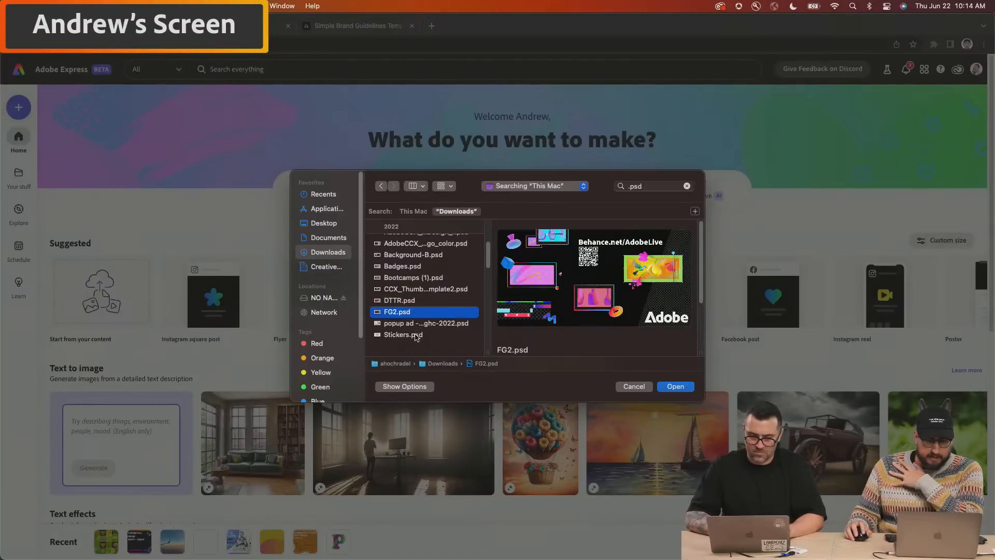
{"action": "left_click", "coordinate": [417, 335]}
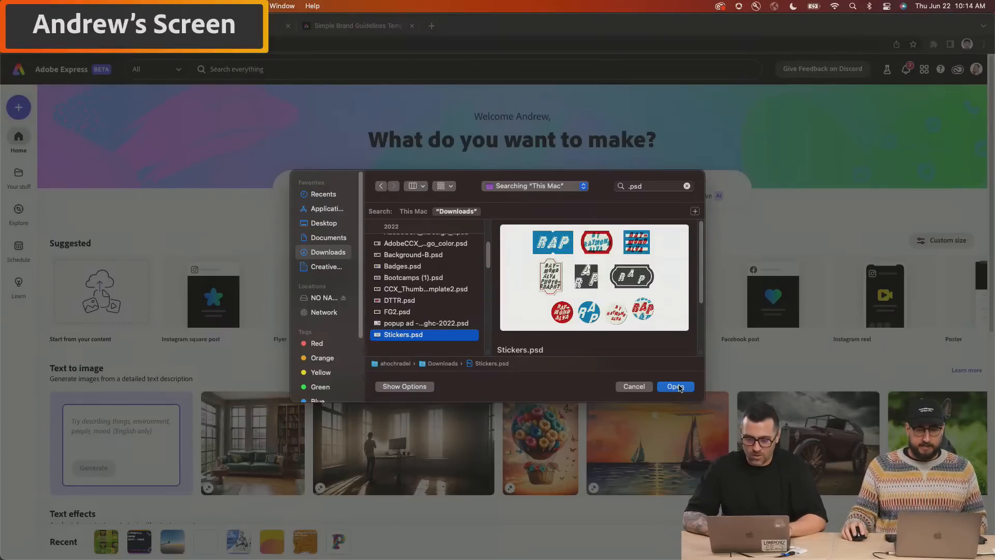
{"action": "left_click", "coordinate": [675, 387]}
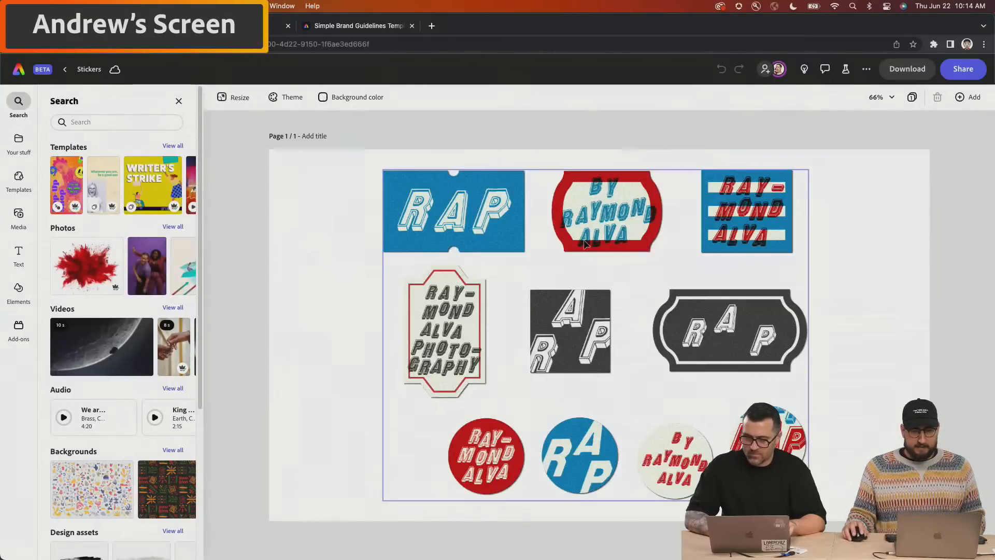
Step: Move the sticker sheet's image layer down and left on the page, apart from its other layers
{"action": "left_click", "coordinate": [584, 244]}
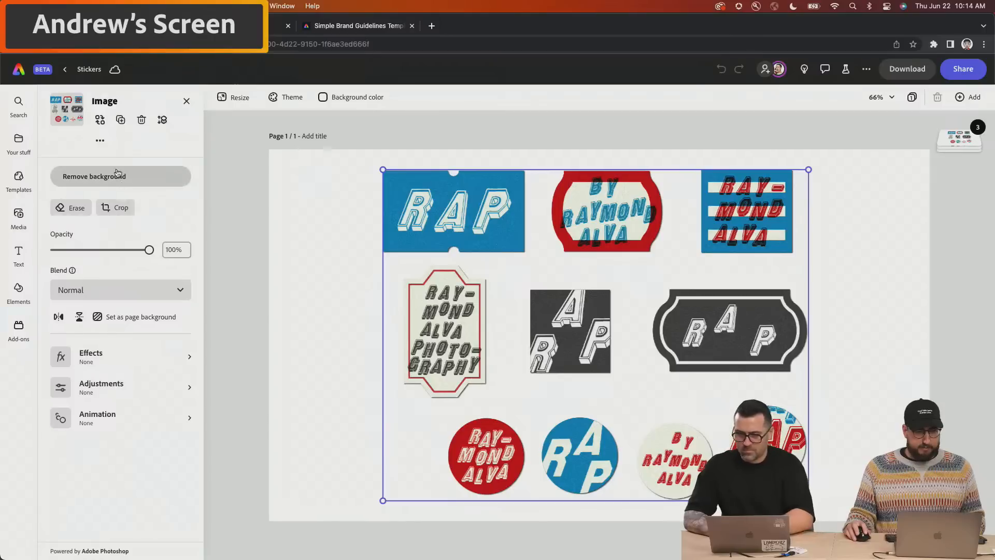
{"action": "left_click_drag", "start_coordinate": [435, 285], "coordinate": [339, 407]}
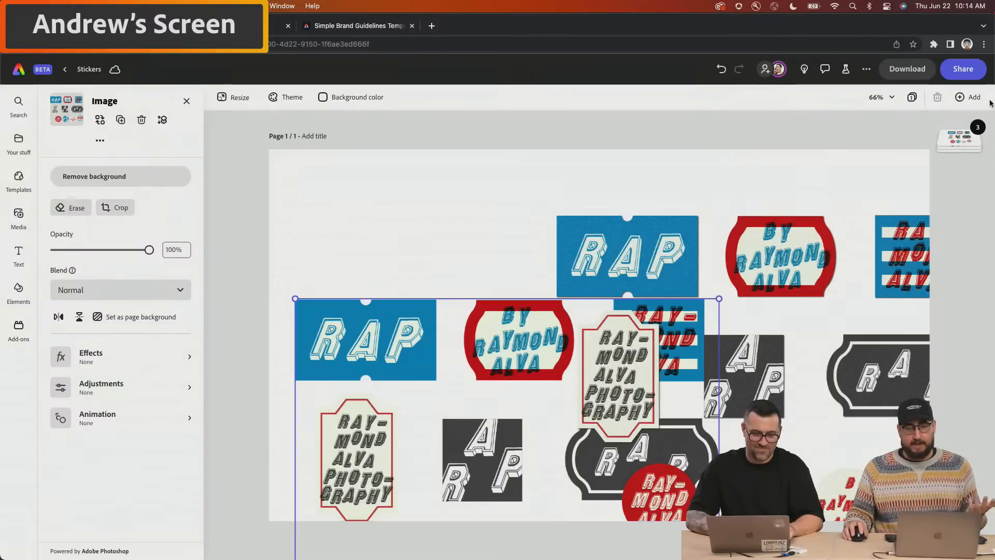
{"action": "left_click", "coordinate": [978, 155]}
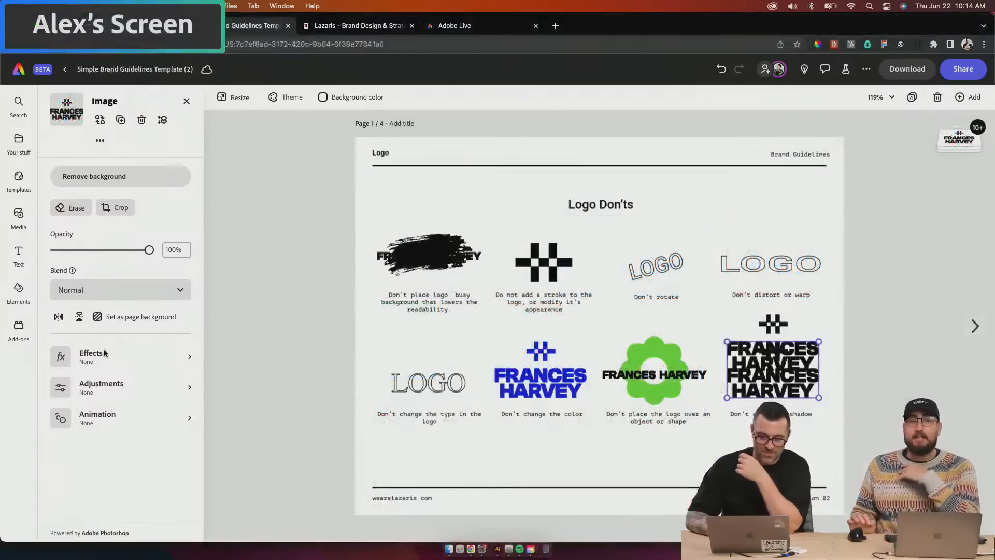
Step: Look through the image effects for the lower copy of the stacked Frances Harvey logo in the dropshadow example
{"action": "left_click", "coordinate": [91, 357]}
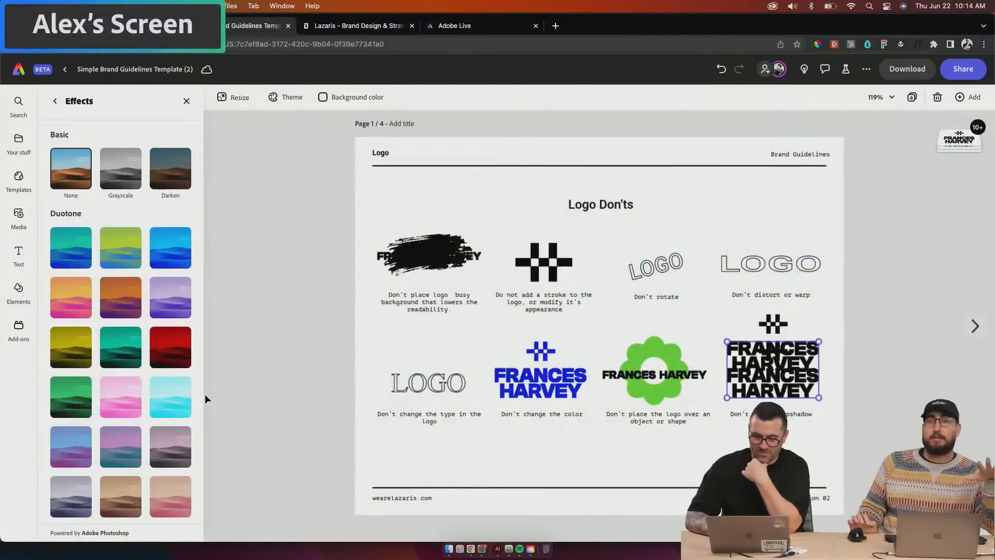
{"action": "scroll", "coordinate": [96, 166], "scroll_direction": "down", "scroll_amount": 1}
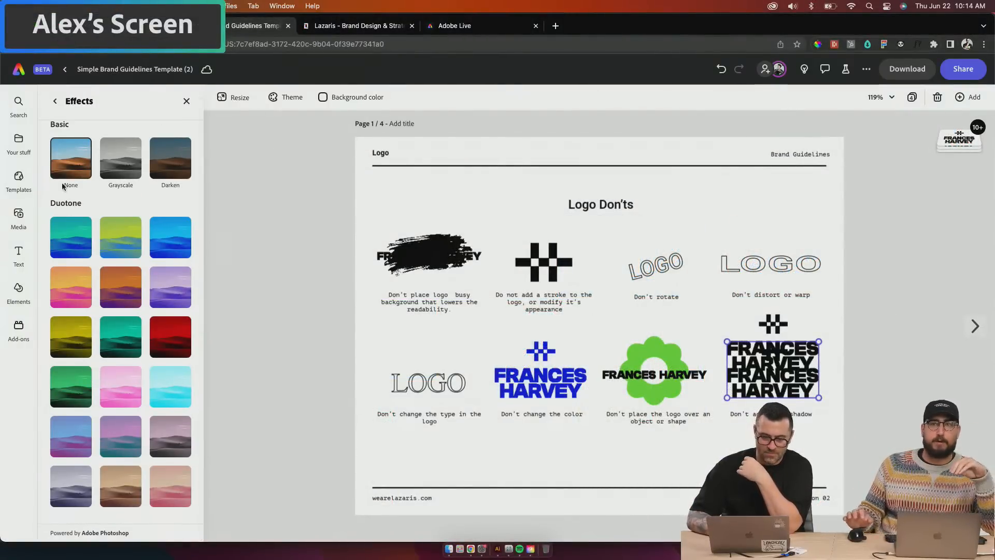
{"action": "left_click", "coordinate": [53, 106]}
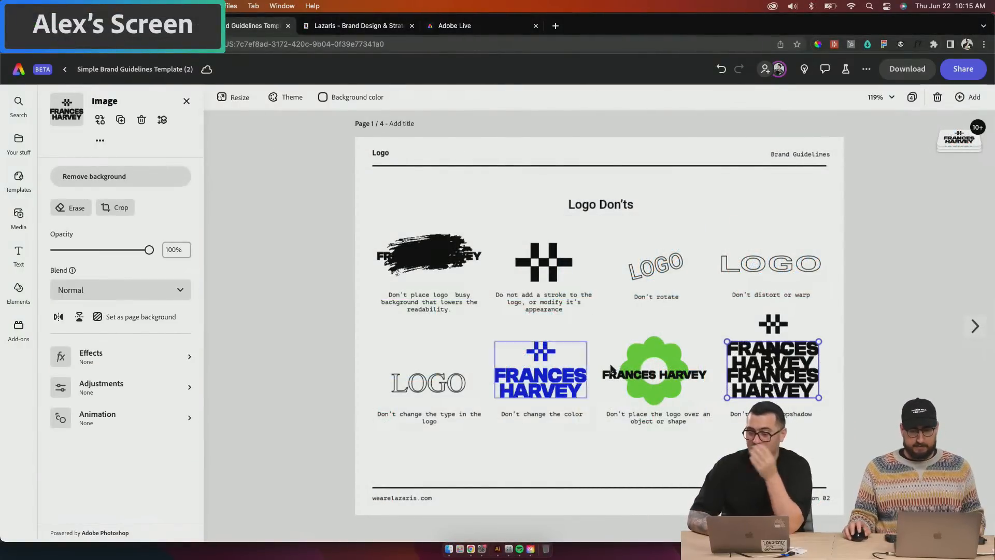
{"action": "left_click", "coordinate": [879, 348]}
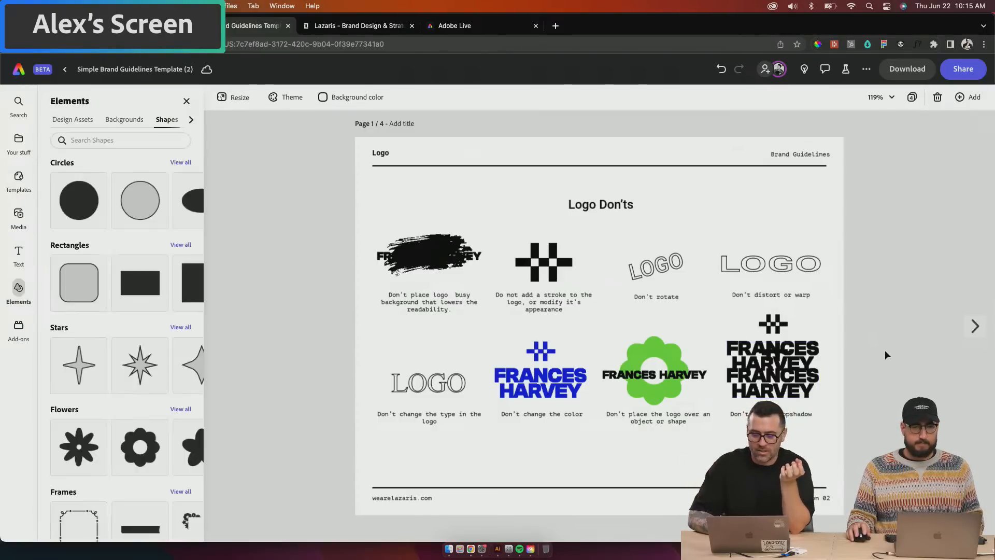
Step: Apply a blur of 4 to the lower copy of the stacked Frances Harvey logo in the dropshadow example
{"action": "left_click", "coordinate": [808, 381]}
{"action": "left_click", "coordinate": [154, 393]}
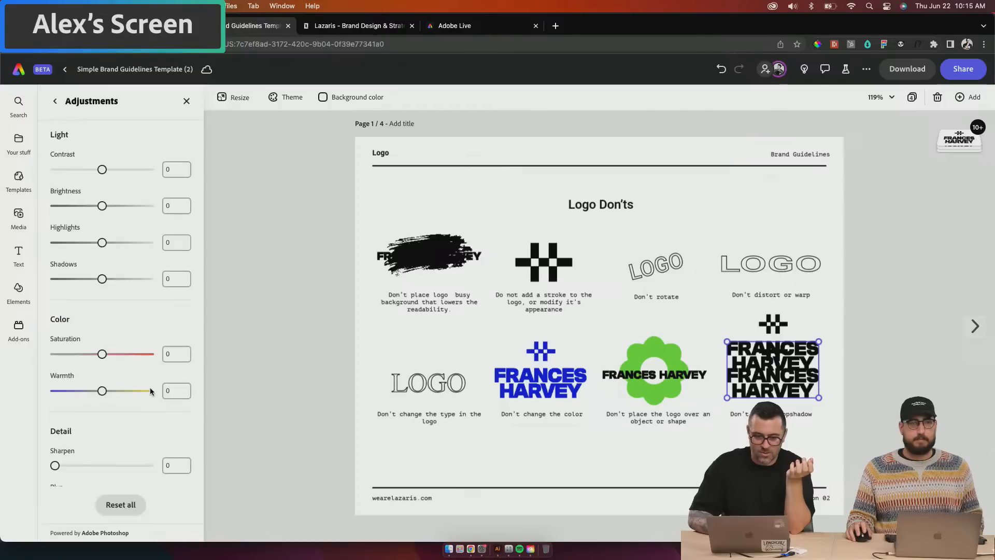
{"action": "scroll", "coordinate": [142, 393], "scroll_direction": "down", "scroll_amount": 1}
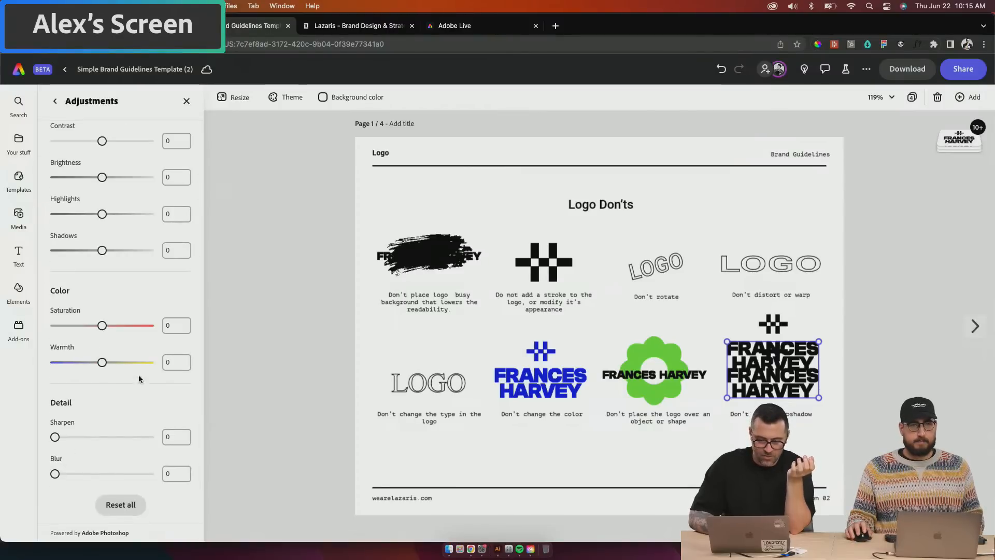
{"action": "mouse_move", "coordinate": [55, 474]}
{"action": "left_mouse_down"}
{"action": "mouse_move", "coordinate": [77, 474]}
{"action": "mouse_move", "coordinate": [57, 473]}
{"action": "left_mouse_up"}
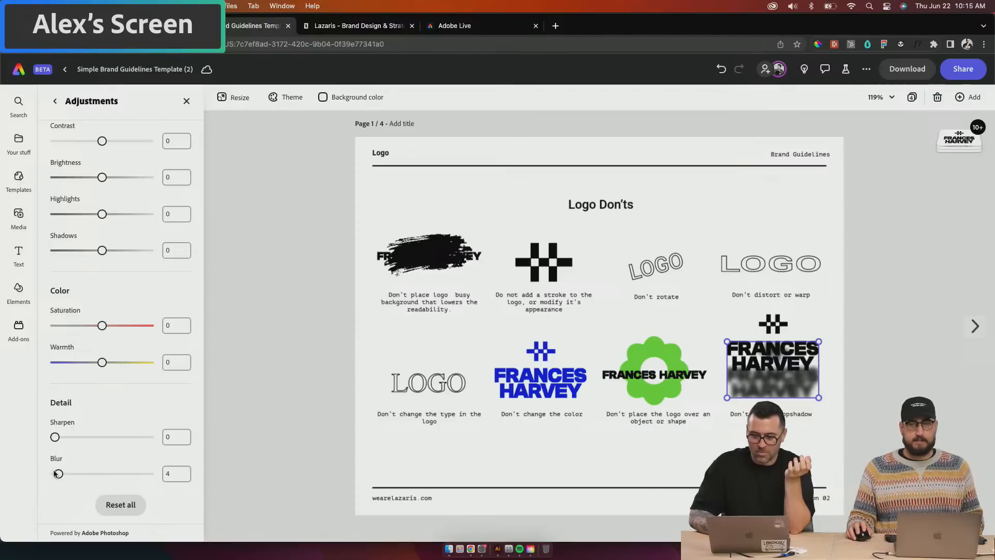
{"action": "left_click", "coordinate": [846, 331]}
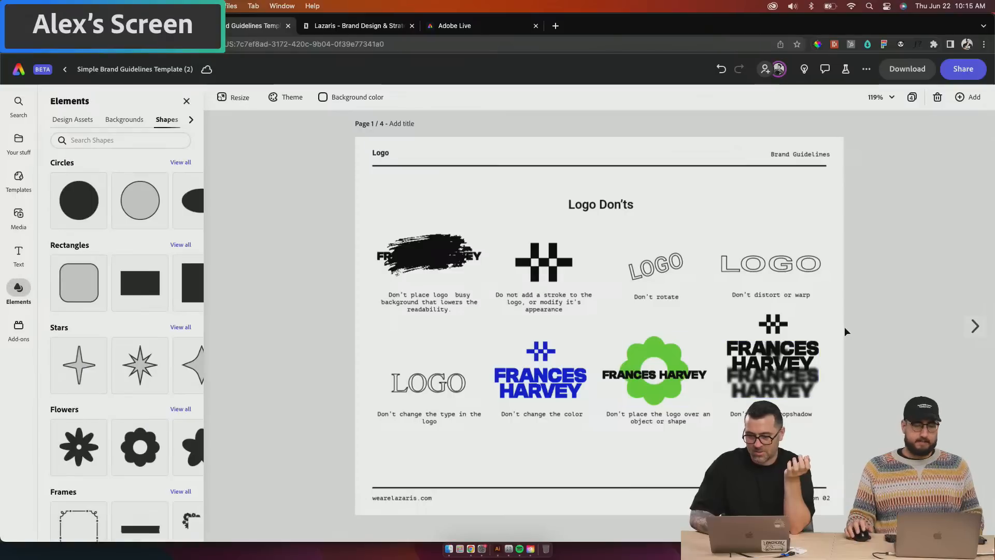
Step: Move the sharp stacked Frances Harvey logo down over its blurred copy to complete the dropshadow example
{"action": "left_click_drag", "start_coordinate": [787, 352], "coordinate": [785, 377]}
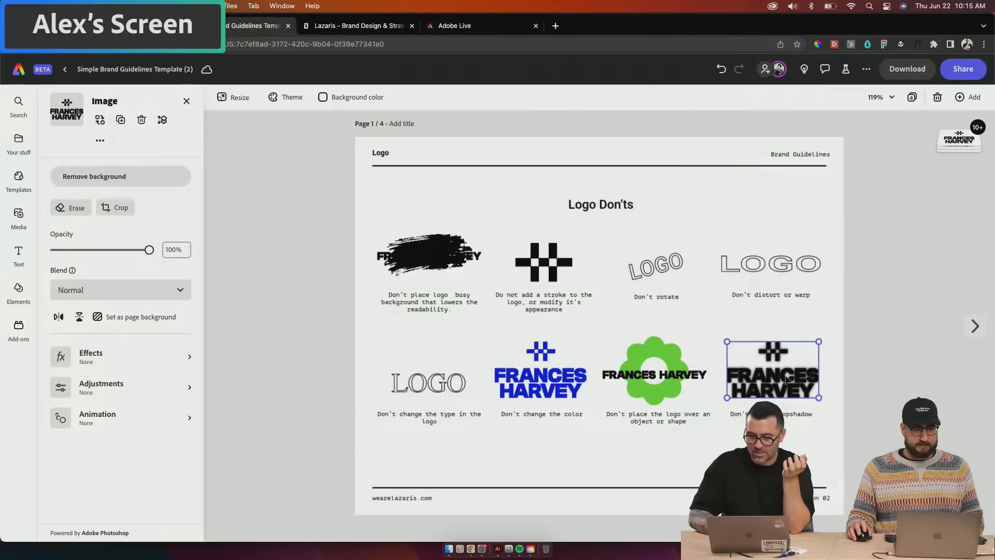
{"action": "left_click", "coordinate": [869, 383]}
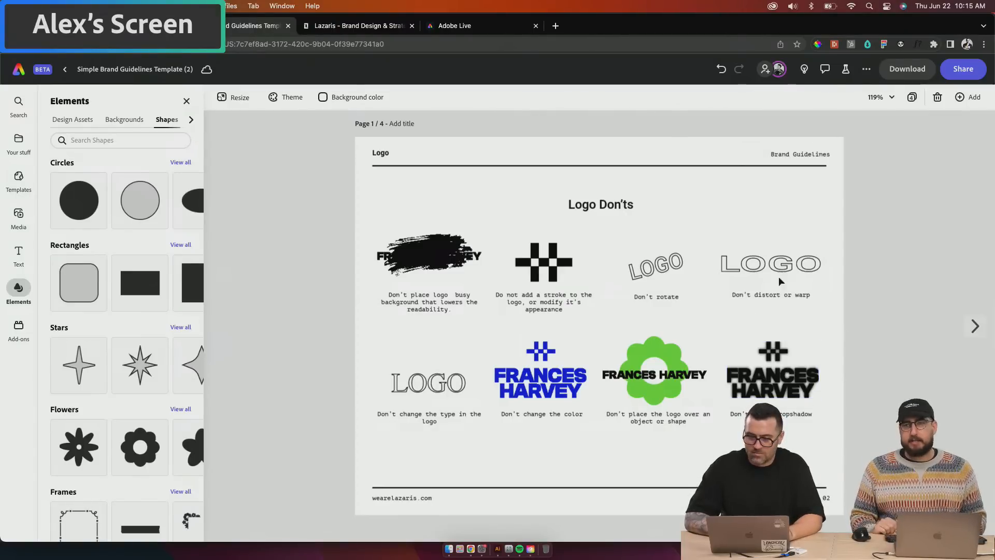
{"action": "left_click", "coordinate": [795, 262]}
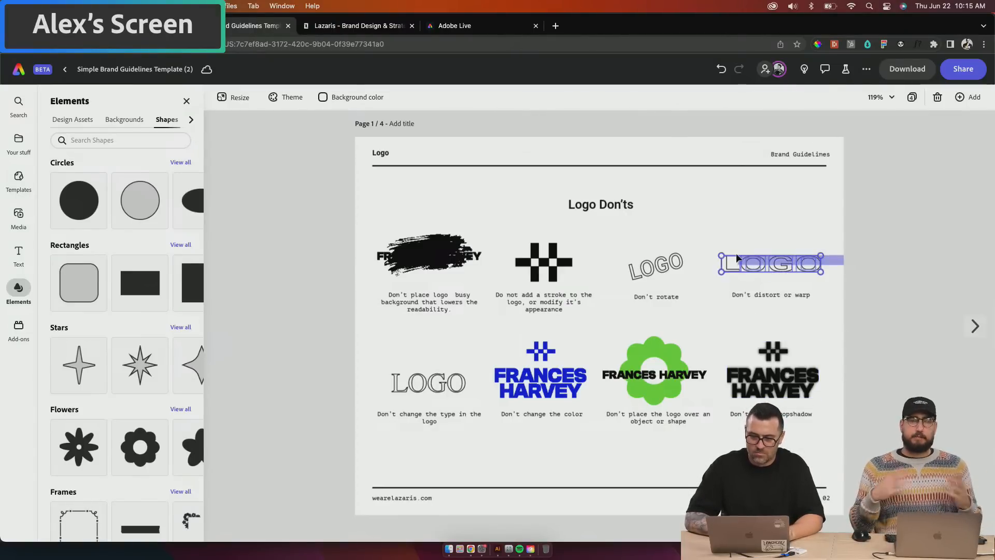
{"action": "left_click", "coordinate": [771, 234]}
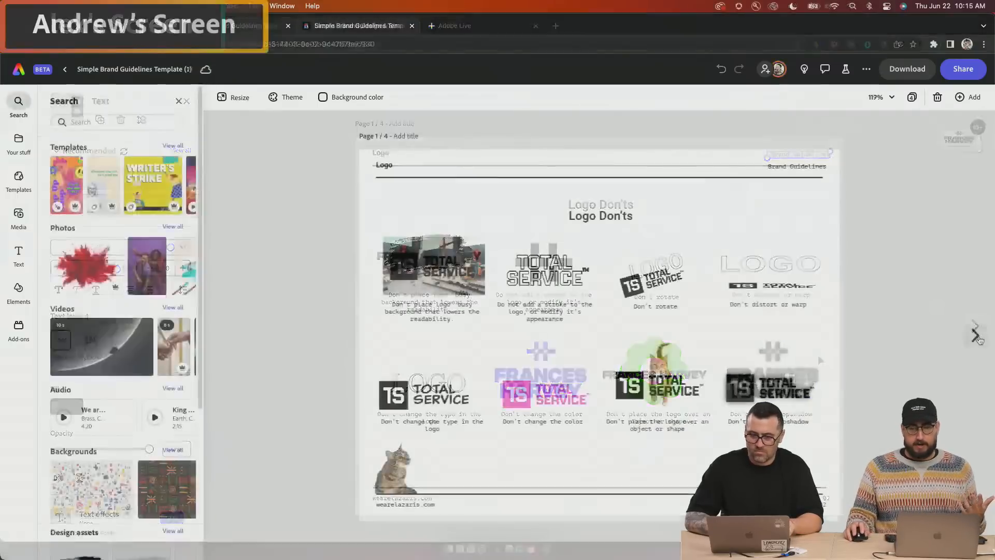
Step: Page through the Total Service guidelines to examine the Type and Color pages
{"action": "left_click", "coordinate": [983, 346]}
{"action": "left_click", "coordinate": [984, 345]}
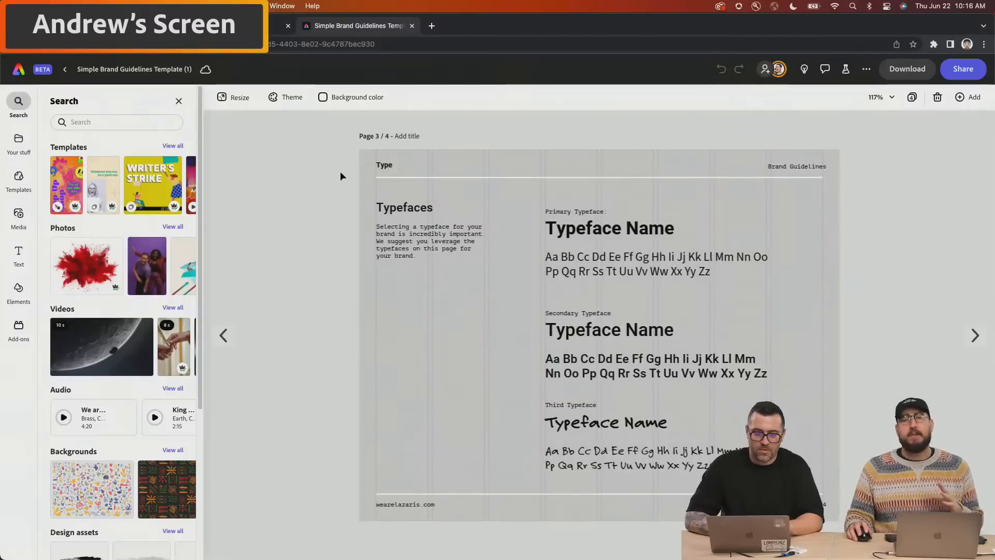
{"action": "left_click", "coordinate": [223, 337]}
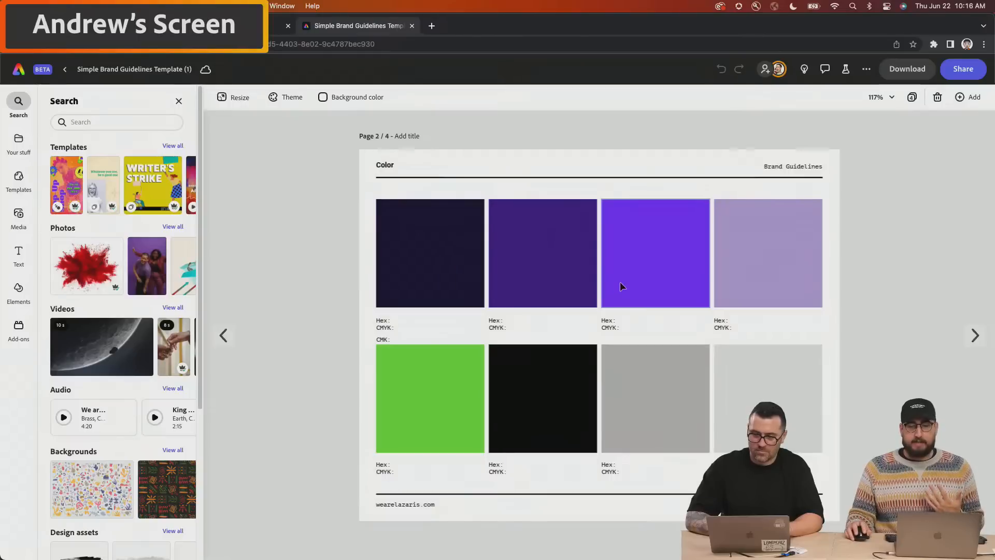
{"action": "left_click", "coordinate": [624, 283]}
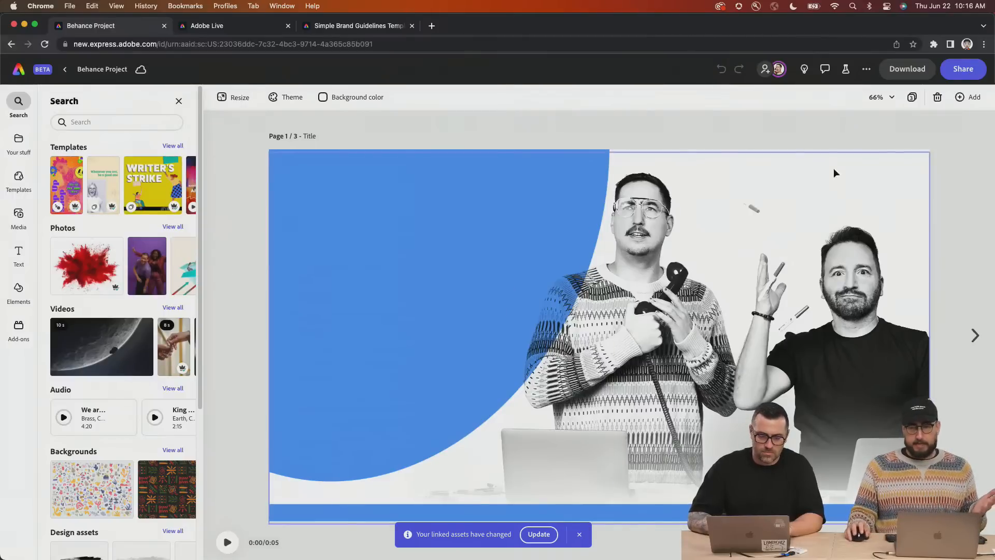
Step: View the Key Art page of the Behance Project document and its Office Hours artwork
{"action": "left_click", "coordinate": [976, 343]}
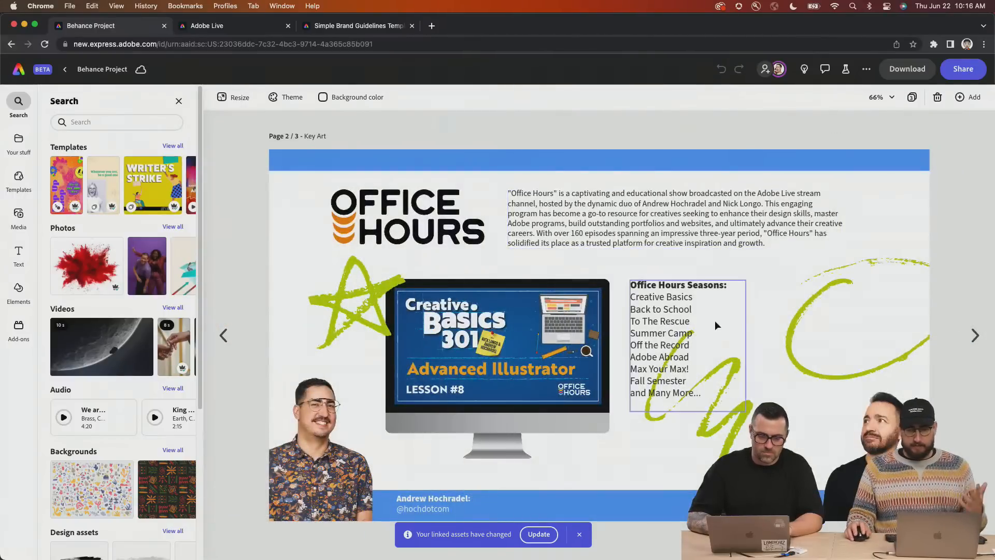
{"action": "left_click", "coordinate": [574, 307]}
{"action": "left_click", "coordinate": [913, 97]}
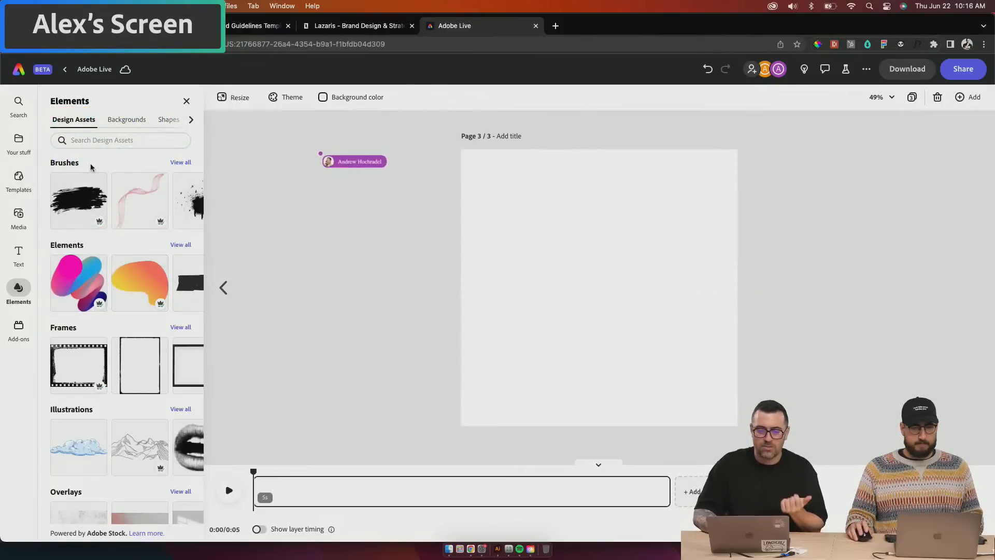
Step: Search the design assets for "interior design" in the Adobe Live document
{"action": "left_click", "coordinate": [102, 136]}
{"action": "type", "text": "in"}
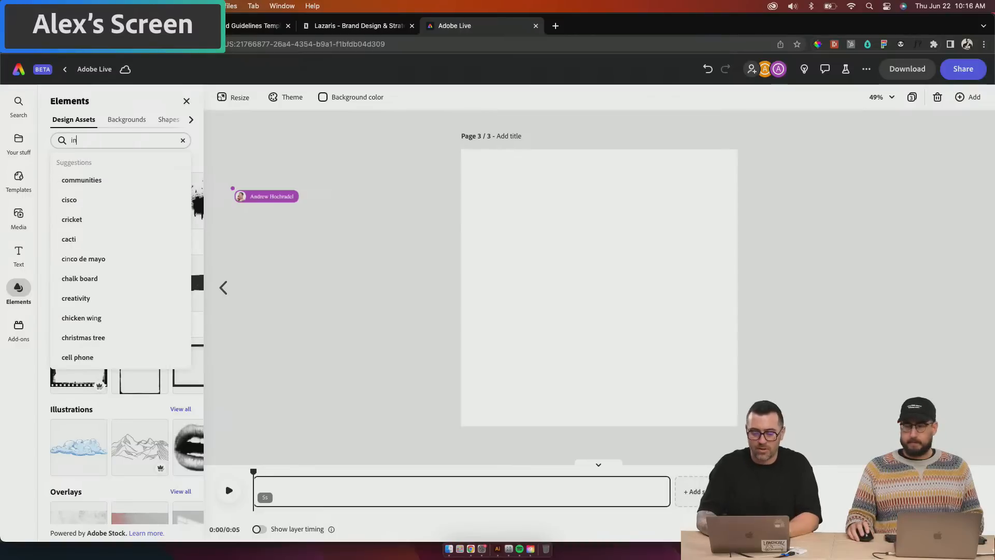
{"action": "type", "text": "terior d"}
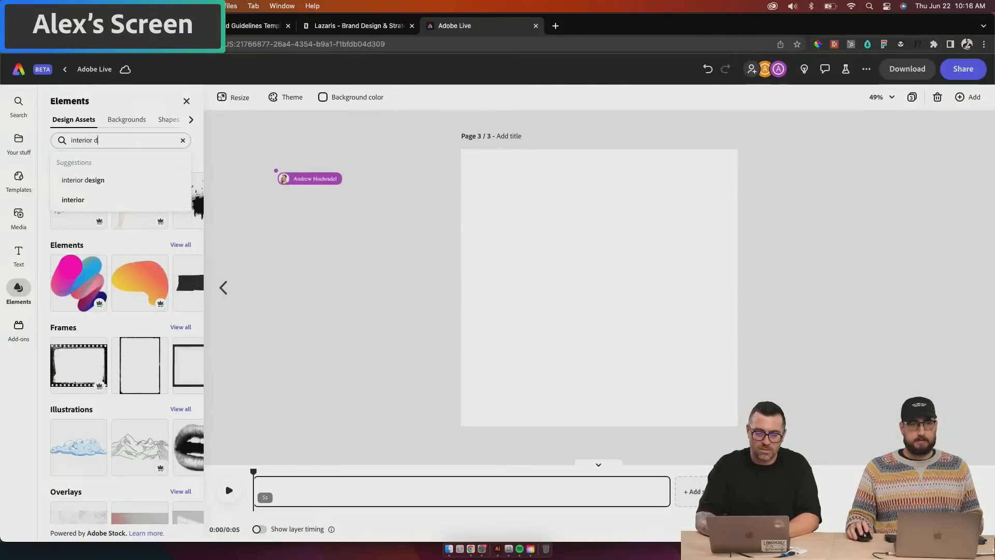
{"action": "type", "text": "esign"}
{"action": "key", "text": "Return"}
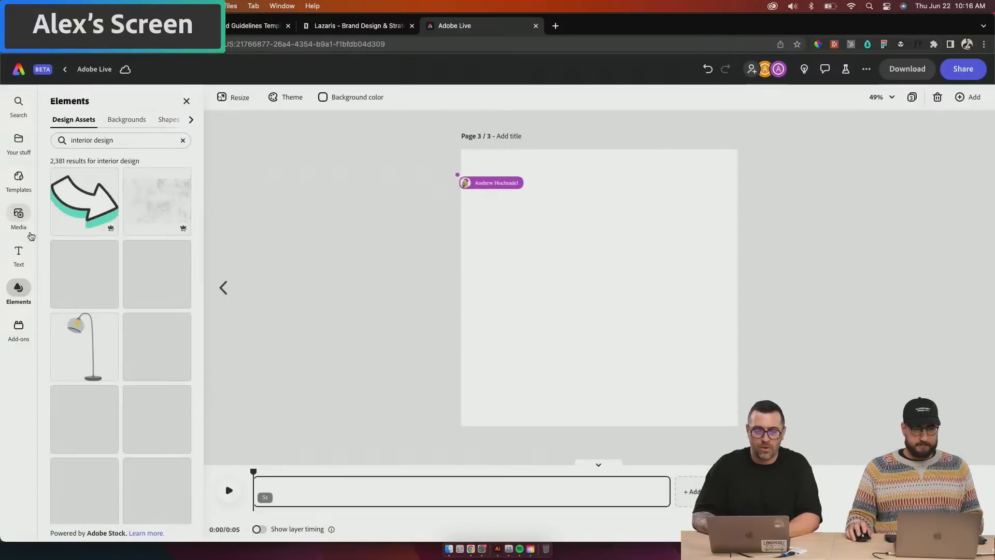
Step: Search the photos for "interior design" and place the living room photo with the orange chair on blank page 3
{"action": "left_click", "coordinate": [19, 216]}
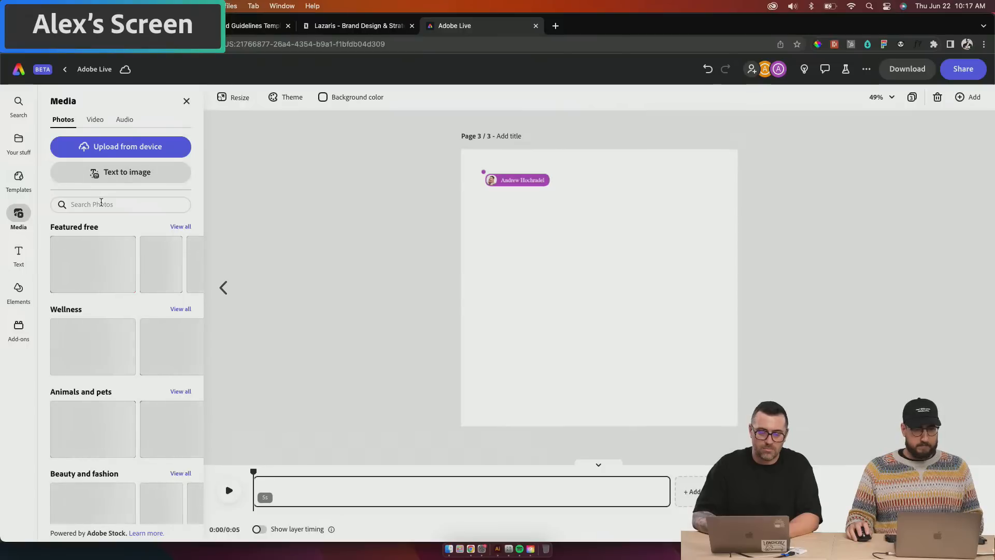
{"action": "left_click", "coordinate": [101, 204]}
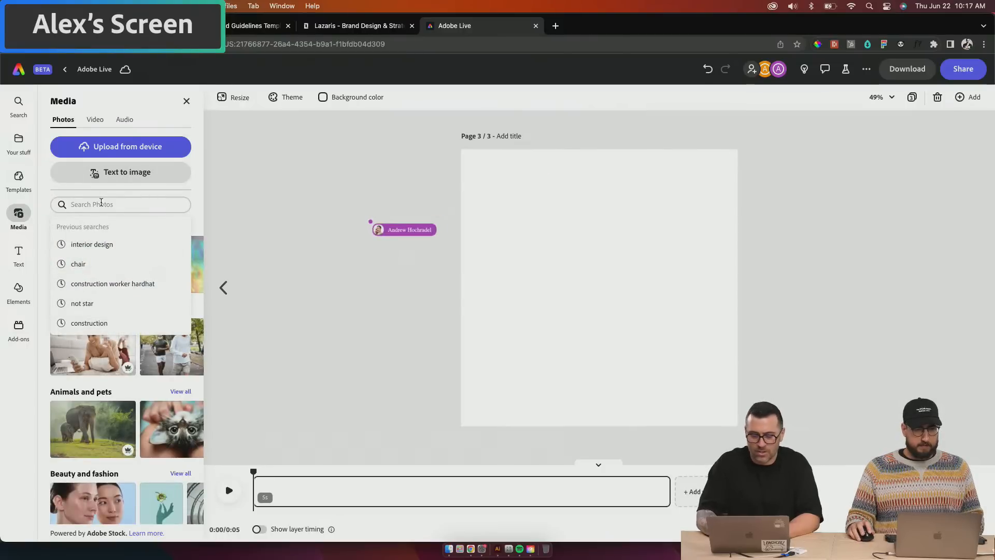
{"action": "type", "text": "interior desig"}
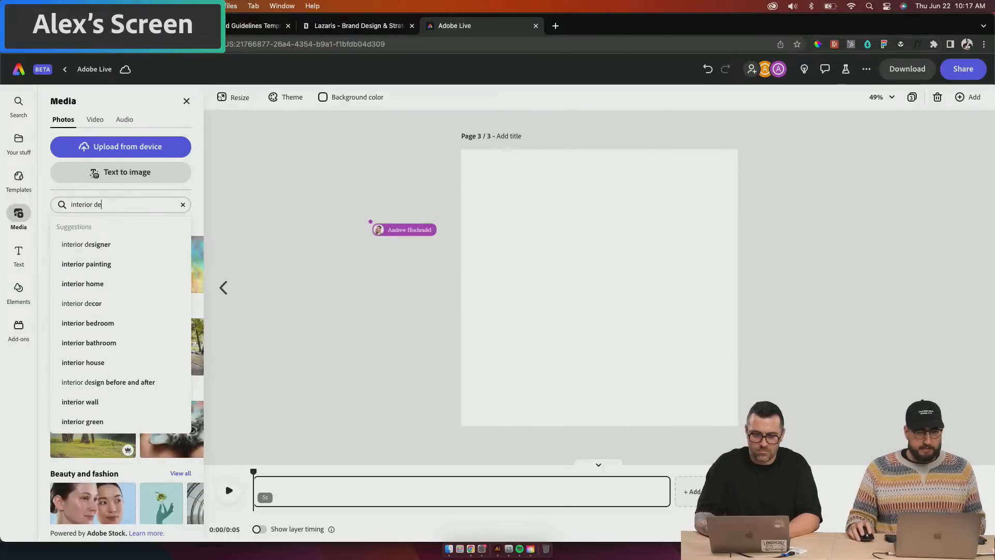
{"action": "type", "text": "n"}
{"action": "key", "text": "Return"}
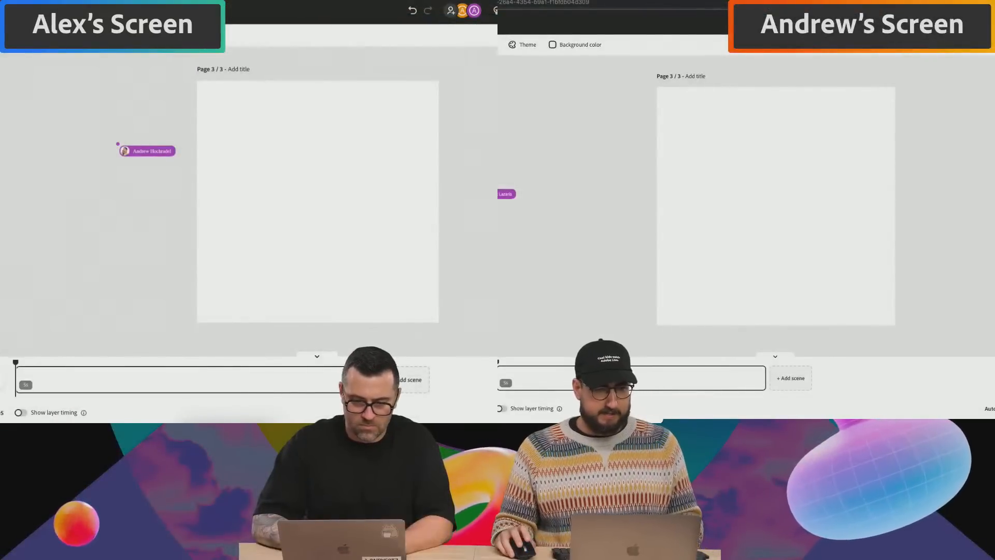
{"action": "left_click_drag", "start_coordinate": [1, 150], "coordinate": [245, 143]}
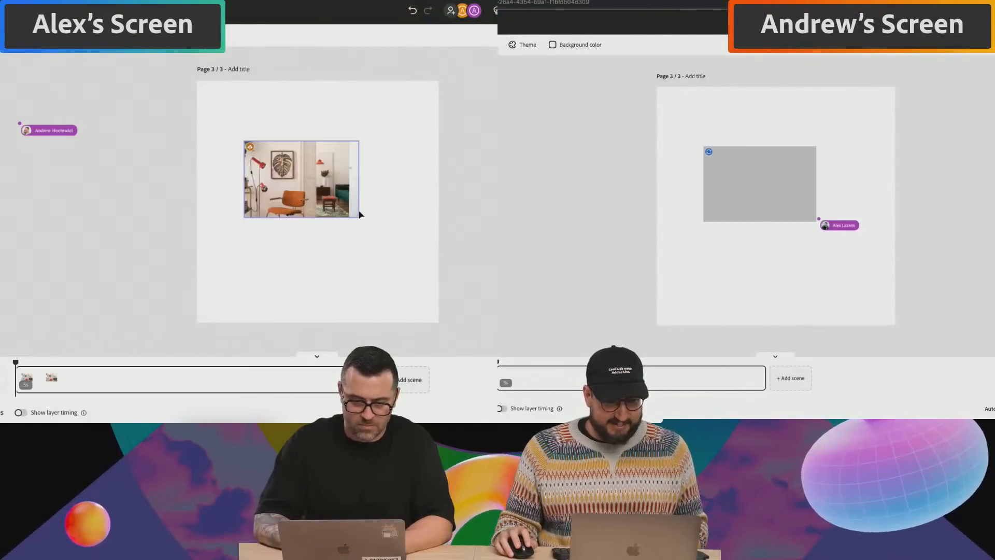
Step: Enlarge the interior photo to nearly the full page width and position it in the middle of page 3
{"action": "left_click_drag", "start_coordinate": [358, 218], "coordinate": [430, 264]}
{"action": "left_click_drag", "start_coordinate": [245, 140], "coordinate": [205, 114]}
{"action": "left_click_drag", "start_coordinate": [286, 166], "coordinate": [290, 175]}
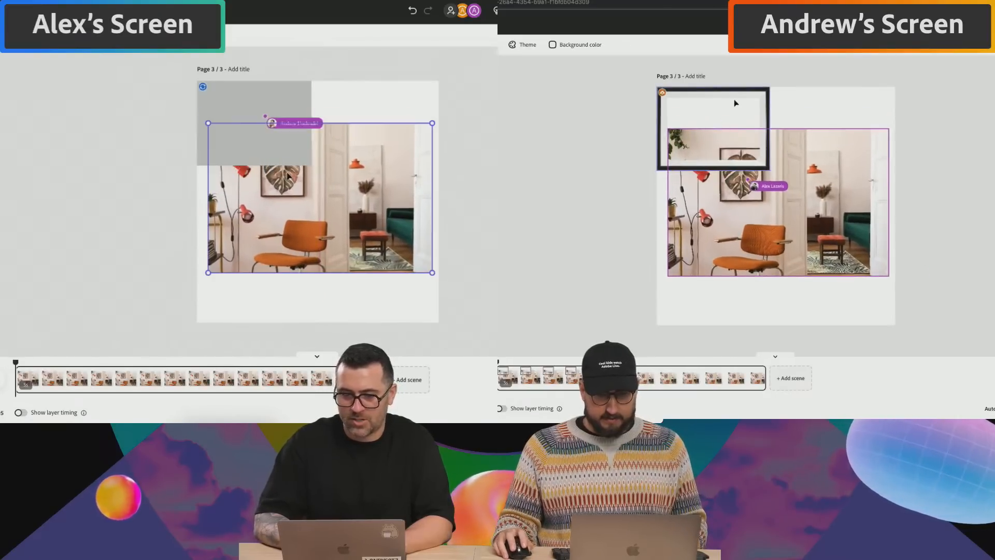
Step: Enlarge the black picture frame around the interior photo, align it, and centre the framed photo horizontally on the page
{"action": "left_click", "coordinate": [735, 97]}
{"action": "left_click", "coordinate": [118, 202]}
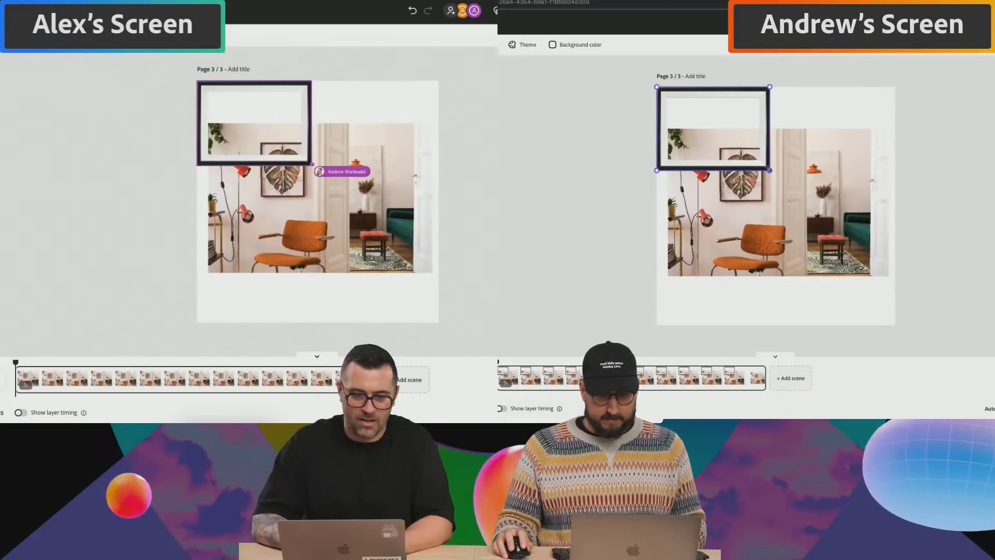
{"action": "left_click_drag", "start_coordinate": [764, 171], "coordinate": [892, 292]}
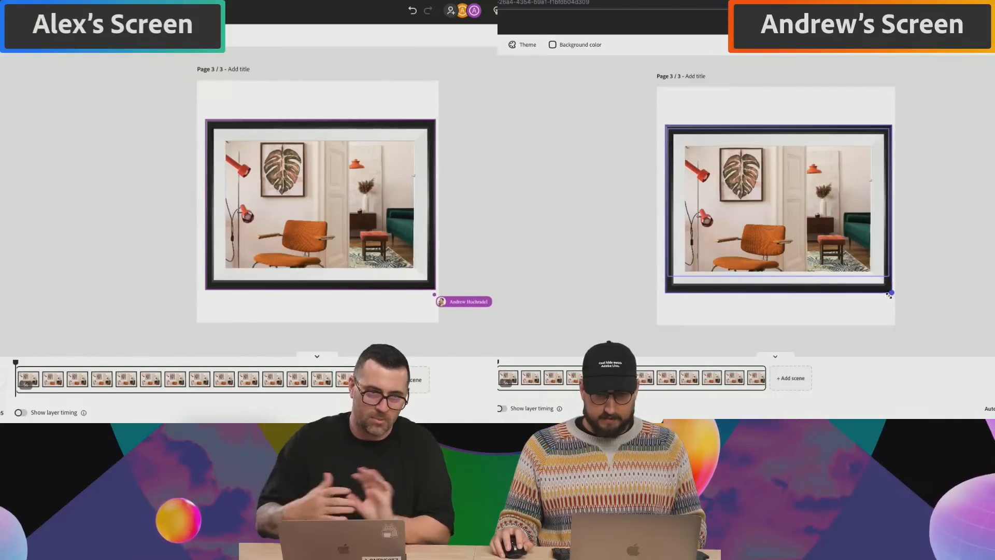
{"action": "left_click_drag", "start_coordinate": [884, 259], "coordinate": [887, 248]}
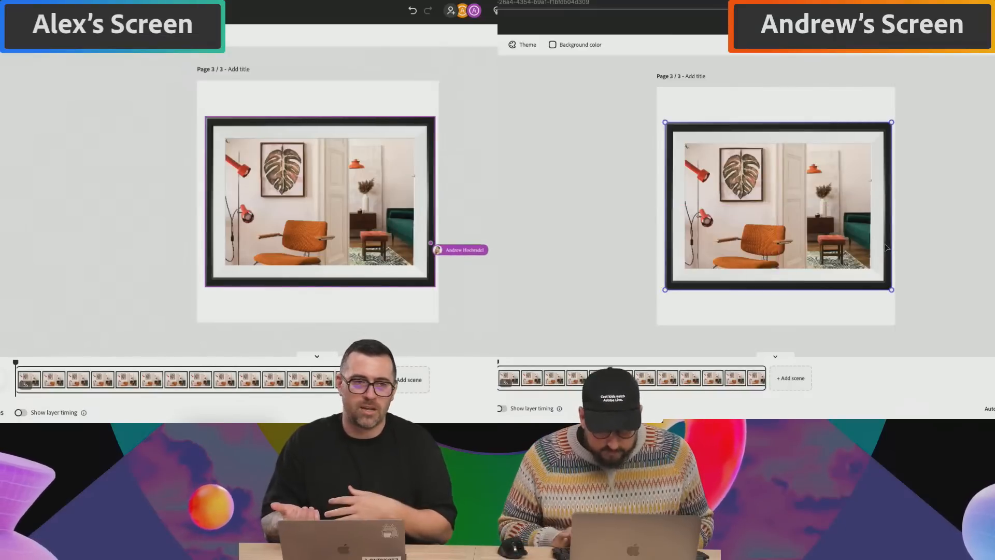
{"action": "key", "text": "Down"}
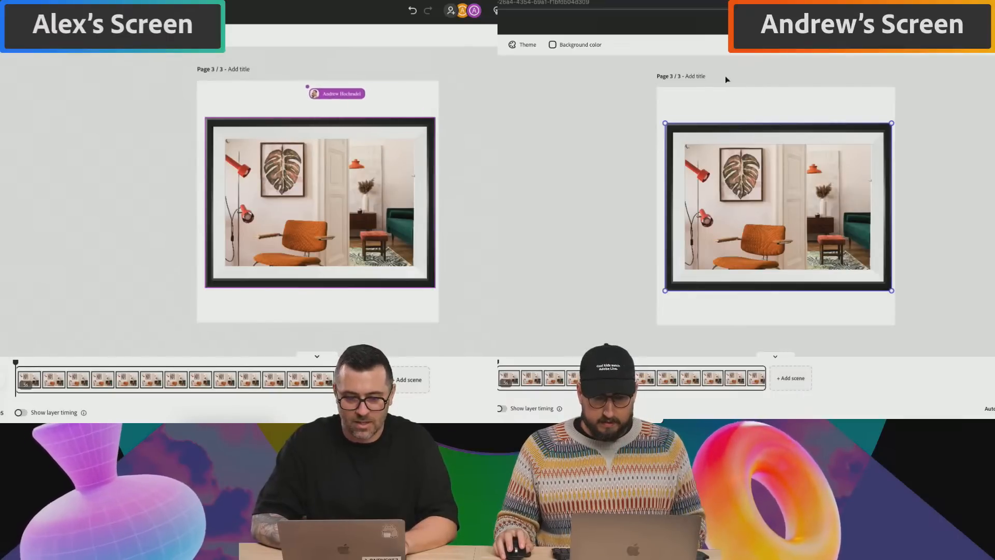
{"action": "left_click_drag", "start_coordinate": [717, 76], "coordinate": [834, 211]}
{"action": "left_click", "coordinate": [949, 174]}
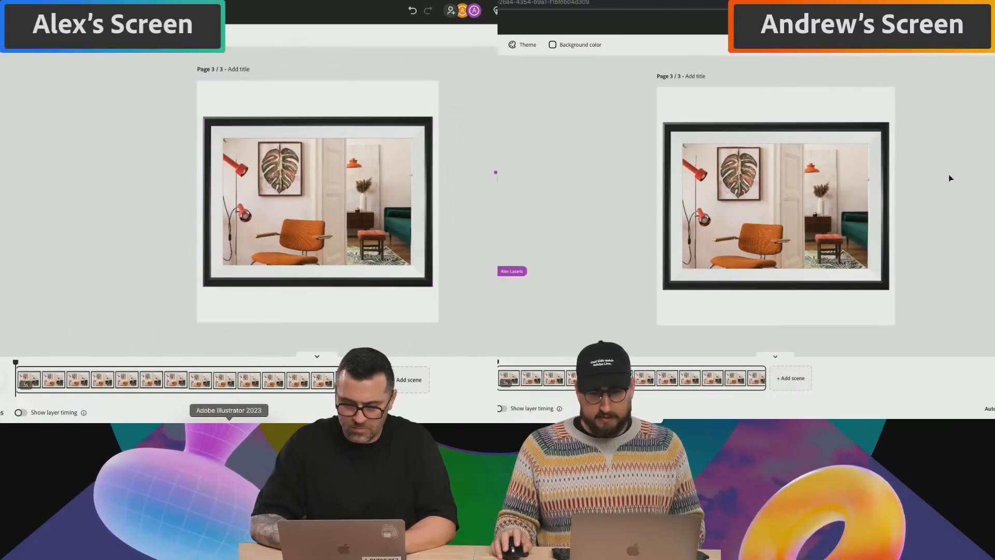
Step: Switch to Adobe Illustrator and examine the Frances Harvey brand sheet's color palette and the noise examples below it
{"action": "left_click", "coordinate": [229, 423]}
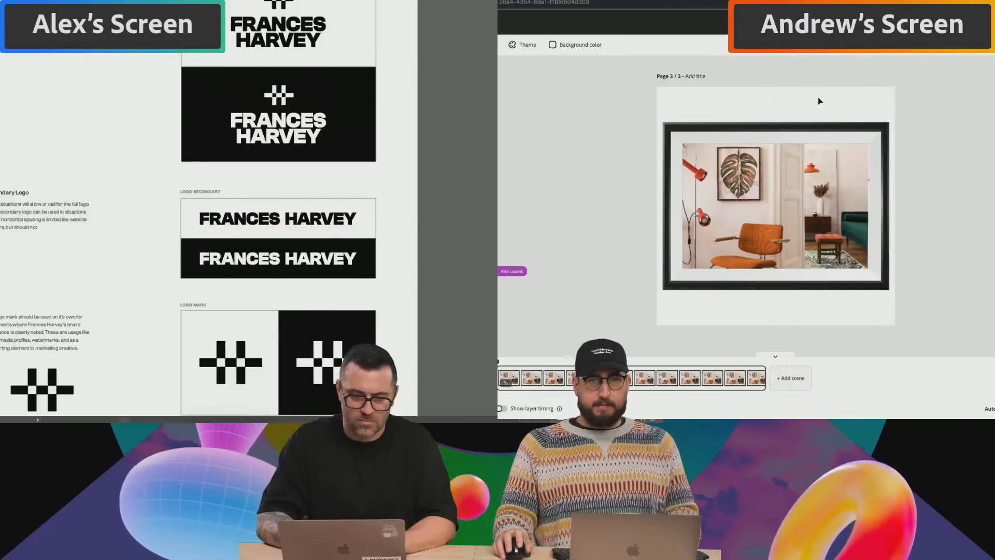
{"action": "scroll", "coordinate": [188, 289], "scroll_direction": "down", "scroll_amount": 5}
{"action": "scroll", "coordinate": [197, 259], "scroll_direction": "down", "scroll_amount": 5}
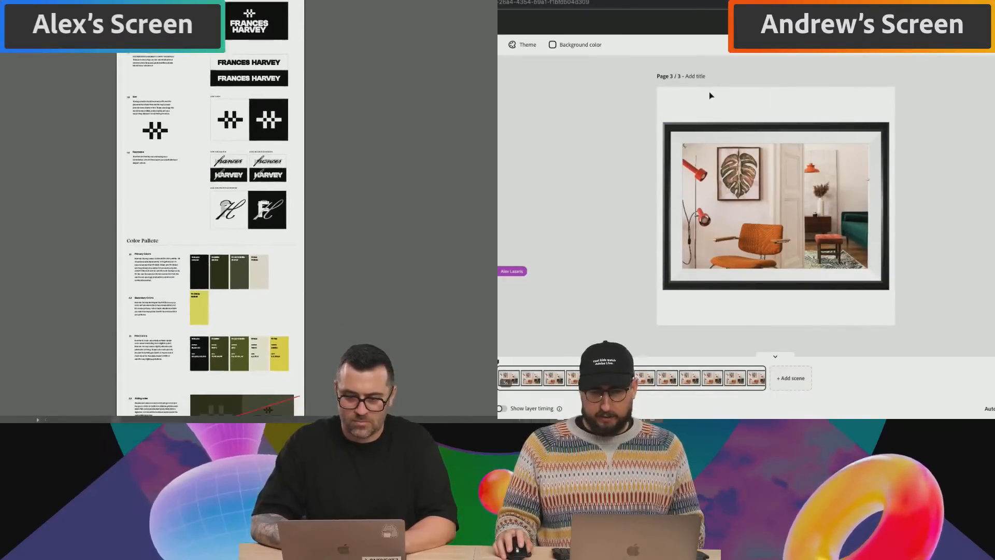
{"action": "scroll", "coordinate": [154, 274], "scroll_direction": "down", "scroll_amount": 2}
{"action": "scroll", "coordinate": [154, 275], "scroll_direction": "left", "scroll_amount": 3}
{"action": "scroll", "coordinate": [154, 275], "scroll_direction": "down", "scroll_amount": 4}
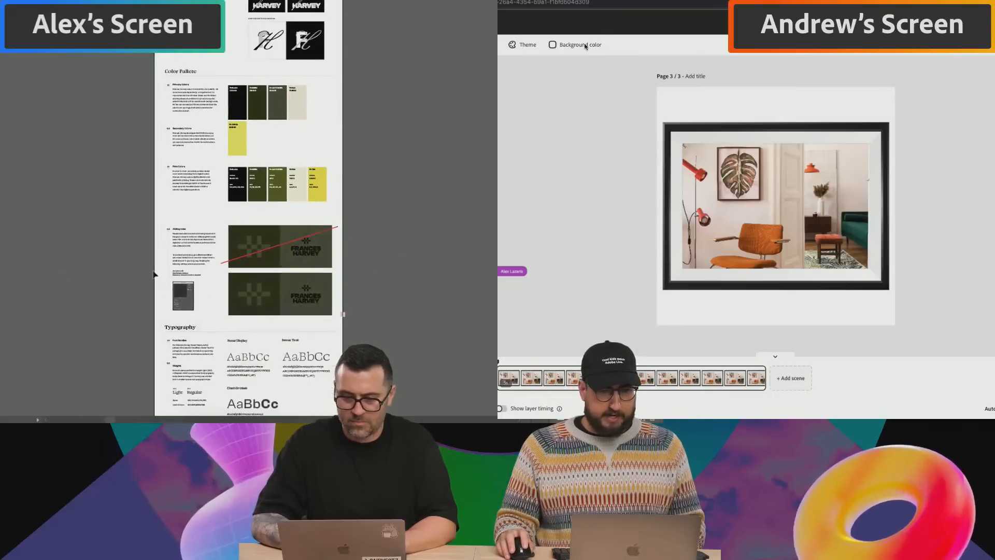
{"action": "left_click", "coordinate": [585, 46]}
{"action": "scroll", "coordinate": [270, 295], "scroll_direction": "up", "scroll_amount": 3}
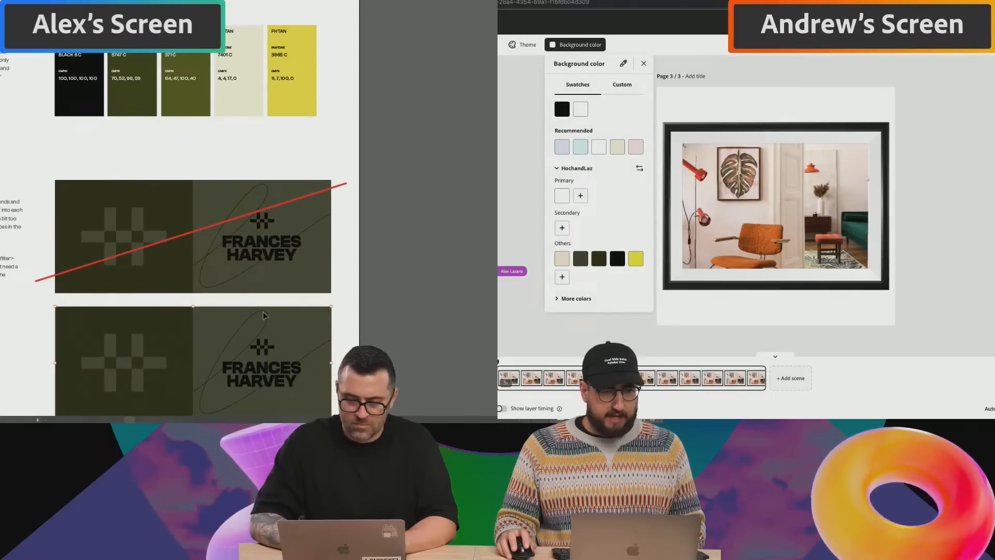
{"action": "double_click", "coordinate": [264, 315]}
{"action": "key", "text": "Escape"}
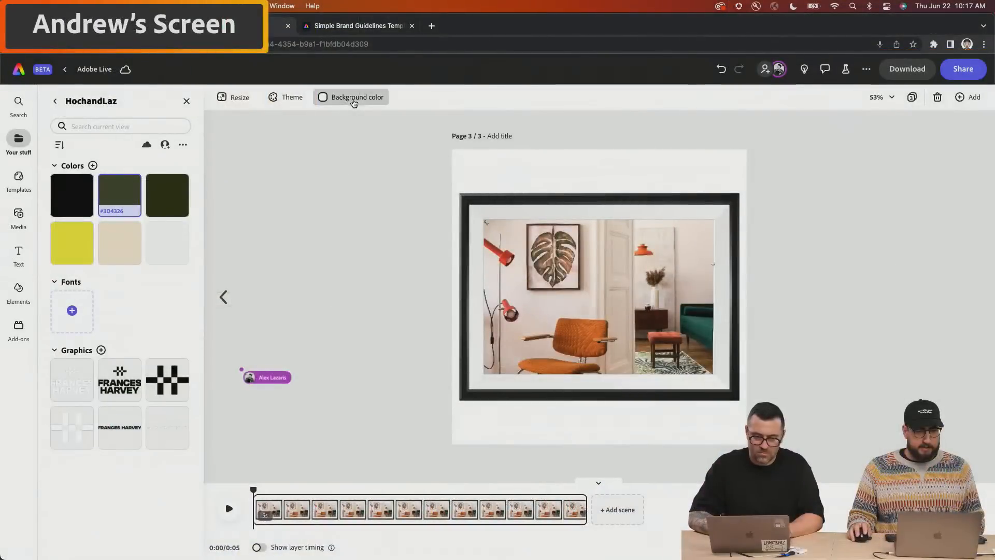
Step: Set the page 3 background to the olive green #3D4326 from the HochandLaz brand colors in Adobe Express
{"action": "left_click", "coordinate": [353, 102]}
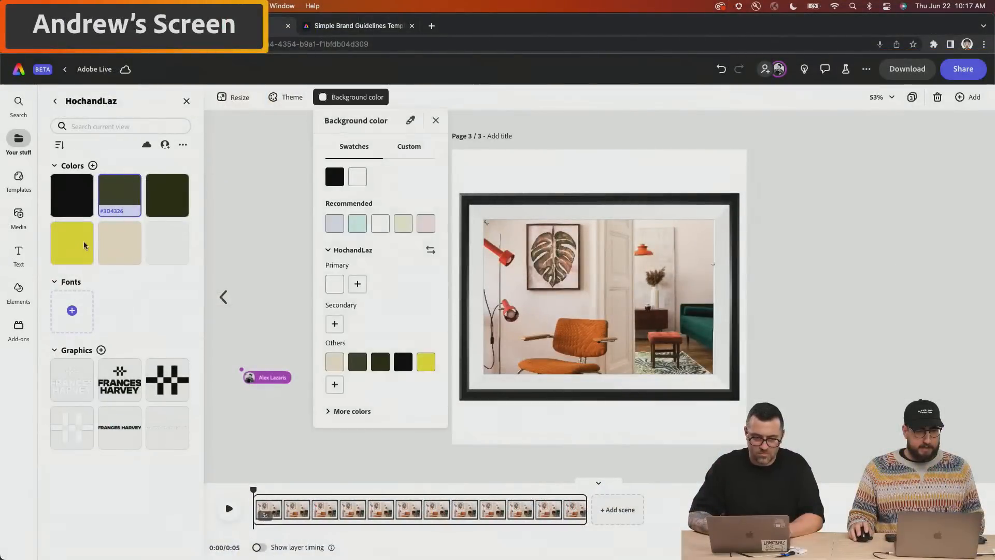
{"action": "left_click", "coordinate": [80, 240]}
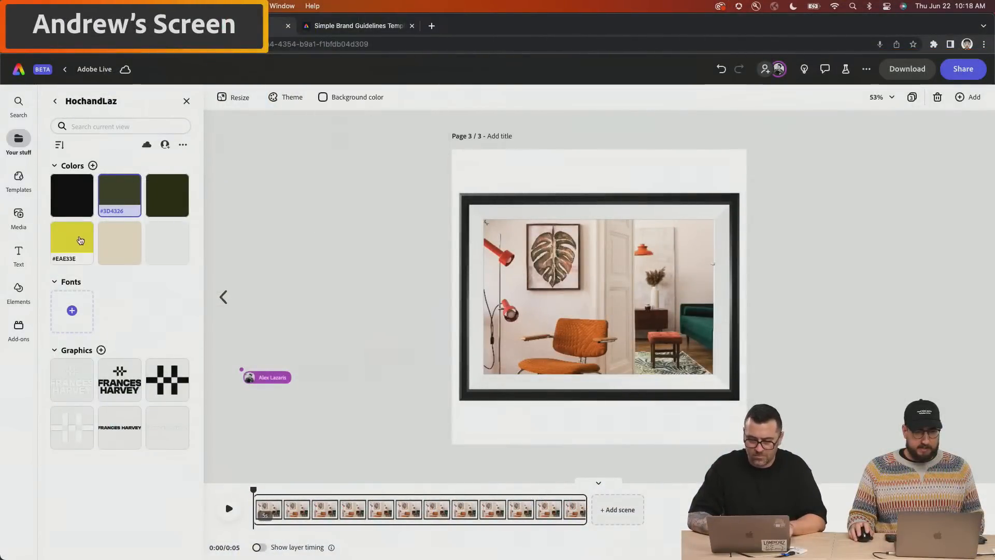
{"action": "left_click", "coordinate": [362, 102]}
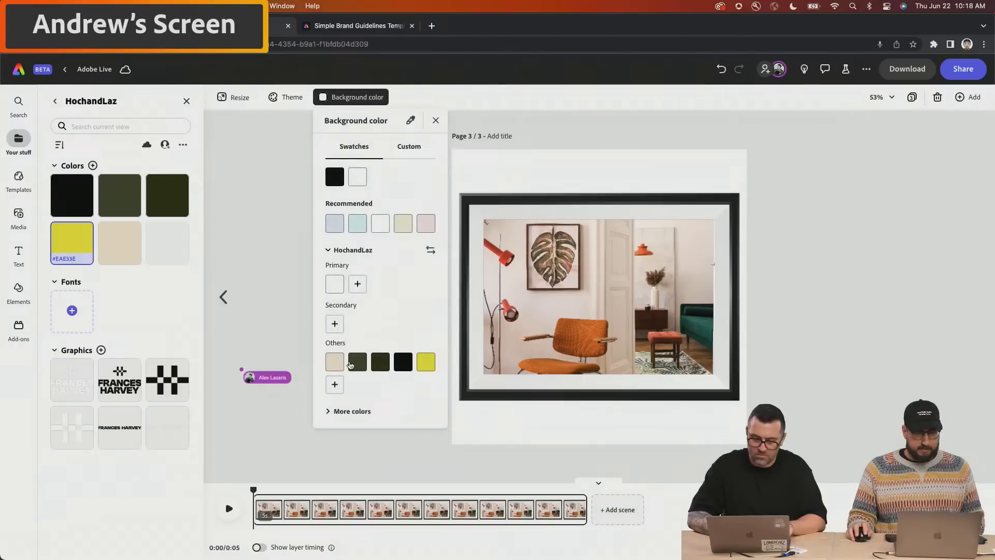
{"action": "left_click", "coordinate": [350, 365]}
{"action": "left_click", "coordinate": [892, 210]}
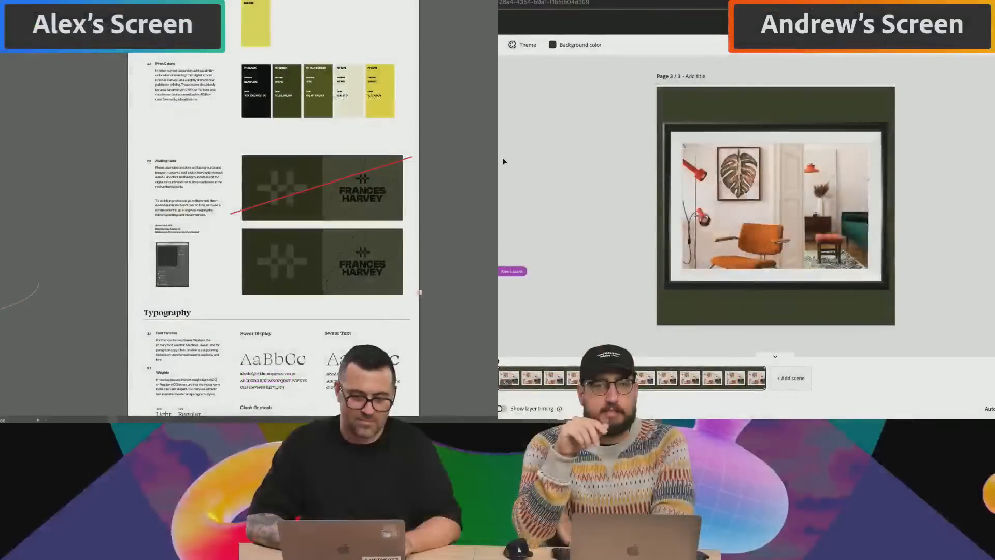
{"action": "scroll", "coordinate": [248, 233], "scroll_direction": "left", "scroll_amount": 1}
{"action": "left_click", "coordinate": [27, 295]}
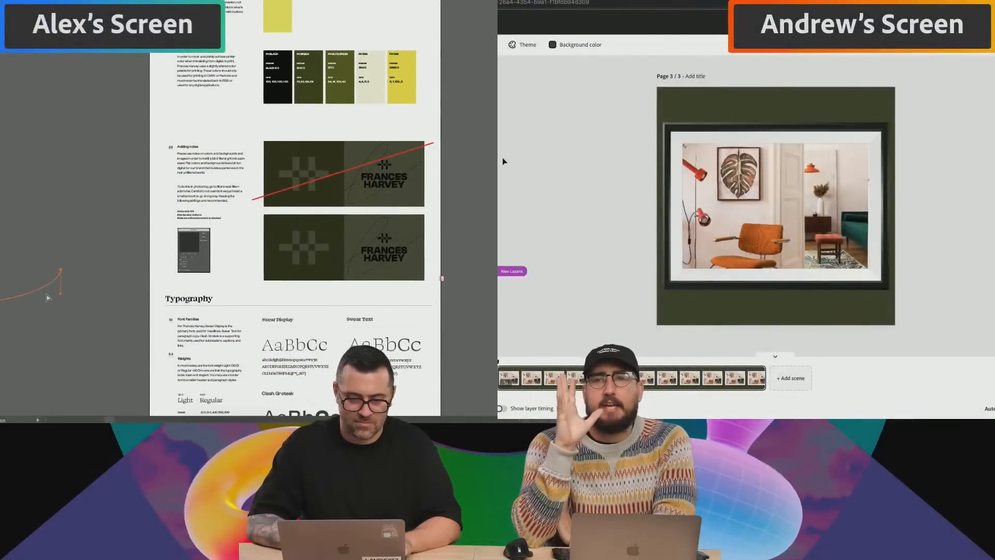
{"action": "left_click_drag", "start_coordinate": [60, 295], "coordinate": [61, 299]}
{"action": "left_click", "coordinate": [66, 301]}
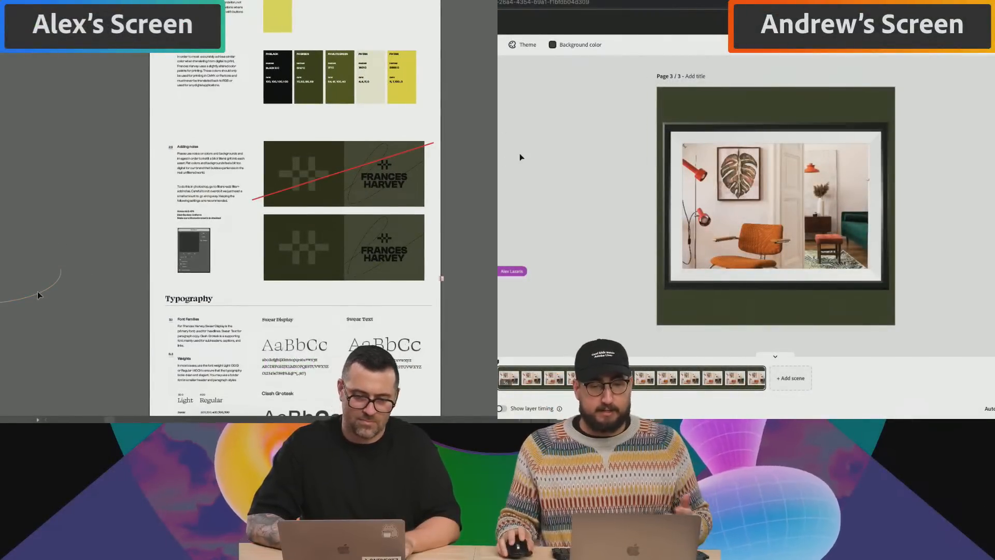
Step: In Adobe Illustrator, select the thin curved line beside the brand sheet and apply a light color sampled from the sheet
{"action": "left_click", "coordinate": [721, 193]}
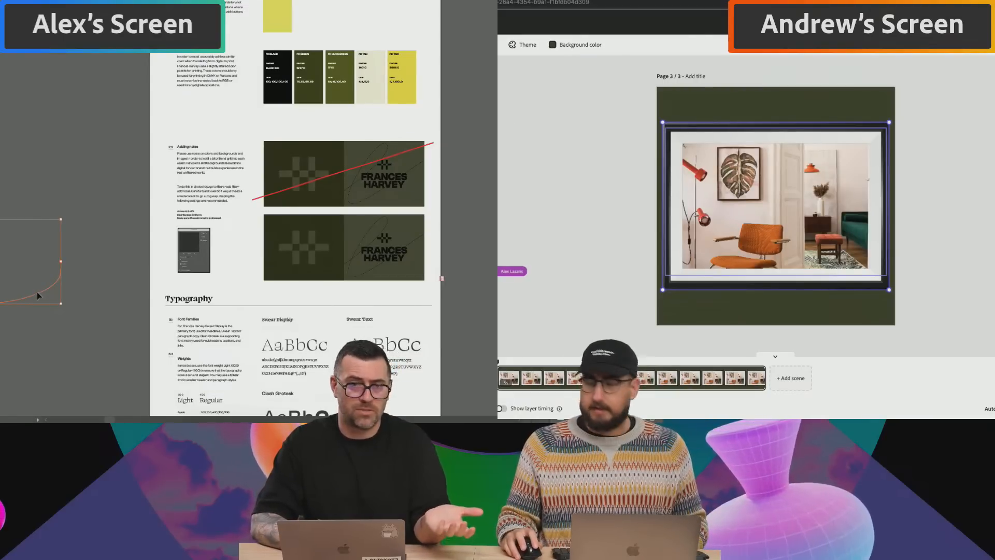
{"action": "key", "text": "a"}
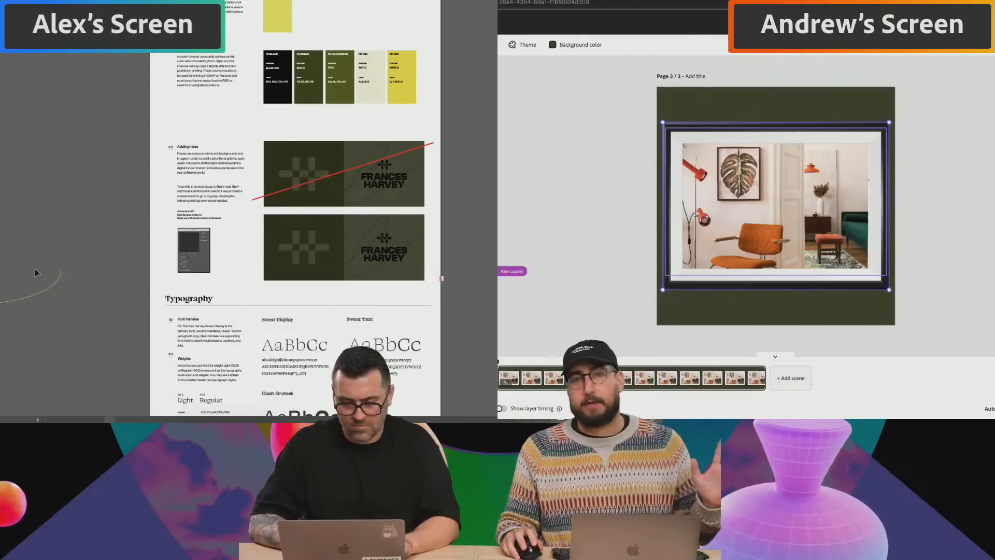
{"action": "left_click", "coordinate": [36, 269]}
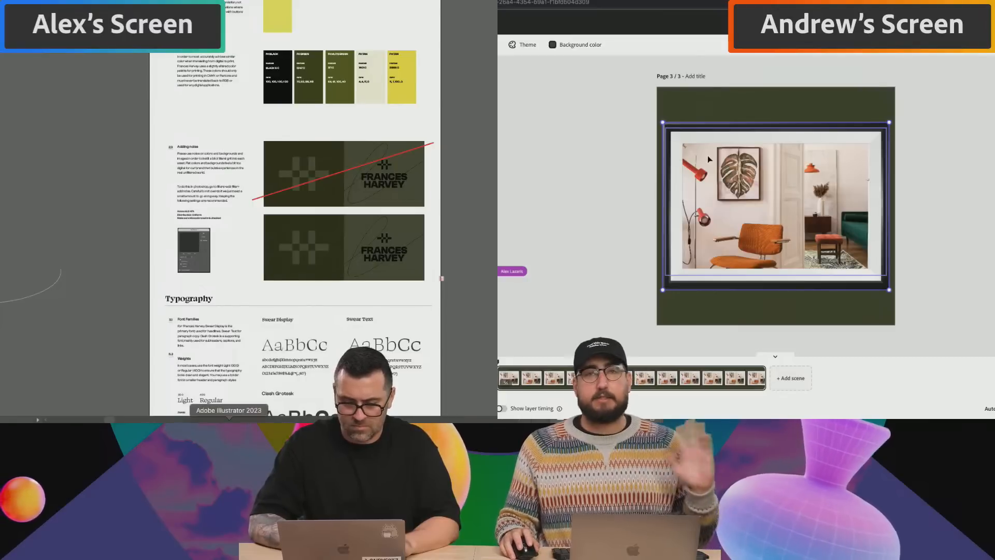
{"action": "left_click", "coordinate": [30, 295]}
{"action": "key", "text": "i"}
{"action": "left_click", "coordinate": [194, 173]}
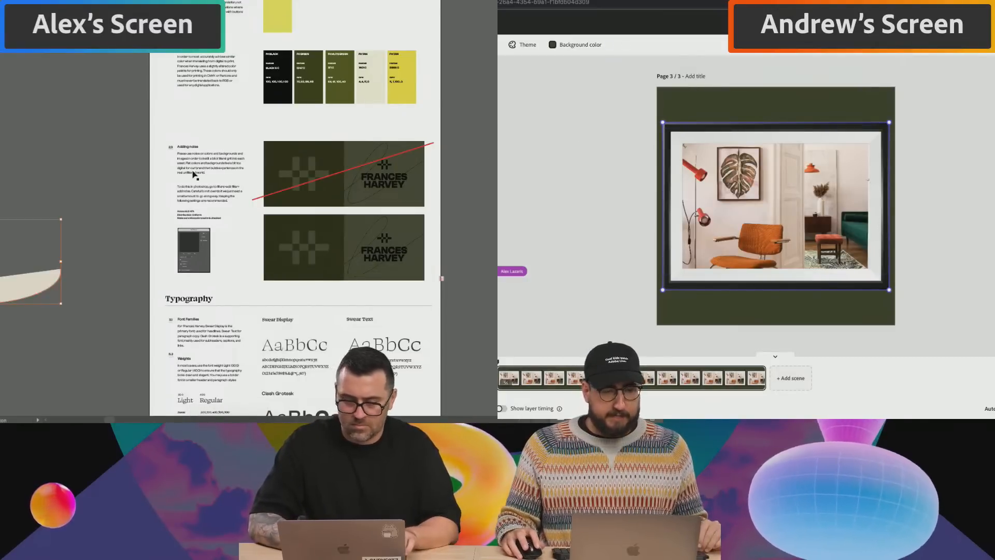
{"action": "key", "text": "v"}
{"action": "left_click", "coordinate": [51, 186]}
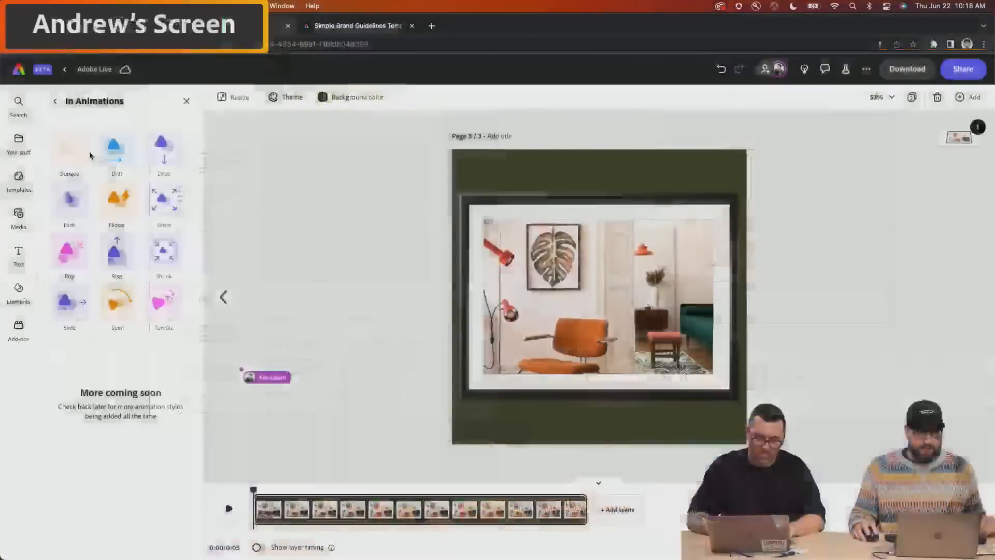
Step: In Adobe Express, give the picture frame on page 3 a Bungee in animation with a 2.11 s duration and 1 bounce
{"action": "left_click", "coordinate": [120, 192]}
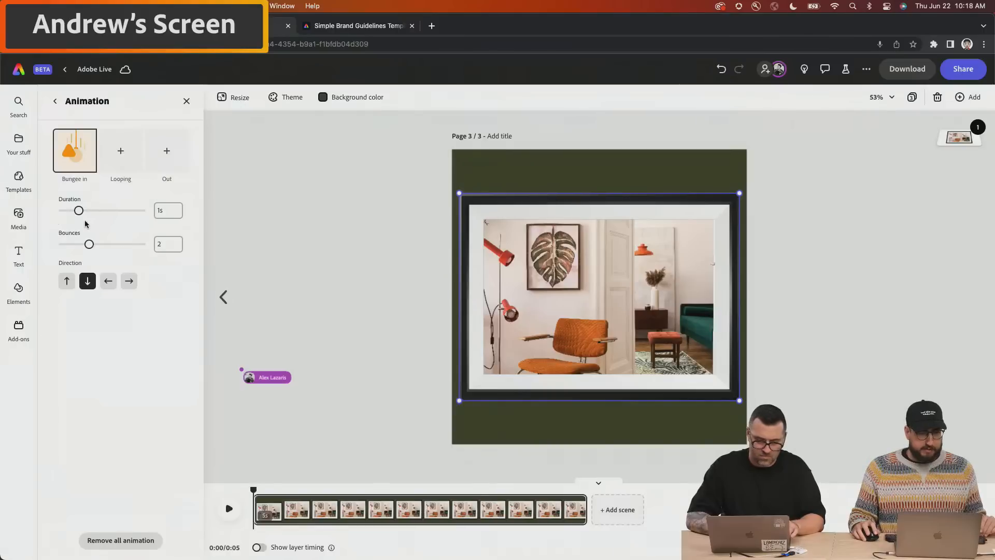
{"action": "left_click", "coordinate": [101, 211]}
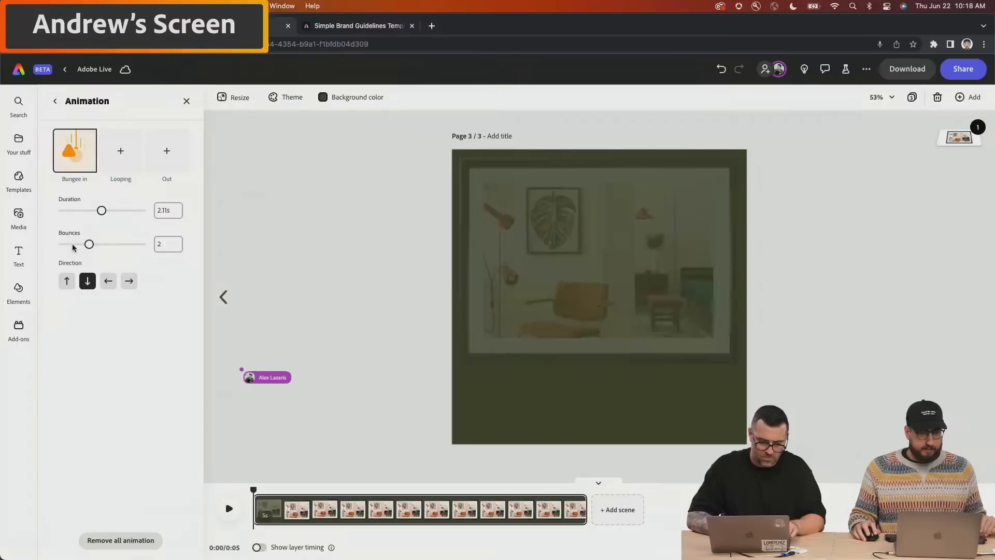
{"action": "left_click", "coordinate": [70, 244]}
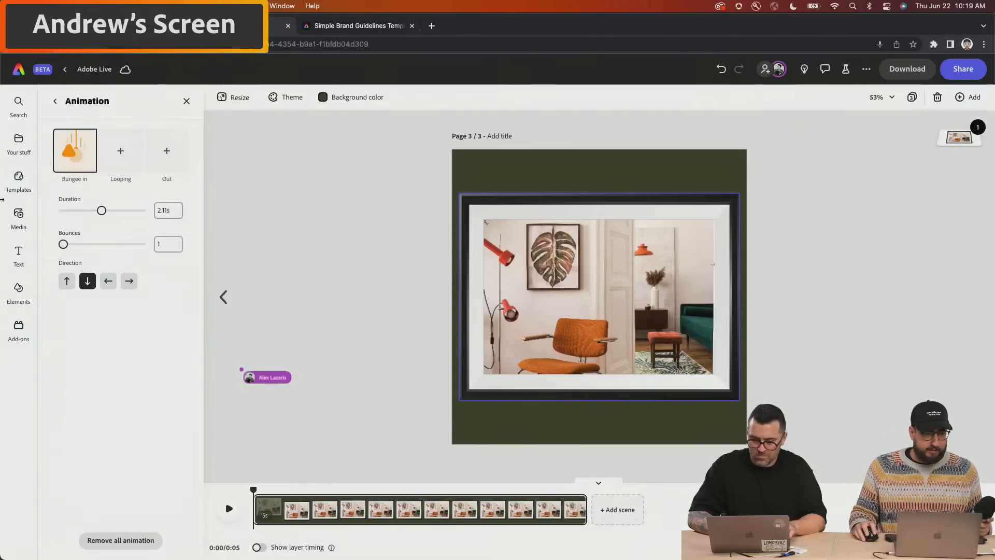
Step: Record a short voiceover of about 4.5 seconds for page 3 with the default microphone
{"action": "left_click", "coordinate": [14, 211]}
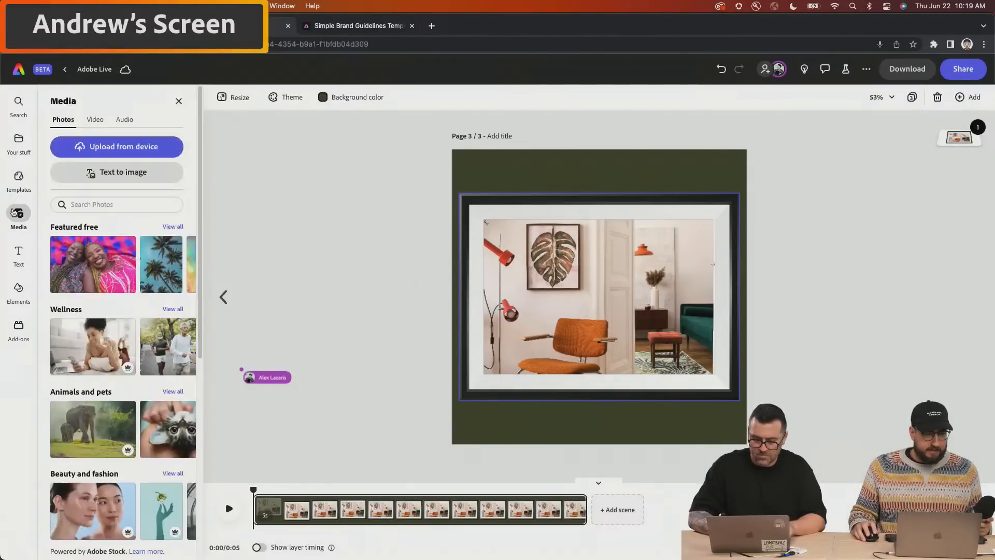
{"action": "left_click", "coordinate": [124, 120]}
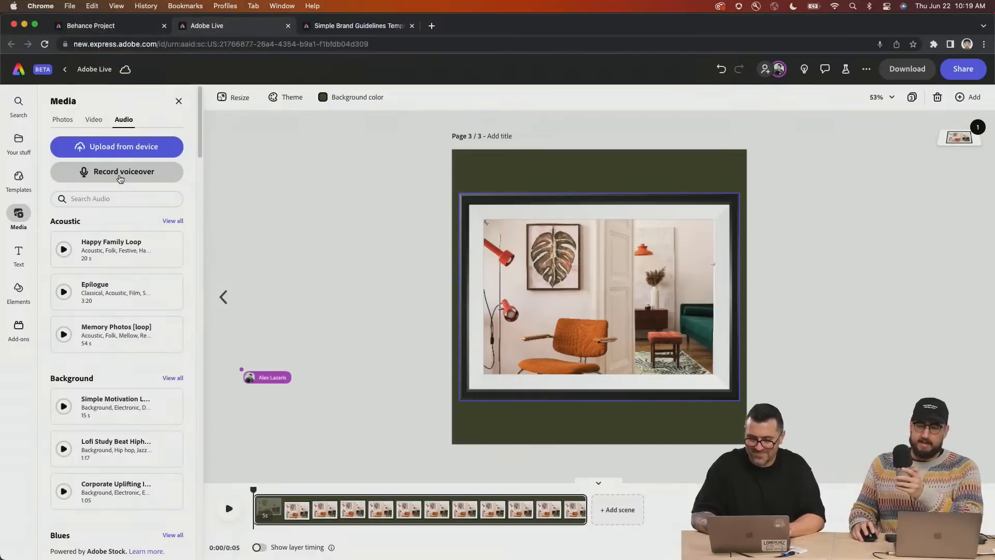
{"action": "left_click", "coordinate": [119, 178]}
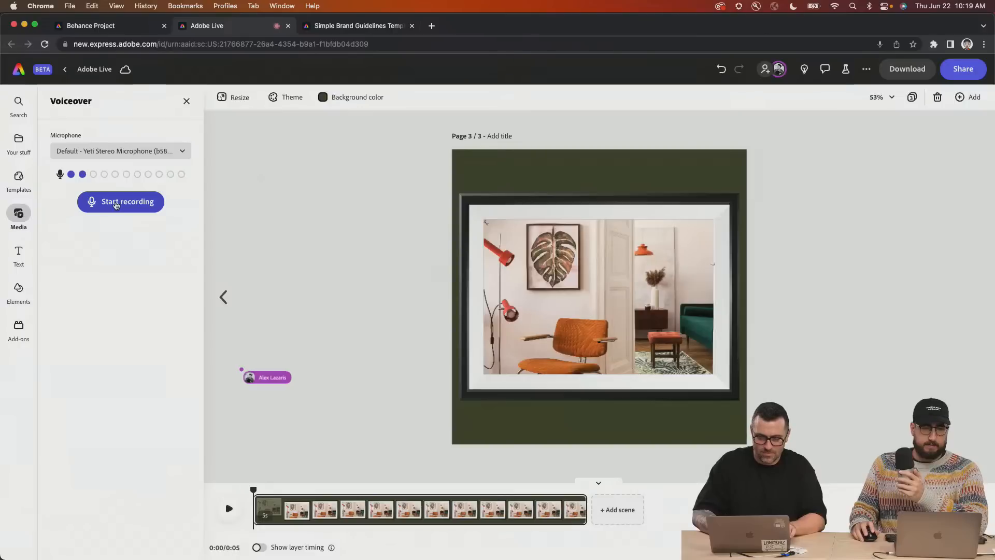
{"action": "left_click", "coordinate": [126, 208]}
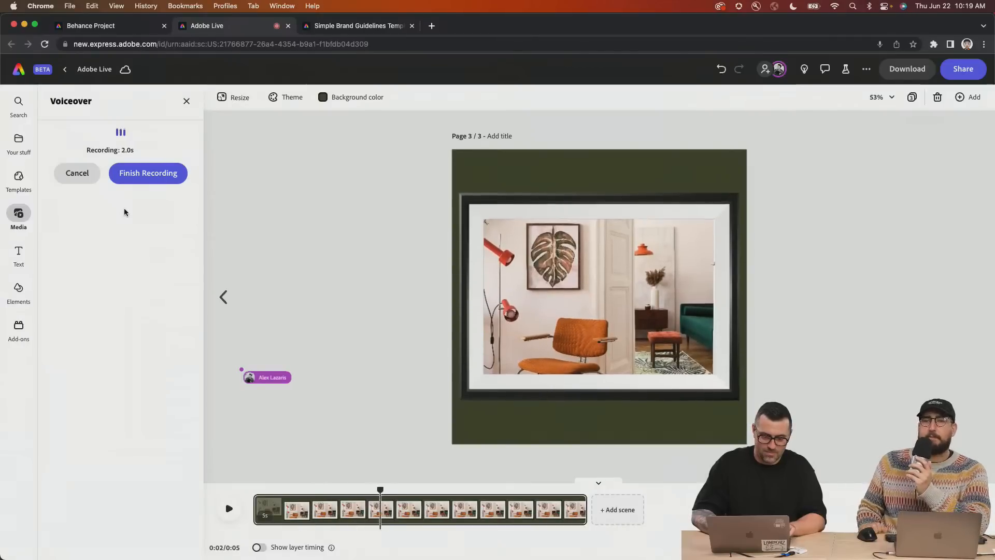
{"action": "left_click", "coordinate": [136, 178]}
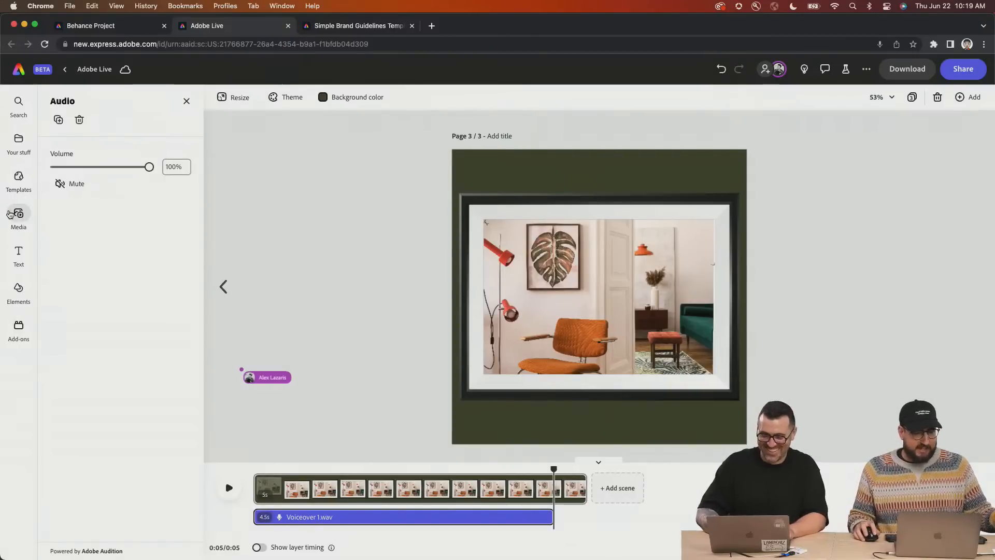
Step: Add the acoustic track Happy Family Loop to page 3 and play the scene from its start
{"action": "left_click", "coordinate": [23, 218]}
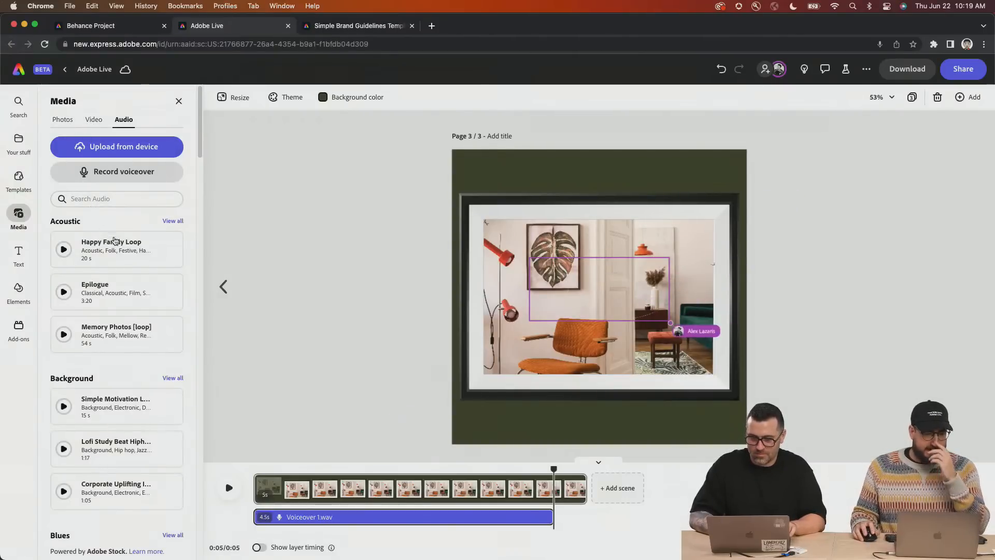
{"action": "left_click", "coordinate": [122, 248]}
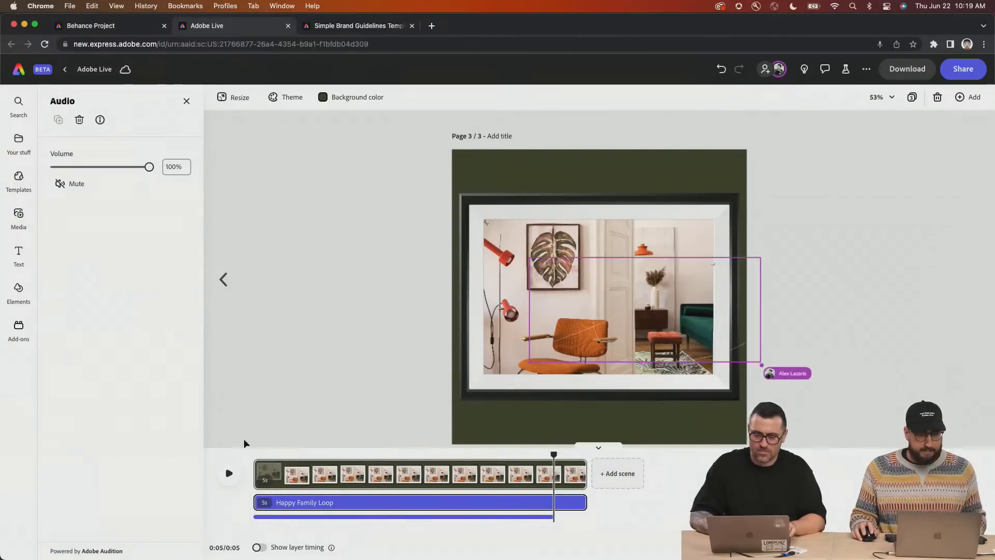
{"action": "left_click", "coordinate": [256, 456]}
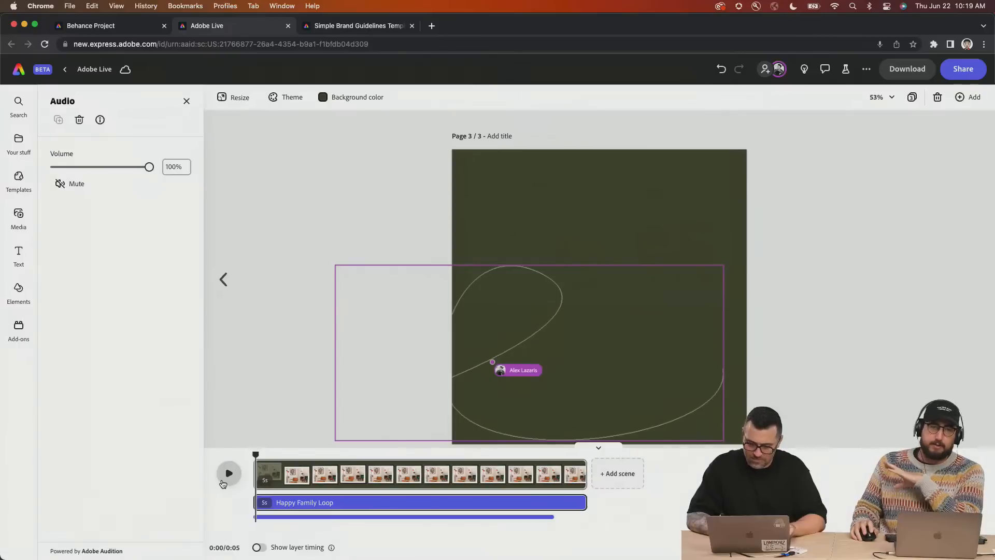
{"action": "left_click", "coordinate": [223, 483]}
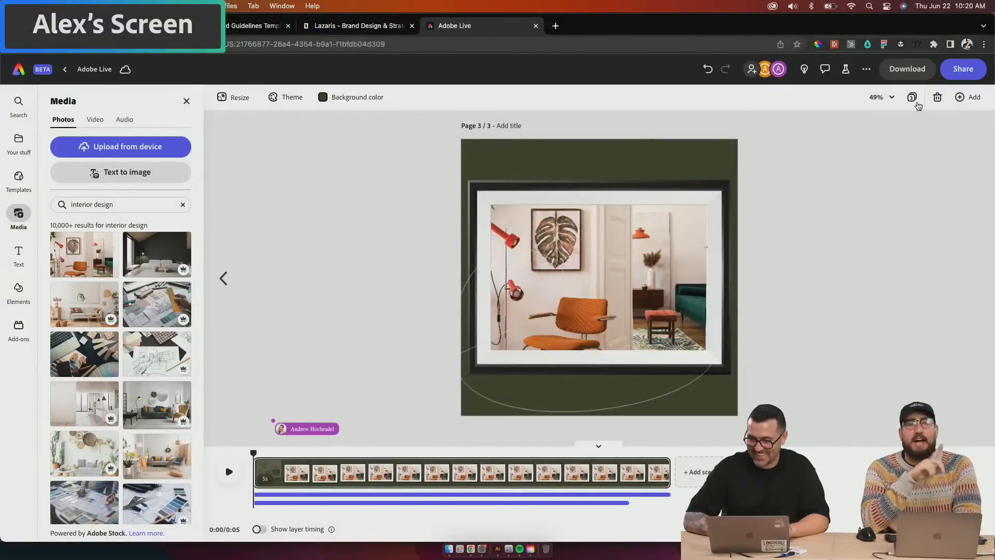
Step: Add a blank fourth page after the framed interior photo page and open it for editing
{"action": "left_click", "coordinate": [912, 98]}
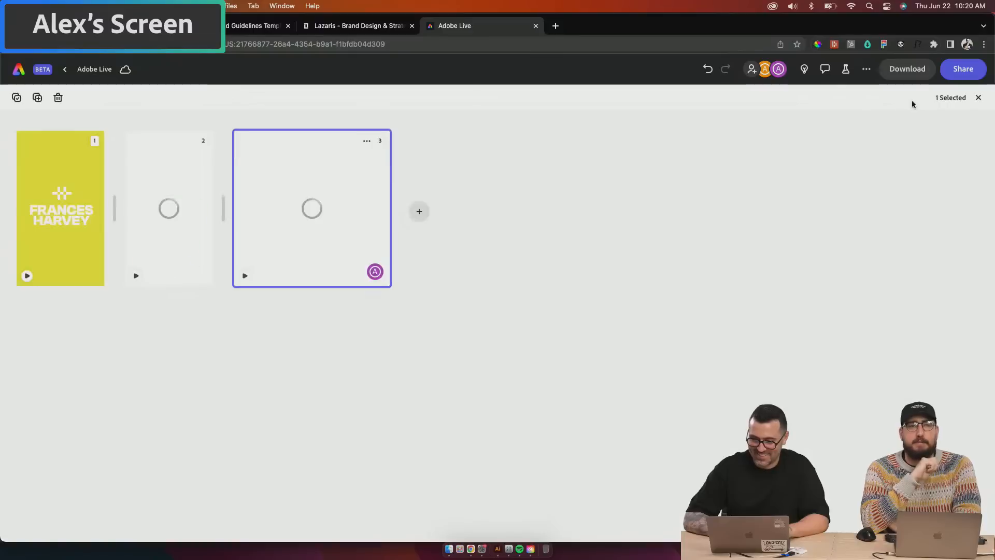
{"action": "left_click", "coordinate": [420, 211]}
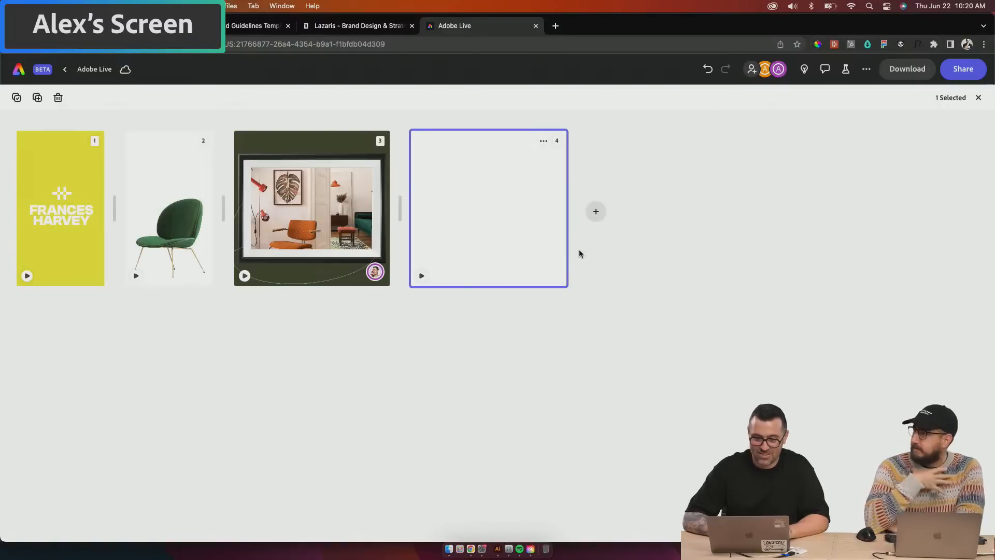
{"action": "double_click", "coordinate": [510, 236]}
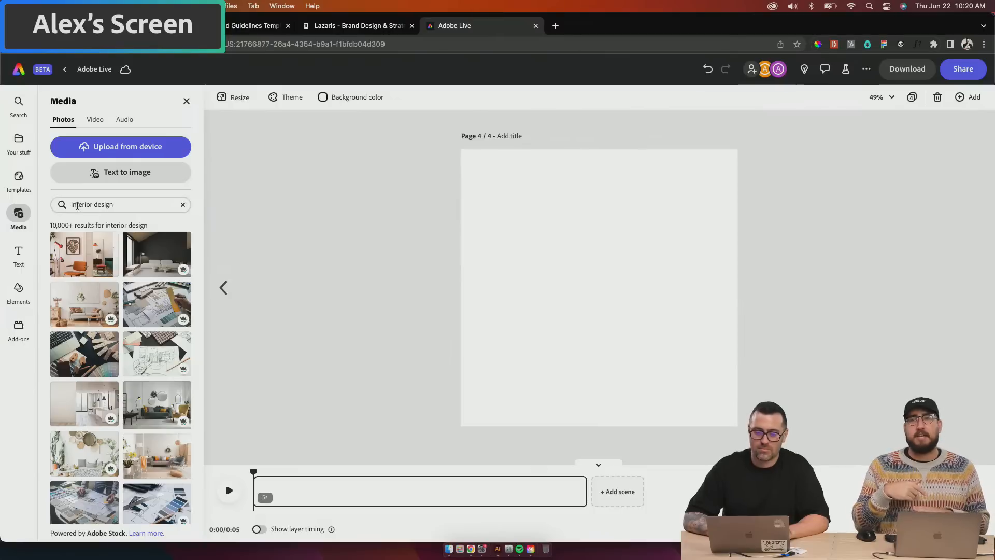
Step: Replace the interior design photo search with a search for CHAIR
{"action": "left_click", "coordinate": [117, 204]}
{"action": "key", "text": "BackSpace"}
{"action": "key", "text": "BackSpace"}
{"action": "key", "text": "BackSpace"}
{"action": "key", "text": "BackSpace"}
{"action": "key", "text": "BackSpace"}
{"action": "key", "text": "BackSpace"}
{"action": "key", "text": "BackSpace"}
{"action": "key", "text": "BackSpace"}
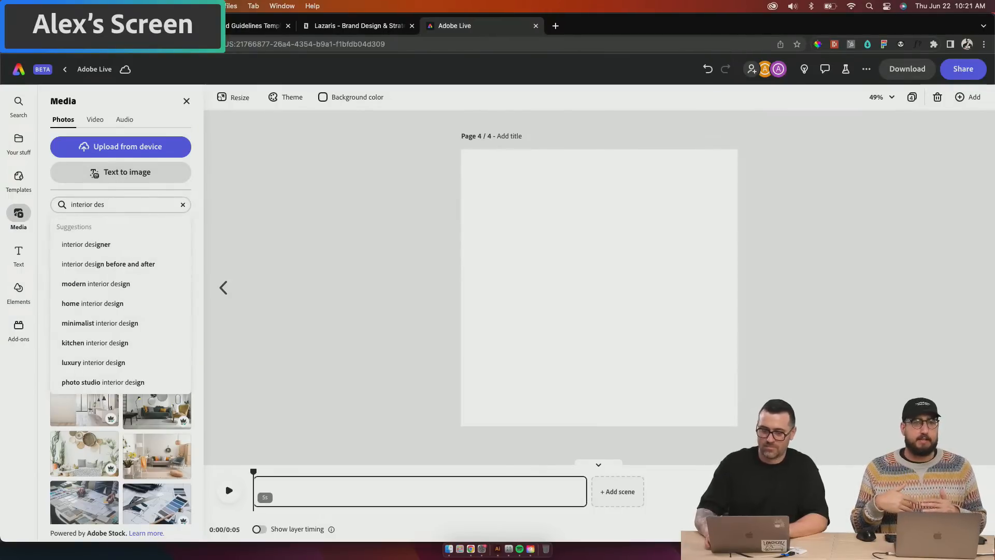
{"action": "key", "text": "BackSpace"}
{"action": "key", "text": "BackSpace"}
{"action": "key", "text": "BackSpace"}
{"action": "key", "text": "BackSpace"}
{"action": "key", "text": "BackSpace"}
{"action": "key", "text": "BackSpace"}
{"action": "key", "text": "BackSpace"}
{"action": "type", "text": "CHAIR"}
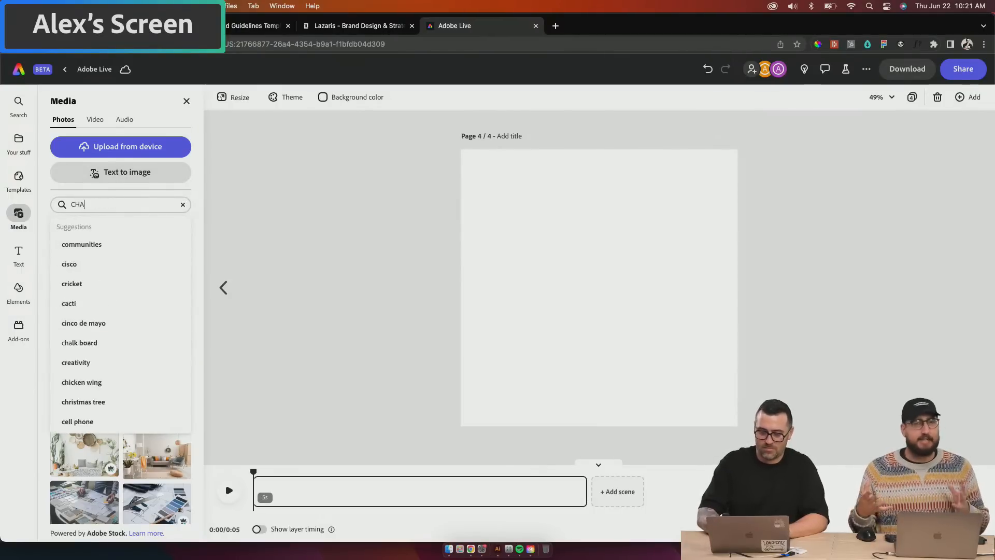
{"action": "key", "text": "Return"}
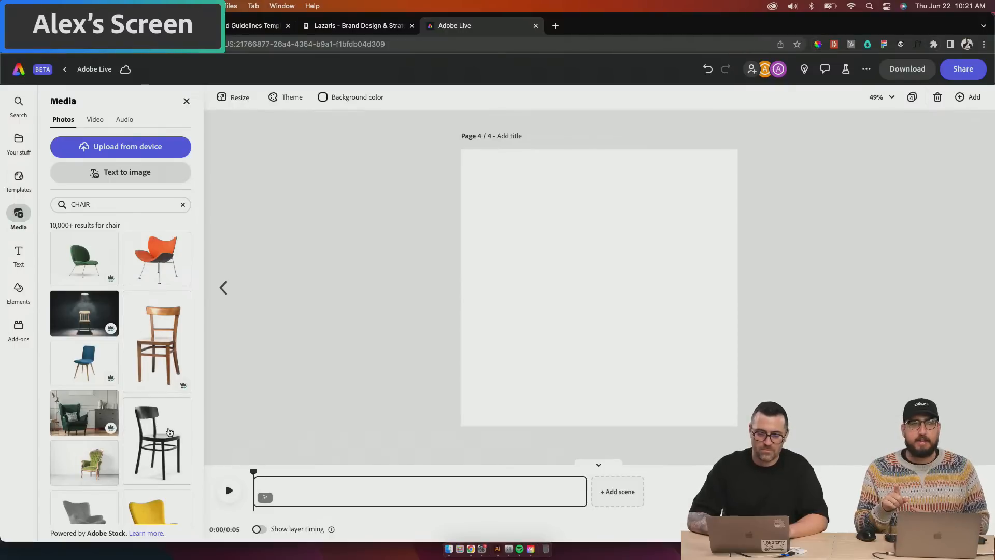
Step: Place the yellow armchair photo from the search results on page 4
{"action": "scroll", "coordinate": [169, 431], "scroll_direction": "down", "scroll_amount": 5}
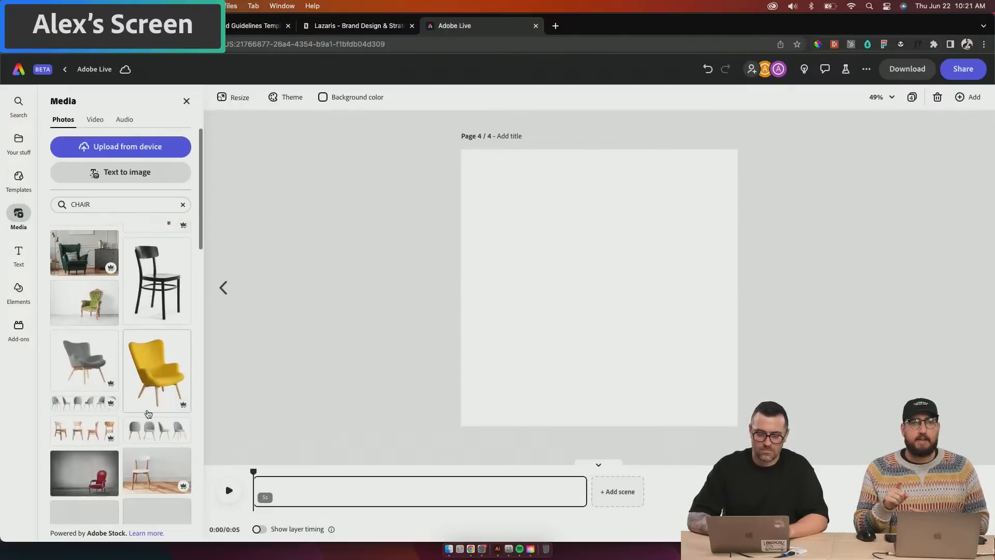
{"action": "scroll", "coordinate": [148, 413], "scroll_direction": "down", "scroll_amount": 1}
{"action": "left_click_drag", "start_coordinate": [149, 328], "coordinate": [662, 298]}
{"action": "left_click_drag", "start_coordinate": [677, 335], "coordinate": [573, 256]}
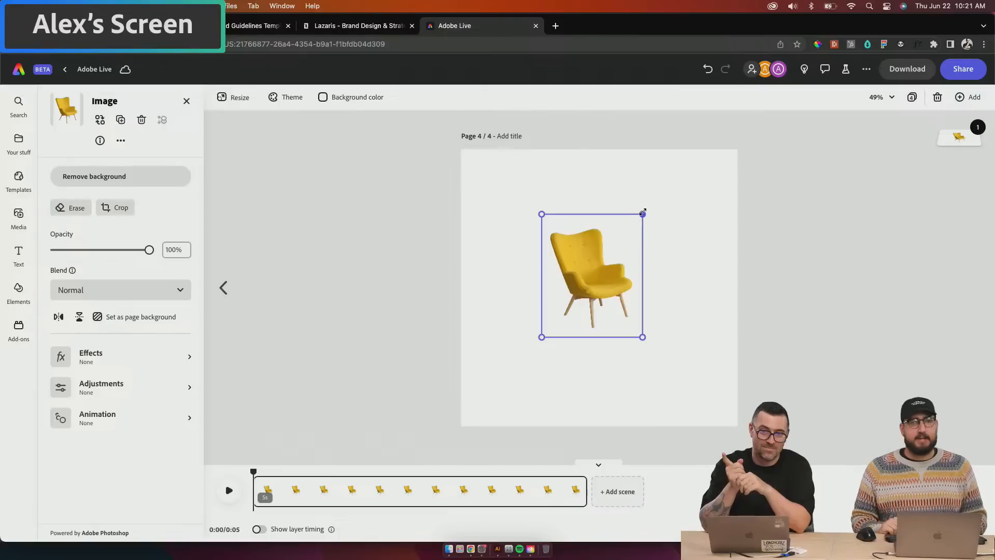
Step: Enlarge the yellow armchair image, center it on page 4, and remove its background
{"action": "left_click_drag", "start_coordinate": [643, 214], "coordinate": [700, 145]}
{"action": "left_click_drag", "start_coordinate": [650, 250], "coordinate": [664, 227]}
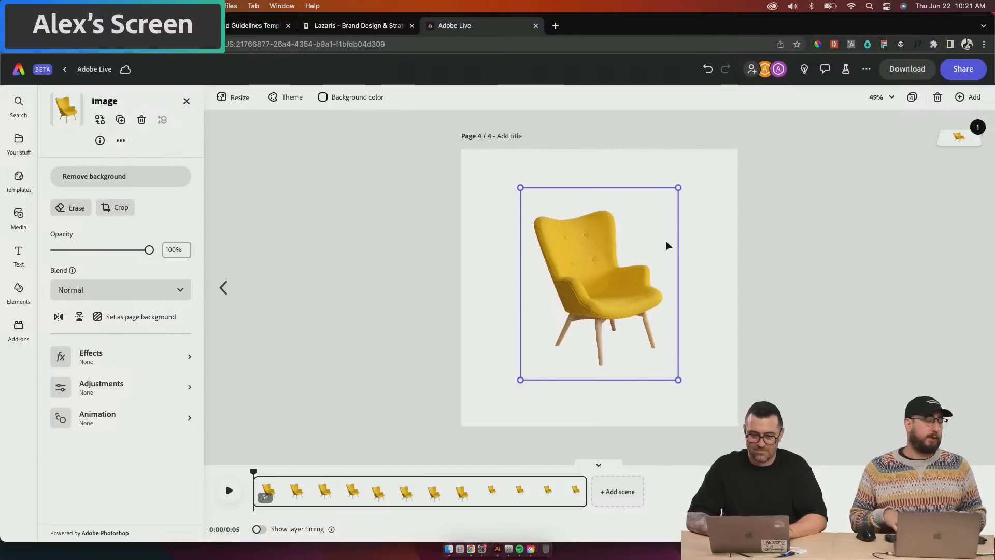
{"action": "left_click_drag", "start_coordinate": [635, 258], "coordinate": [612, 262]}
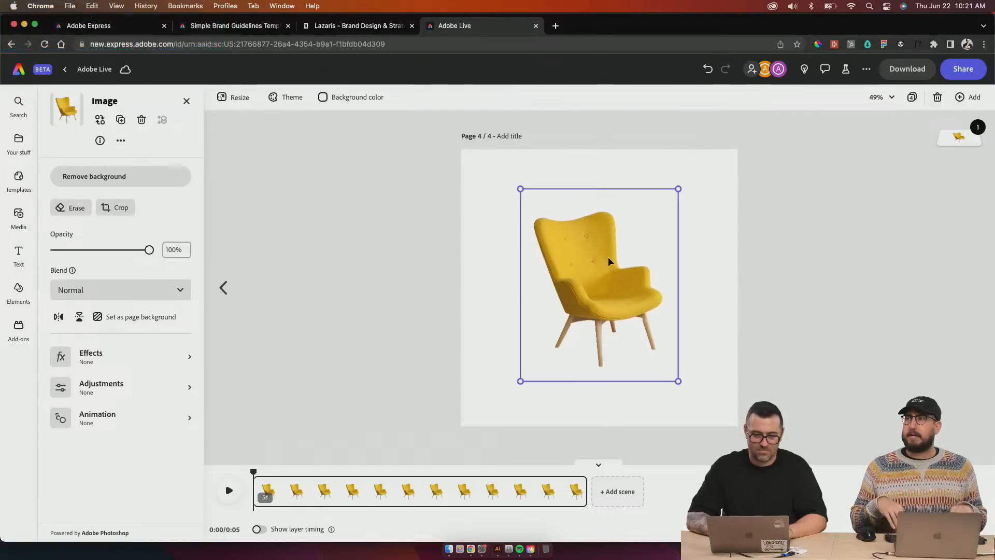
{"action": "left_click", "coordinate": [683, 325]}
{"action": "left_click", "coordinate": [676, 323]}
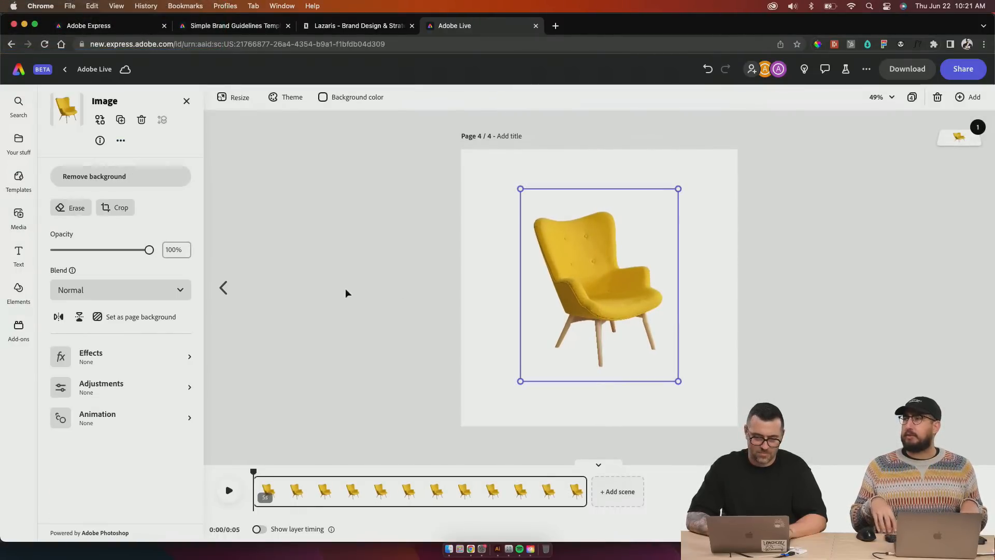
{"action": "left_click", "coordinate": [133, 182]}
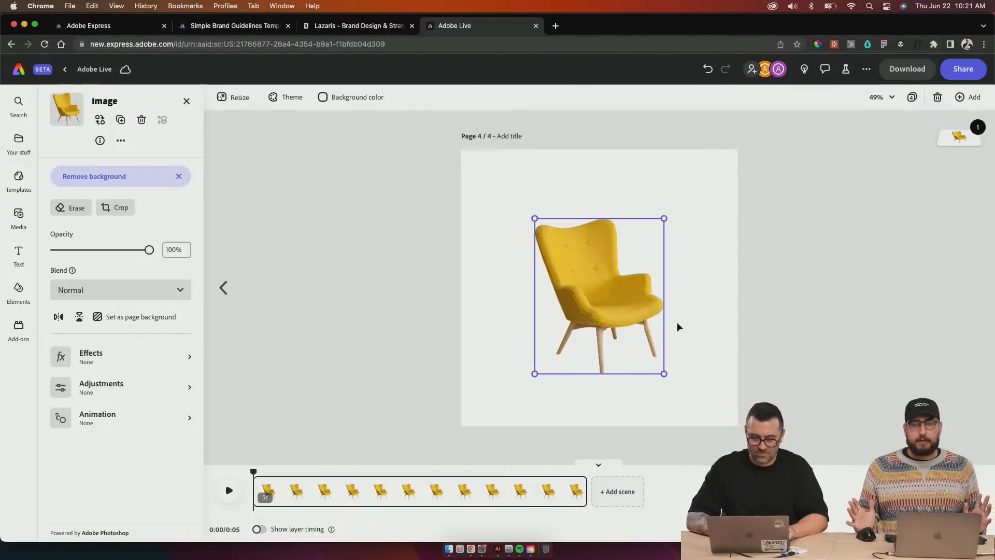
{"action": "left_click", "coordinate": [384, 358]}
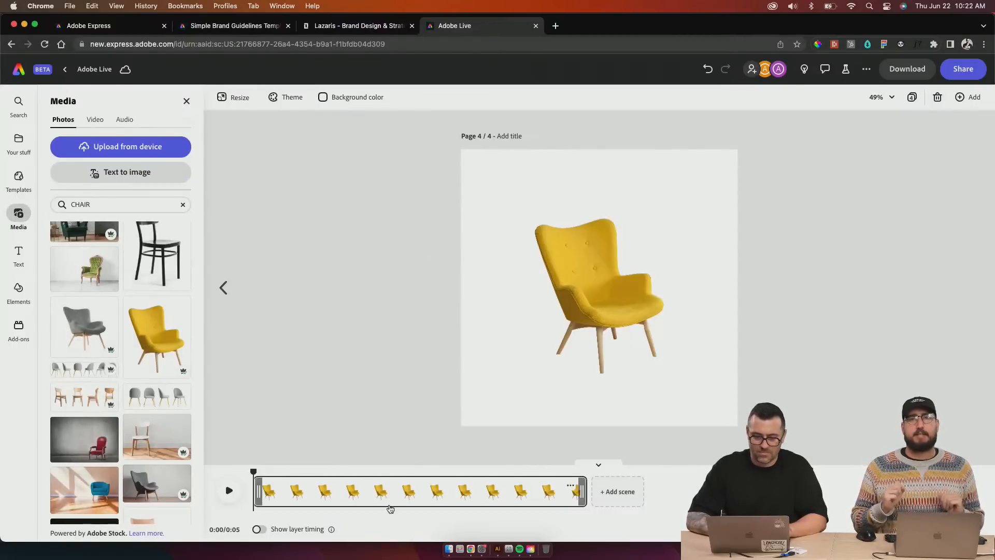
Step: Examine the background color swatches available for page 4, including the Total Service brand colors and the additional colors
{"action": "left_click", "coordinate": [360, 98]}
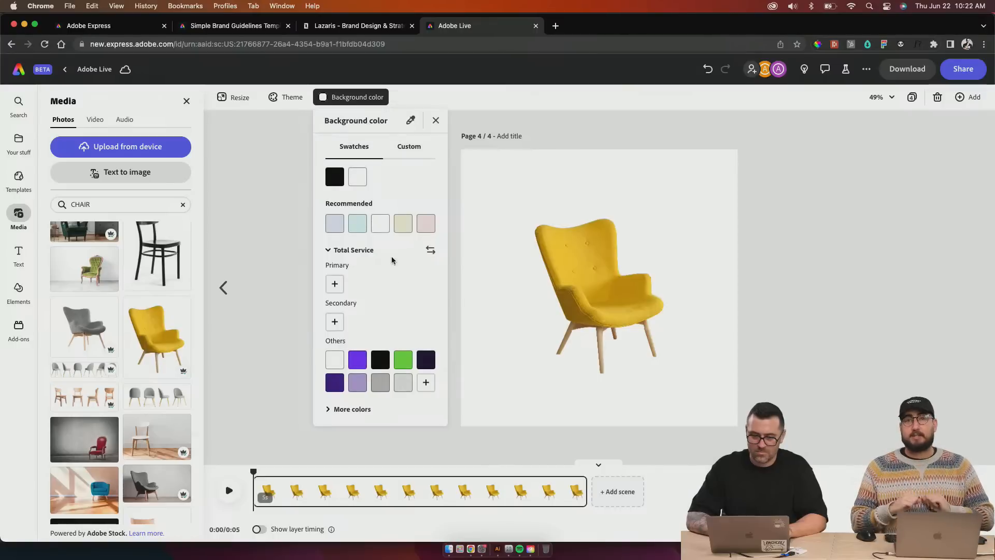
{"action": "left_click", "coordinate": [359, 149]}
{"action": "left_click", "coordinate": [360, 150]}
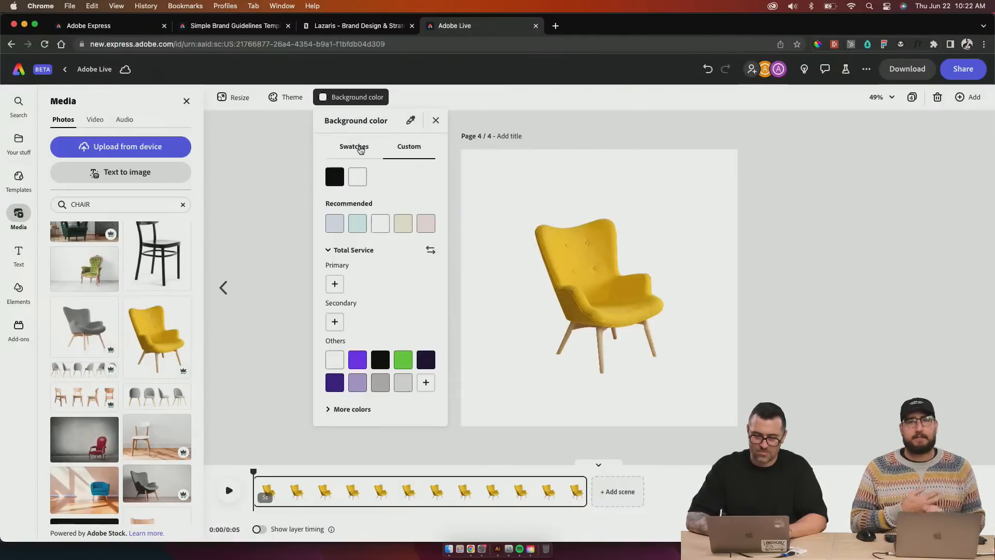
{"action": "left_click", "coordinate": [335, 409]}
{"action": "scroll", "coordinate": [384, 409], "scroll_direction": "down", "scroll_amount": 5}
{"action": "scroll", "coordinate": [388, 410], "scroll_direction": "up", "scroll_amount": 5}
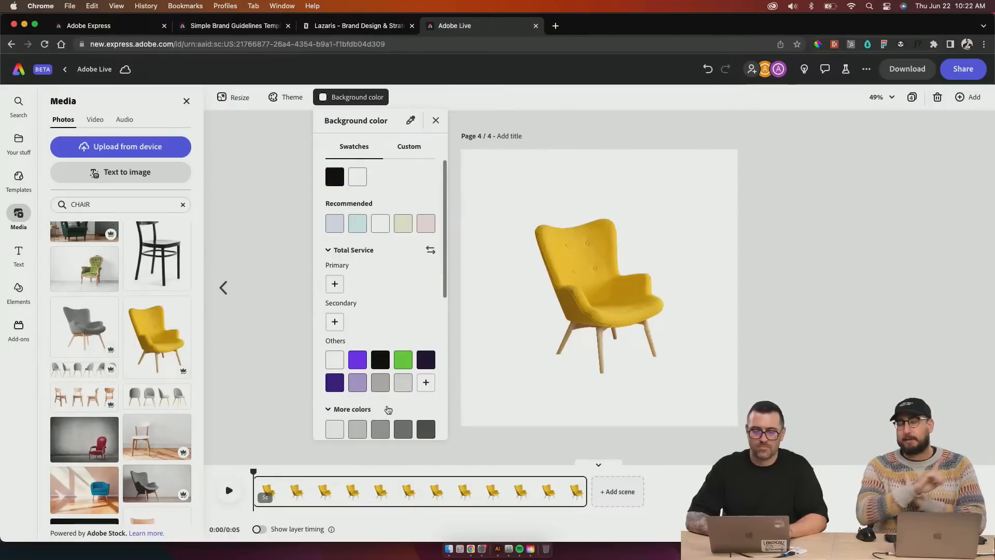
{"action": "left_click", "coordinate": [291, 217]}
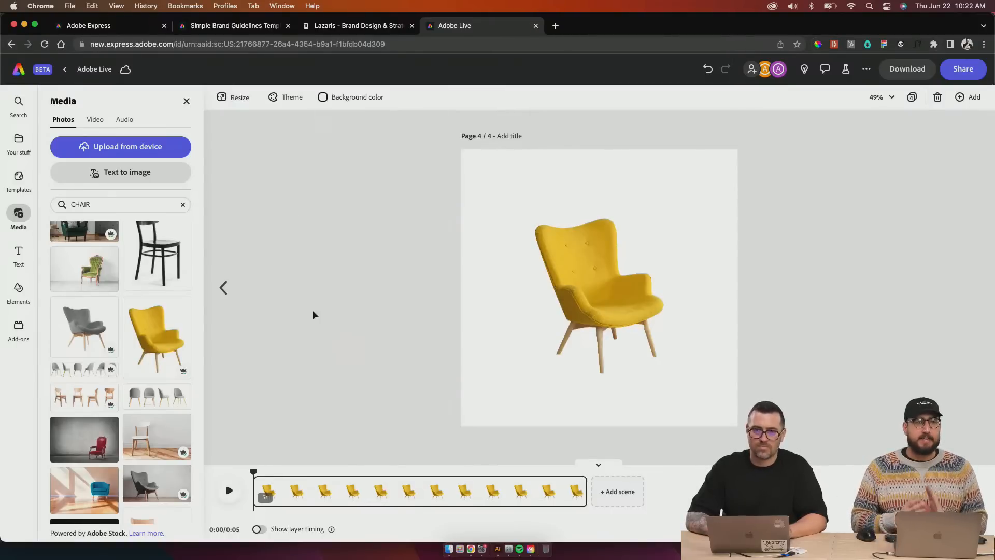
Step: In Illustrator, copy the dark green print color swatch beside the guidelines artboard and stretch the copy into a large square
{"action": "left_click", "coordinate": [497, 549]}
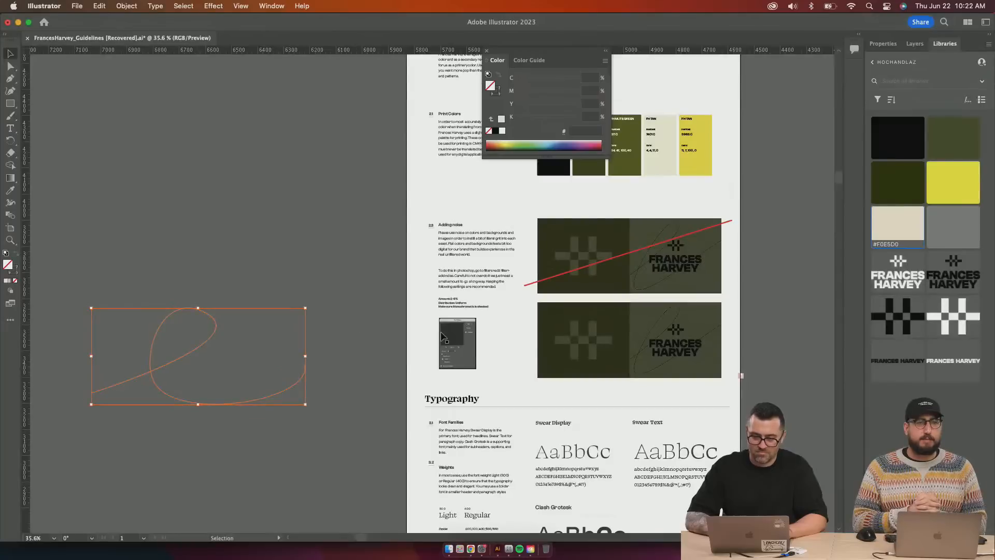
{"action": "scroll", "coordinate": [668, 251], "scroll_direction": "up", "scroll_amount": 4}
{"action": "left_click", "coordinate": [572, 279]}
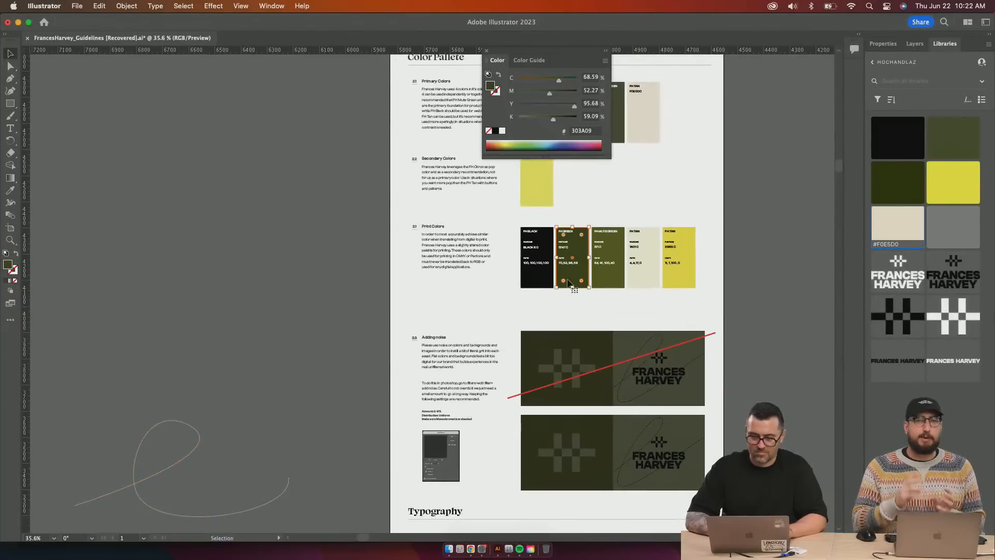
{"action": "left_click_drag", "start_coordinate": [574, 277], "coordinate": [192, 257]}
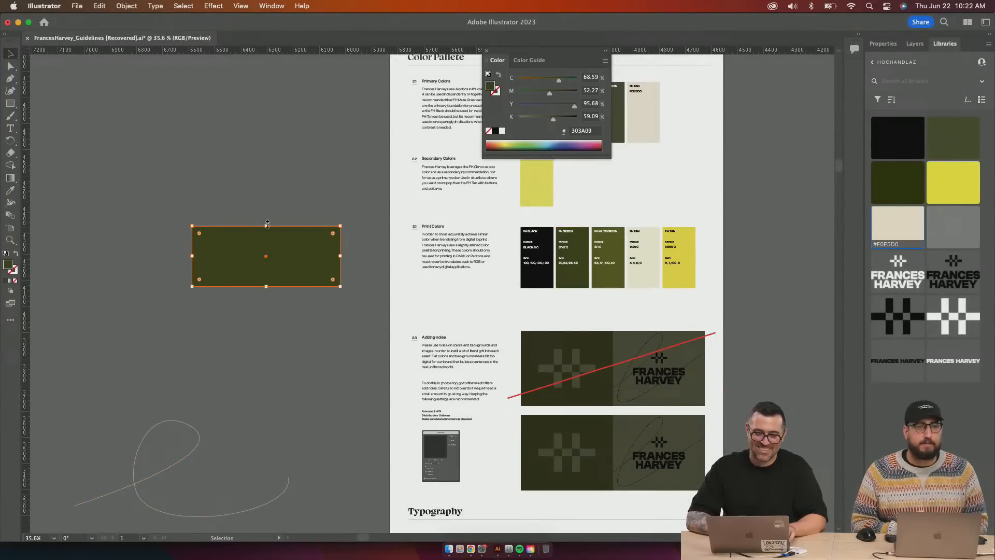
{"action": "left_click_drag", "start_coordinate": [267, 226], "coordinate": [266, 131]}
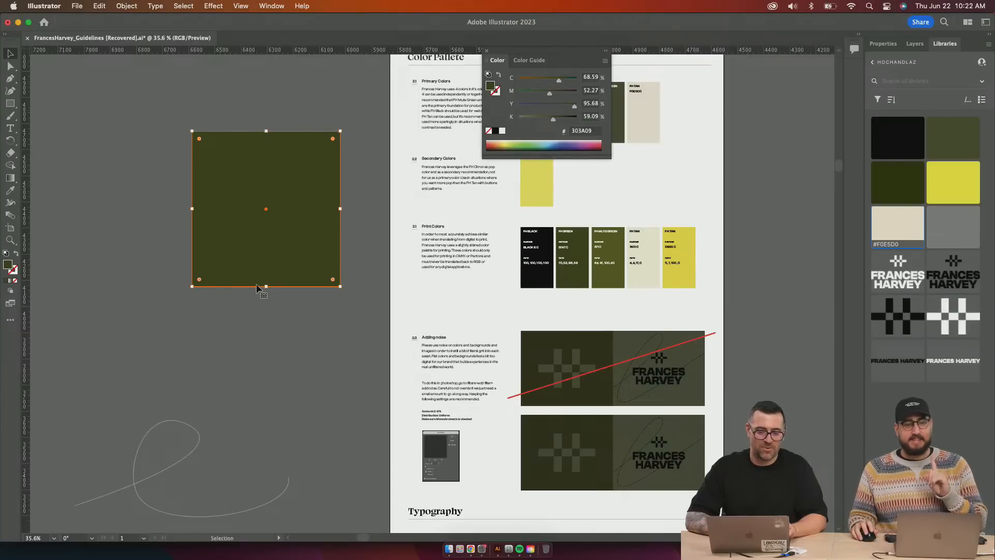
Step: Switch back to Adobe Express, paste the dark green square onto page 4, and enlarge it to cover the whole page
{"action": "left_click", "coordinate": [471, 548]}
{"action": "left_click", "coordinate": [651, 327]}
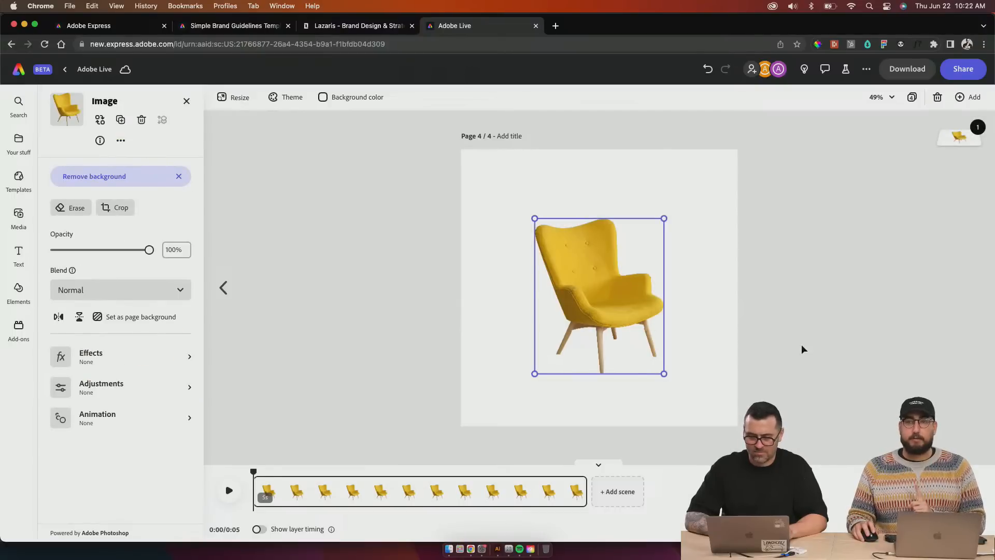
{"action": "key", "text": "super+v"}
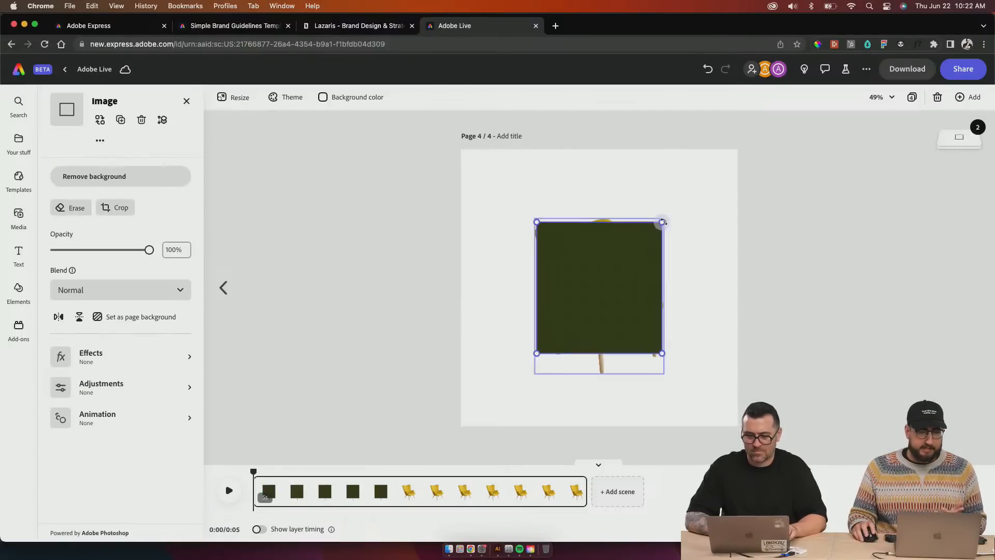
{"action": "left_click_drag", "start_coordinate": [662, 222], "coordinate": [731, 150]}
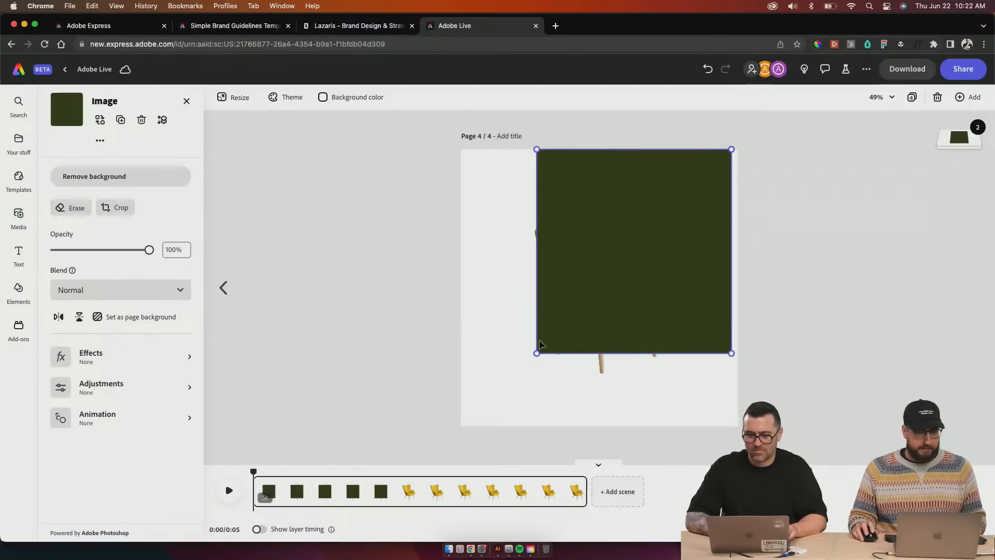
{"action": "left_click_drag", "start_coordinate": [458, 409], "coordinate": [445, 419]}
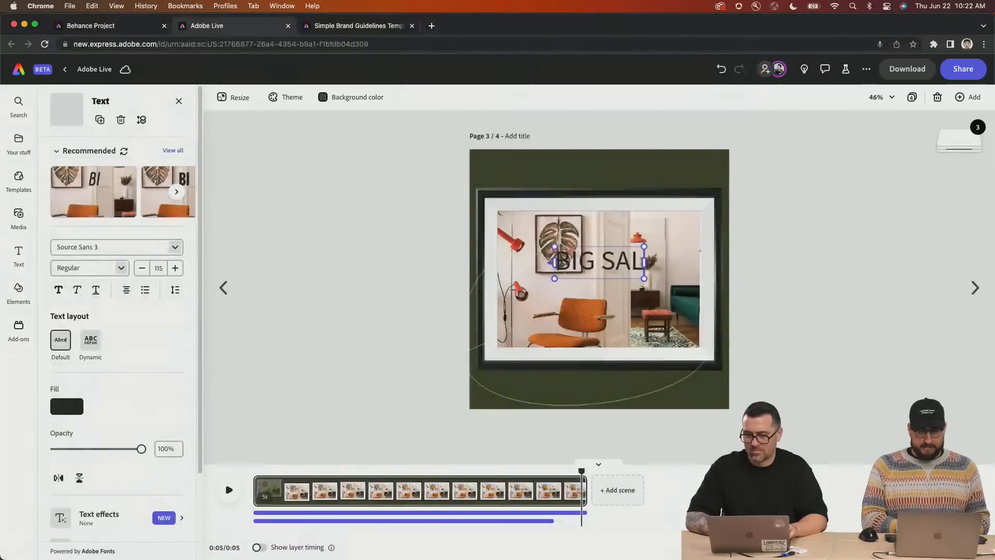
Step: Complete the page 3 text as "BIG SALE!" and put a basic circle shape behind it
{"action": "type", "text": "E!"}
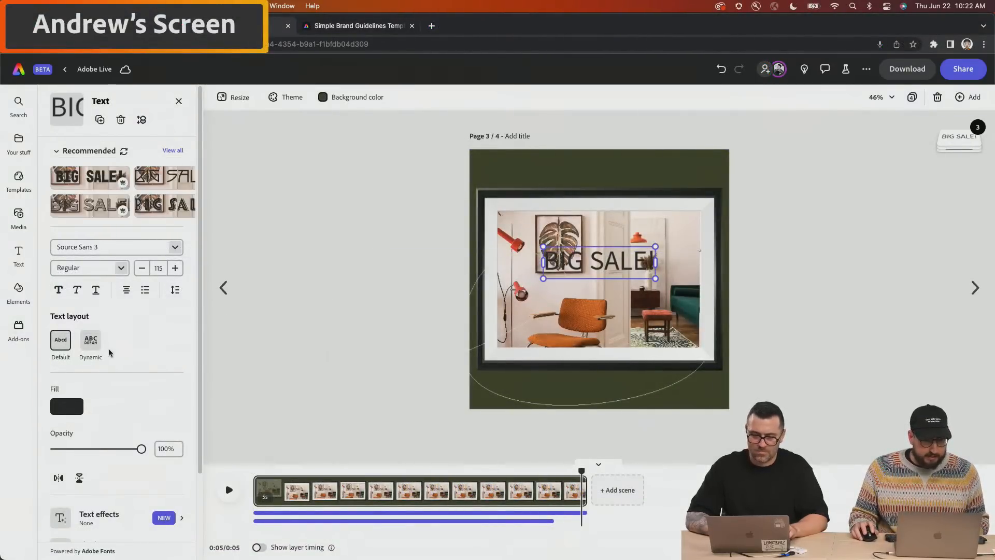
{"action": "scroll", "coordinate": [117, 354], "scroll_direction": "down", "scroll_amount": 3}
{"action": "left_click", "coordinate": [105, 476]}
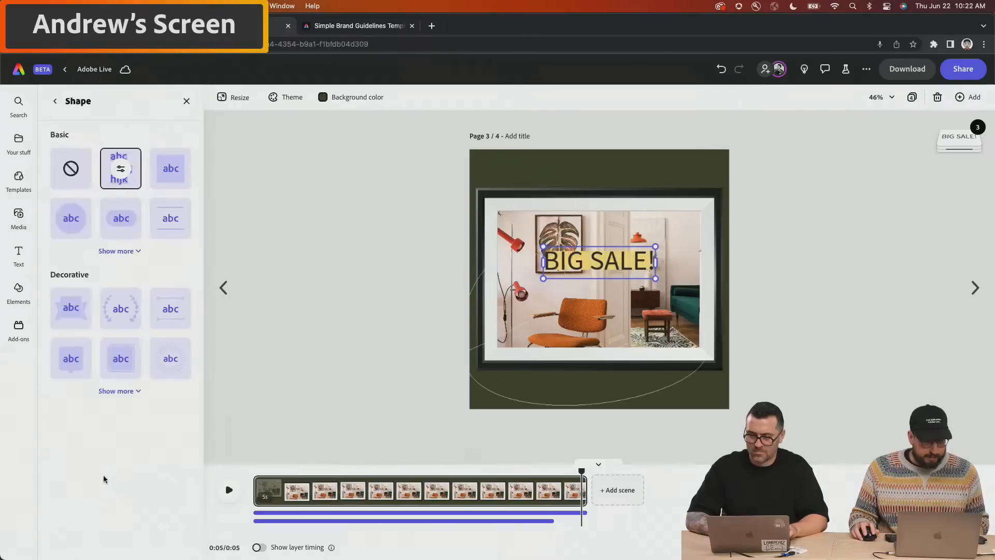
{"action": "left_click", "coordinate": [71, 218]}
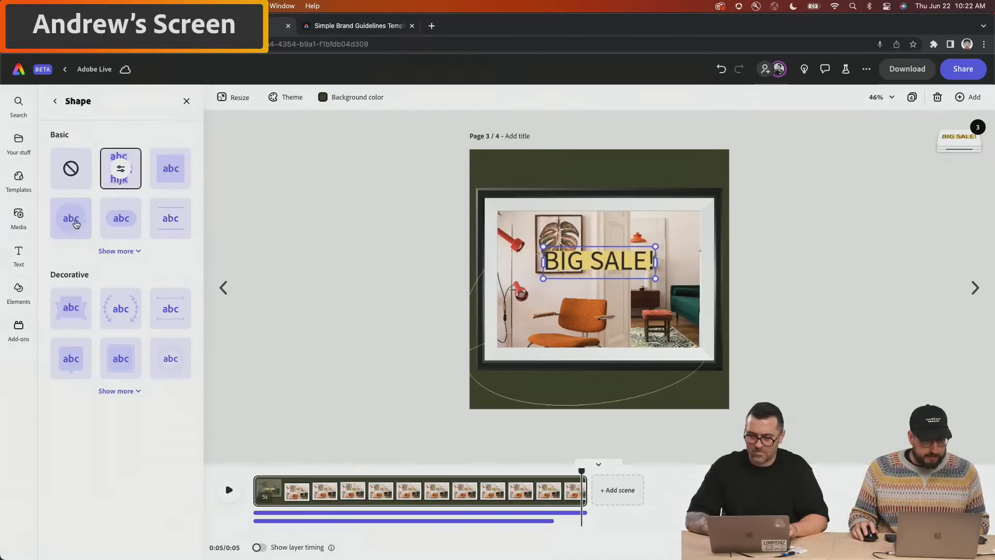
{"action": "left_click_drag", "start_coordinate": [659, 237], "coordinate": [683, 275]}
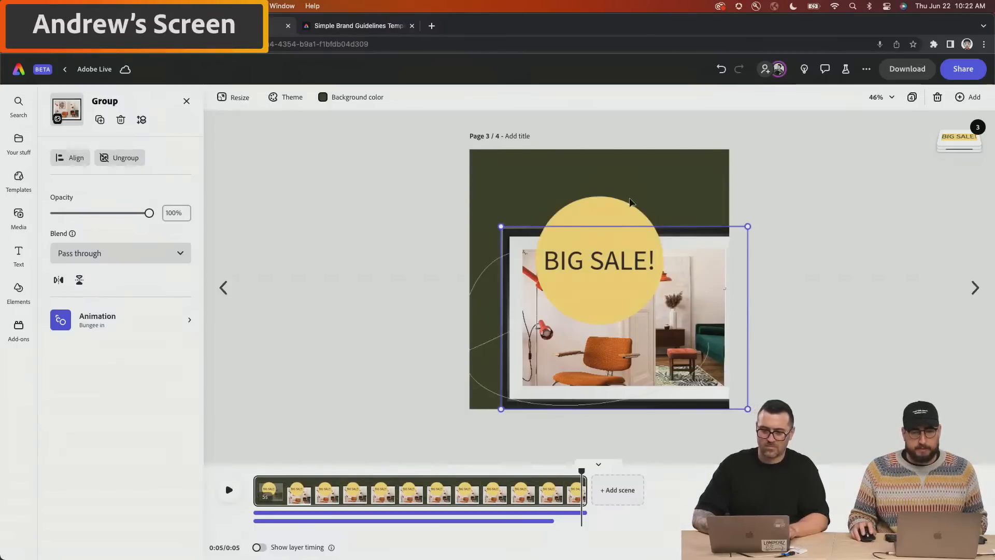
{"action": "key", "text": "super+s"}
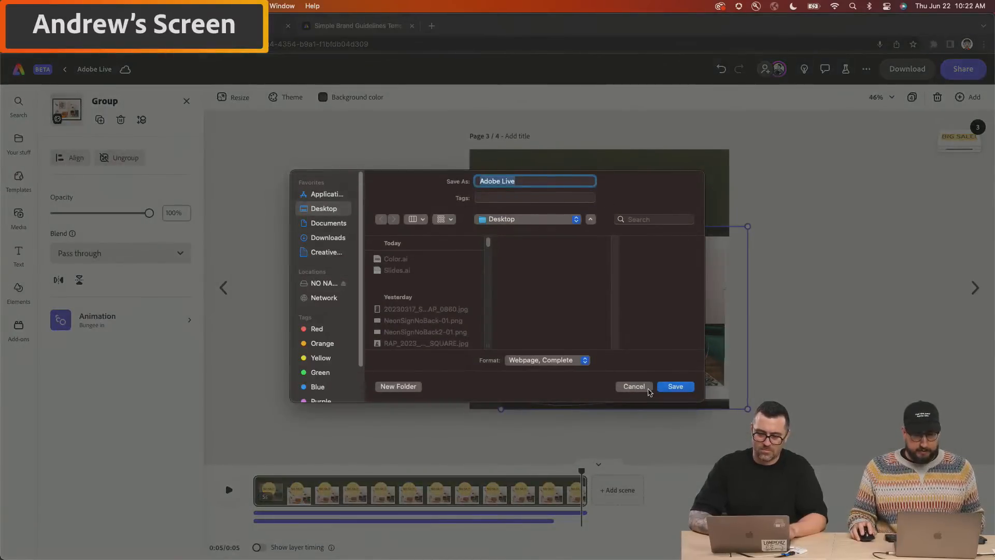
{"action": "left_click", "coordinate": [635, 387]}
{"action": "key", "text": "super+z"}
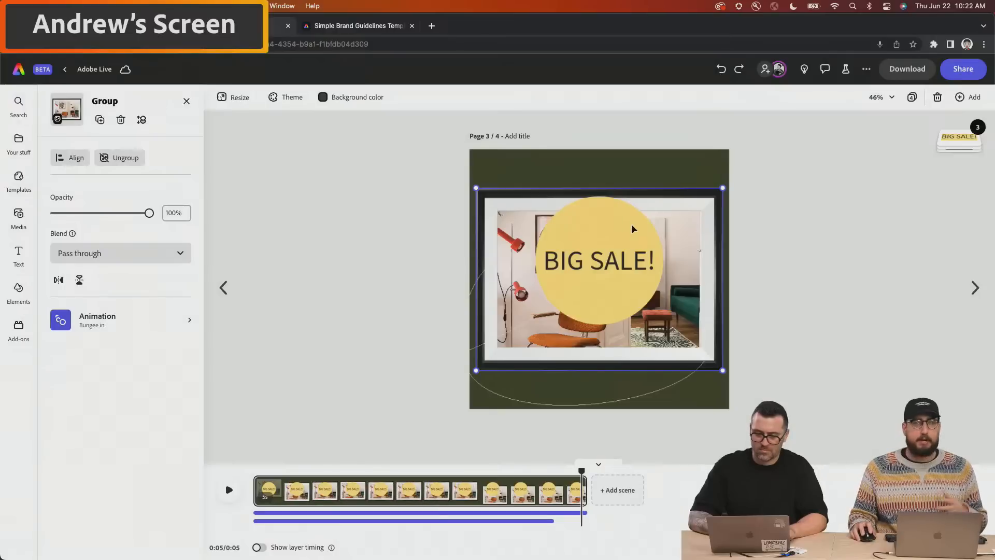
Step: Move the BIG SALE! circle badge over the framed photo's lower-right corner on page 3 and shrink its text to size 88
{"action": "left_click_drag", "start_coordinate": [616, 259], "coordinate": [681, 337]}
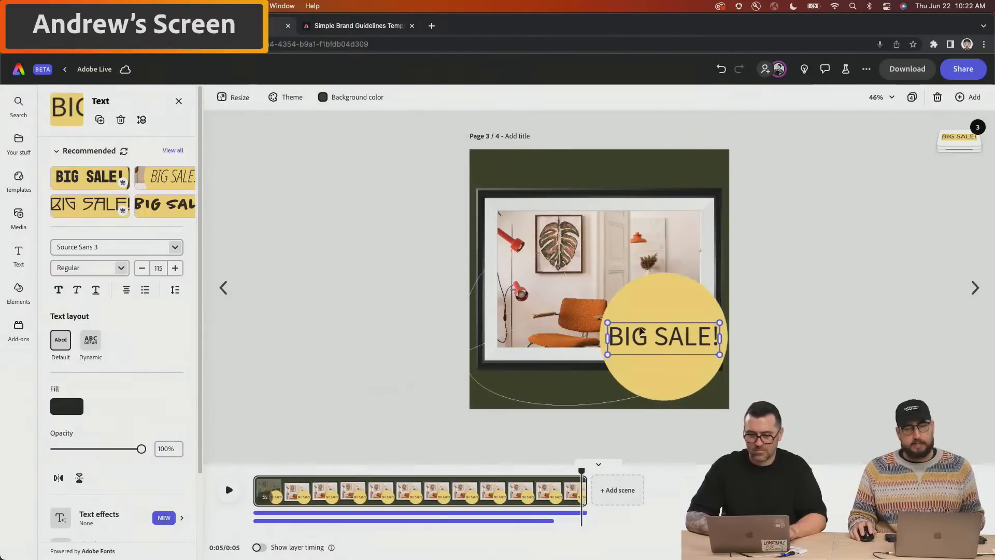
{"action": "left_click_drag", "start_coordinate": [608, 323], "coordinate": [630, 335]}
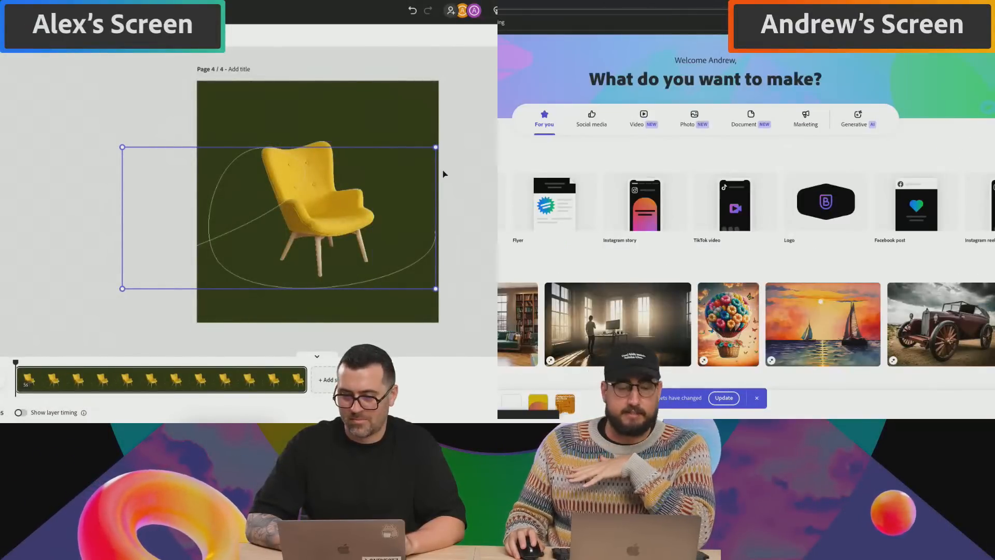
Step: Enlarge the thin curved line on page 4 and reposition it behind the yellow armchair
{"action": "left_click_drag", "start_coordinate": [435, 147], "coordinate": [448, 141]}
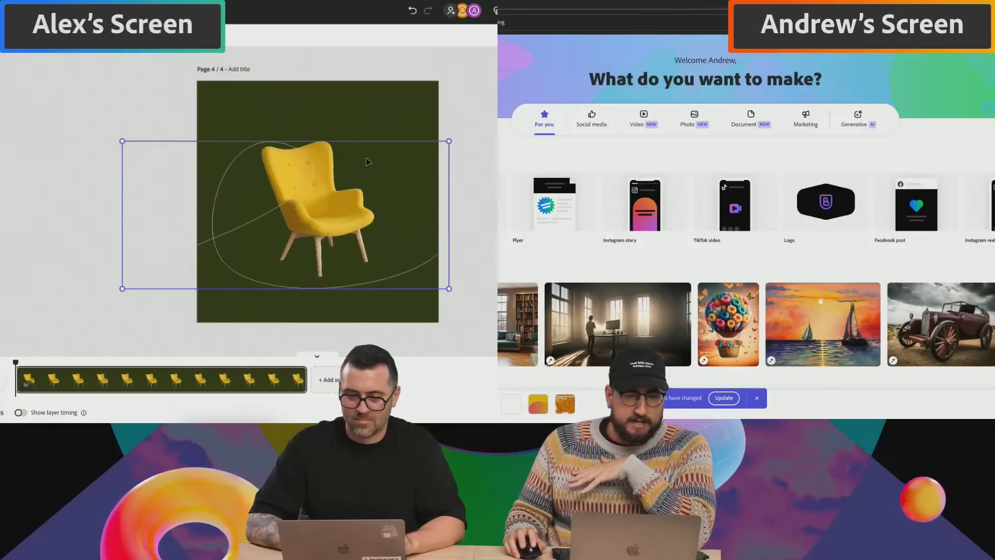
{"action": "left_click_drag", "start_coordinate": [340, 164], "coordinate": [323, 171]}
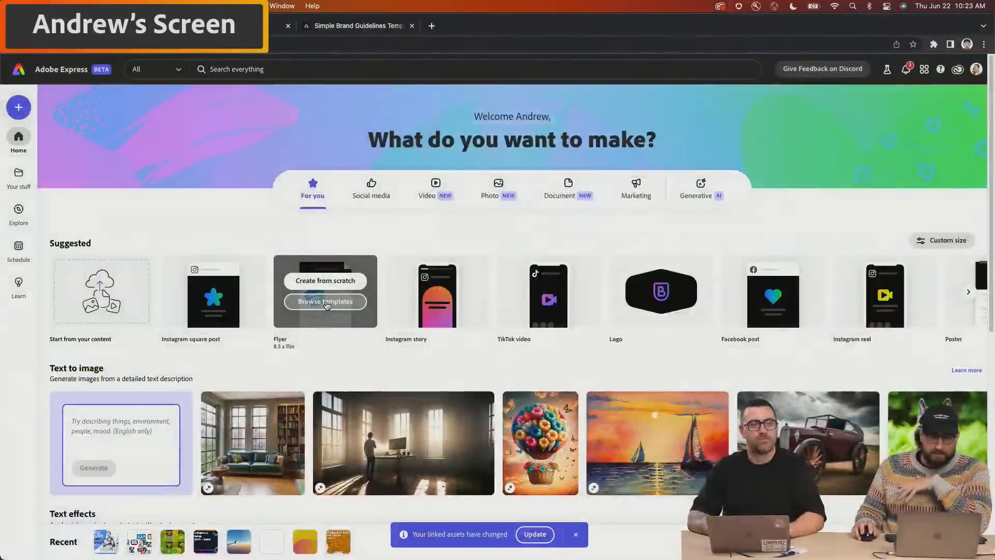
Step: Browse the flyer templates in a new document and search them for infographic
{"action": "left_click", "coordinate": [326, 302]}
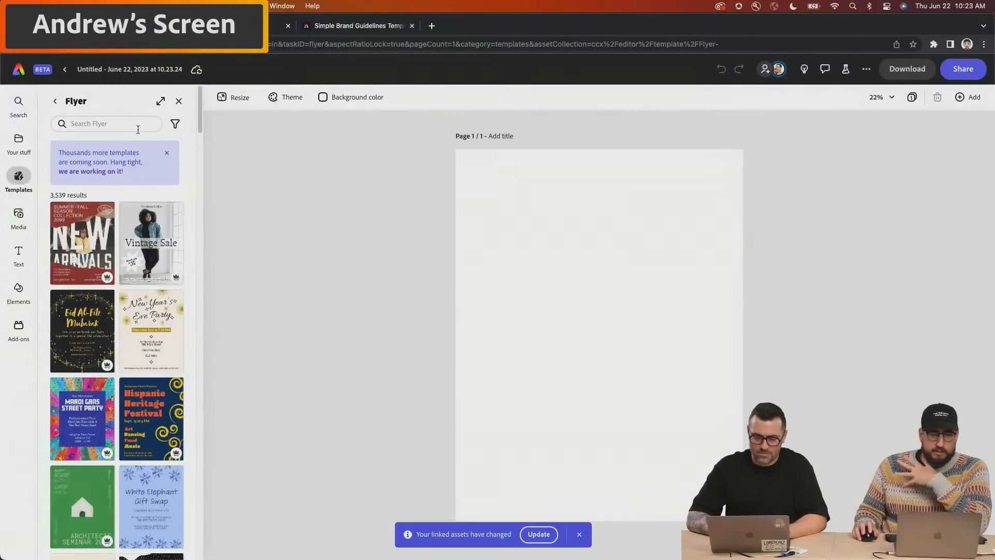
{"action": "type", "text": "info"}
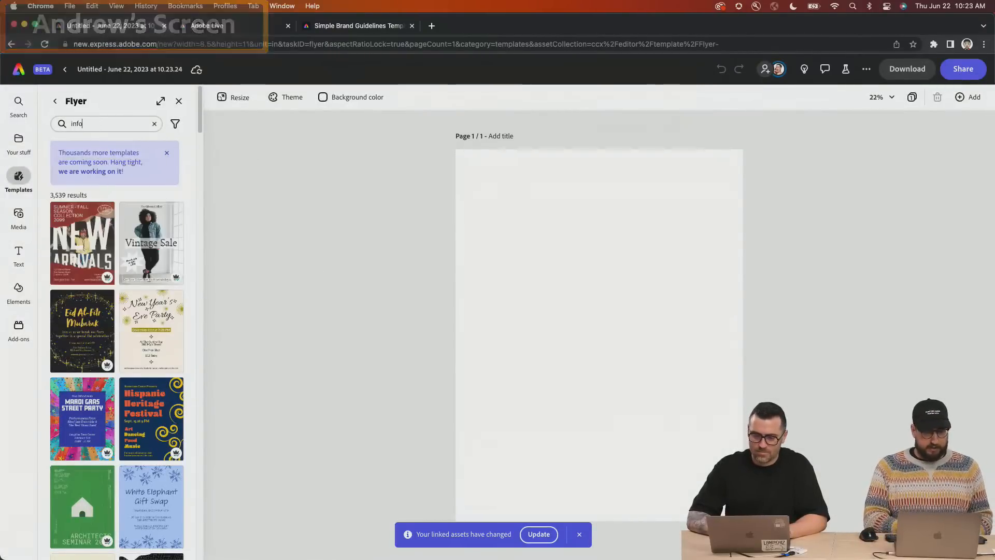
{"action": "type", "text": "graphic"}
{"action": "key", "text": "Return"}
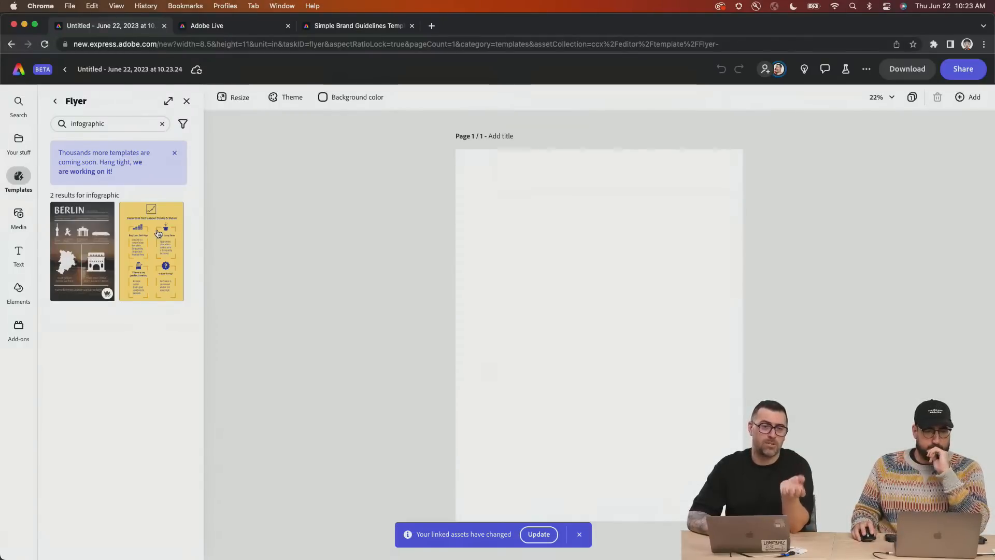
Step: Return to the Adobe Live document, examine the download file formats offered for page 3, and go on to page 4
{"action": "left_click", "coordinate": [259, 33]}
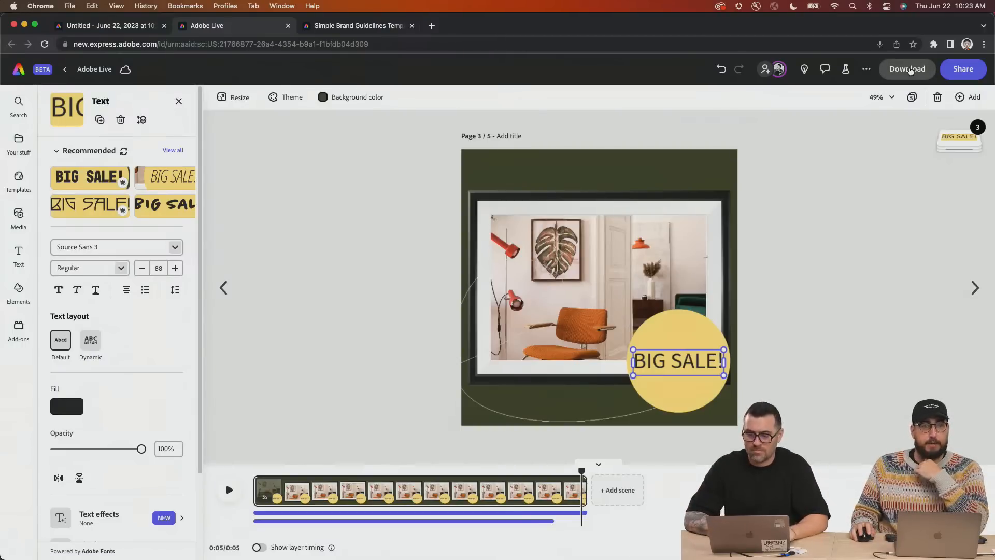
{"action": "left_click", "coordinate": [910, 69]}
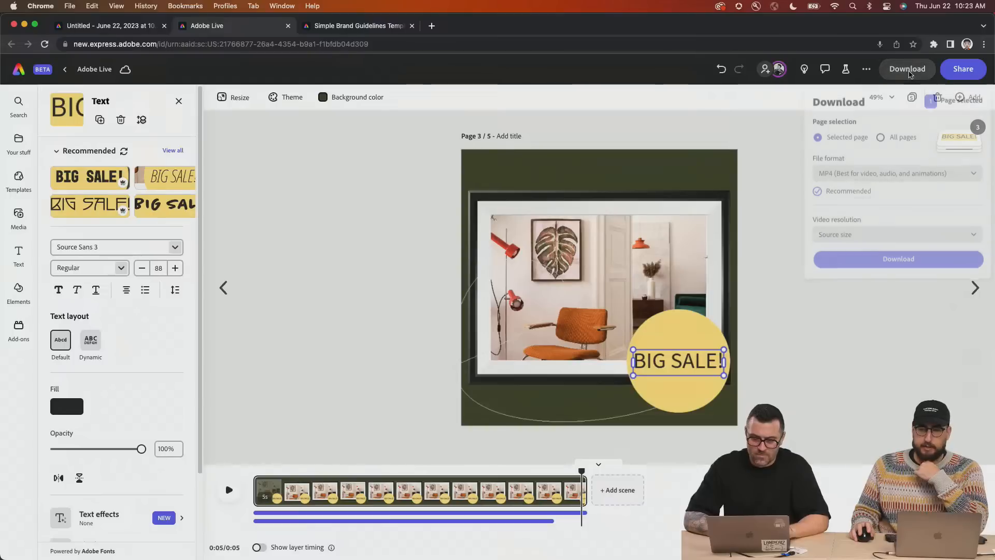
{"action": "left_click", "coordinate": [881, 175]}
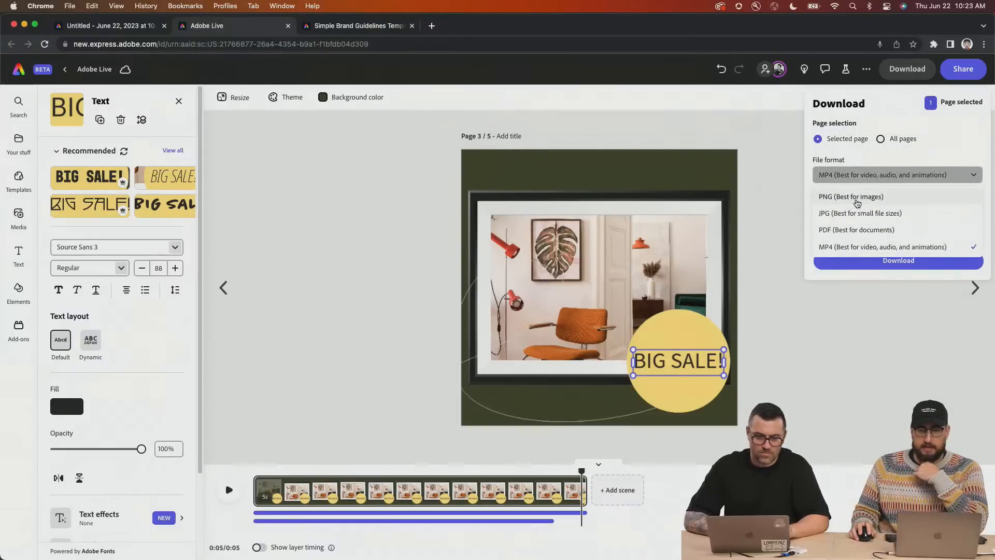
{"action": "left_click", "coordinate": [862, 198]}
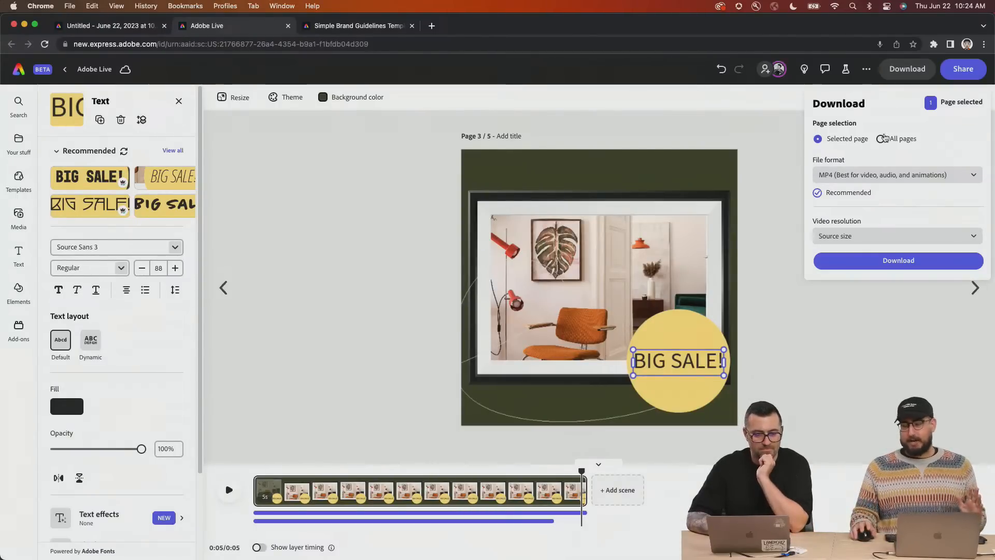
{"action": "left_click", "coordinate": [926, 318]}
{"action": "left_click", "coordinate": [974, 291]}
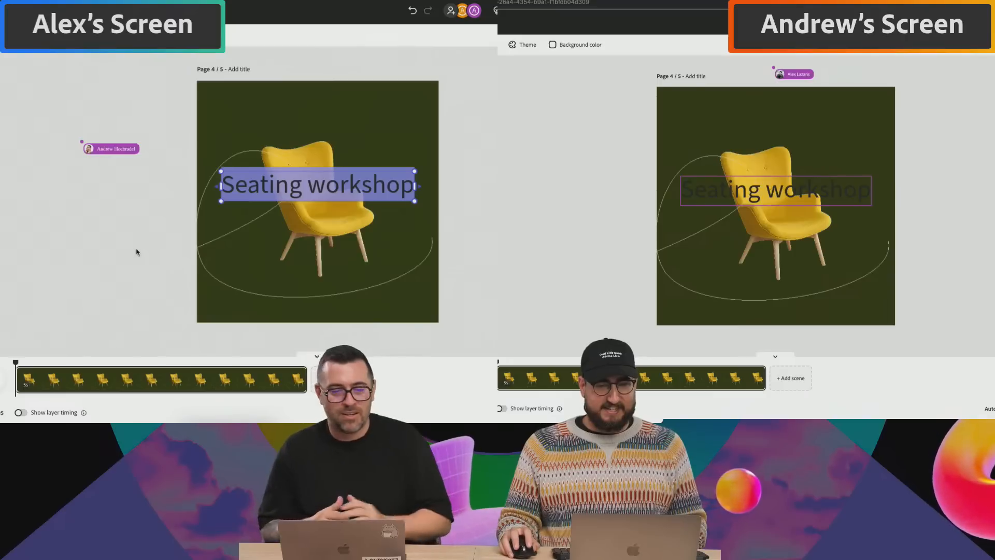
Step: Move the "Seating workshop" text above the yellow armchair, near the top edge of page 4
{"action": "scroll", "coordinate": [526, 184], "scroll_direction": "up", "scroll_amount": 1}
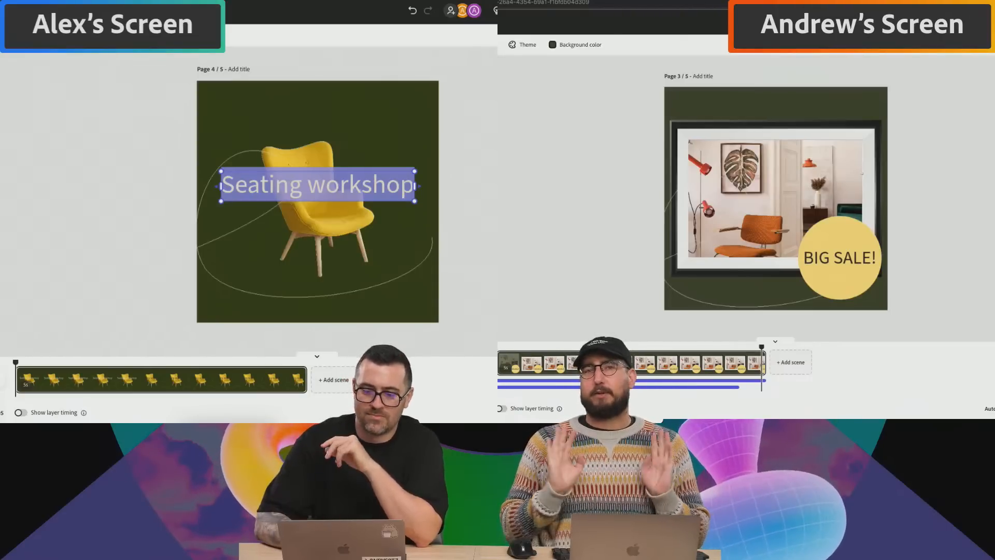
{"action": "left_click", "coordinate": [480, 138]}
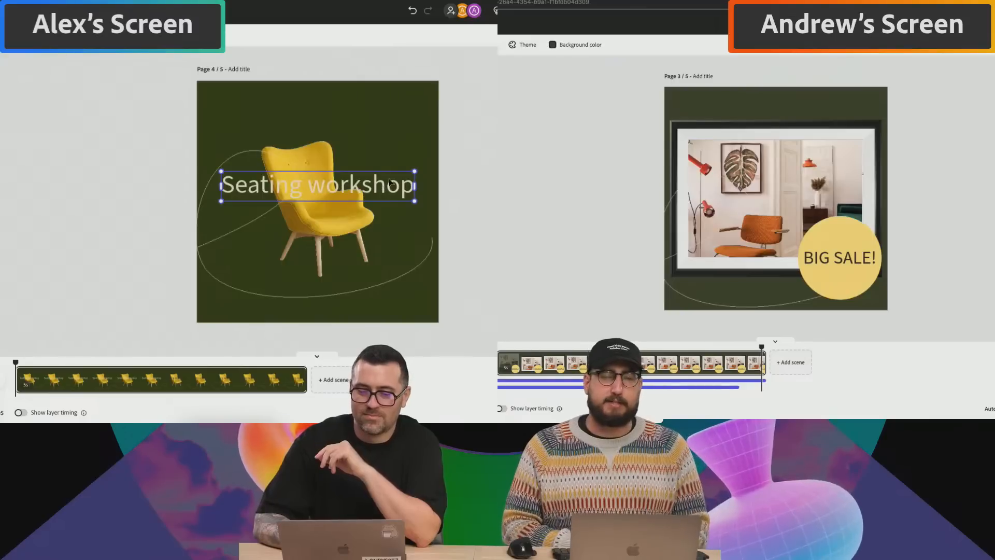
{"action": "left_click_drag", "start_coordinate": [388, 179], "coordinate": [388, 108]}
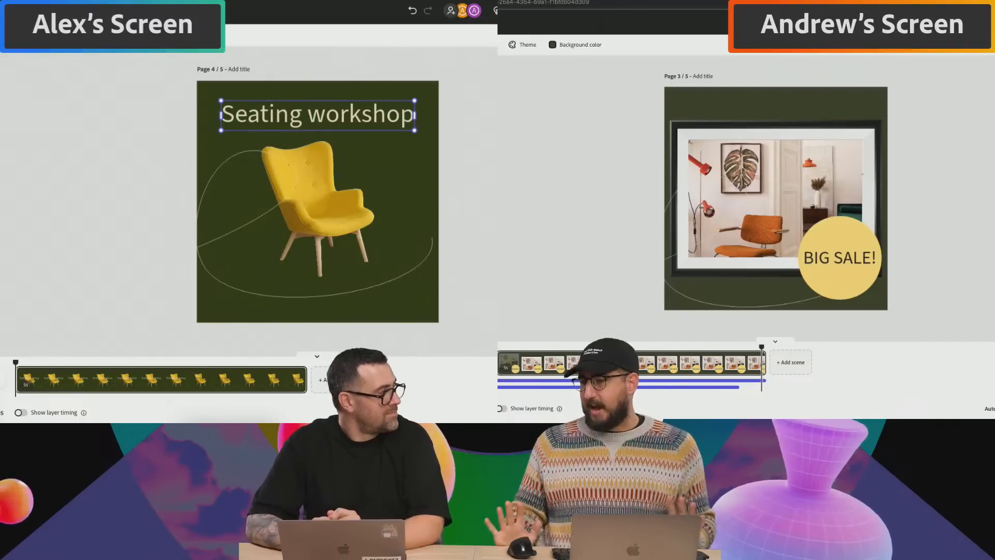
{"action": "key", "text": "Escape"}
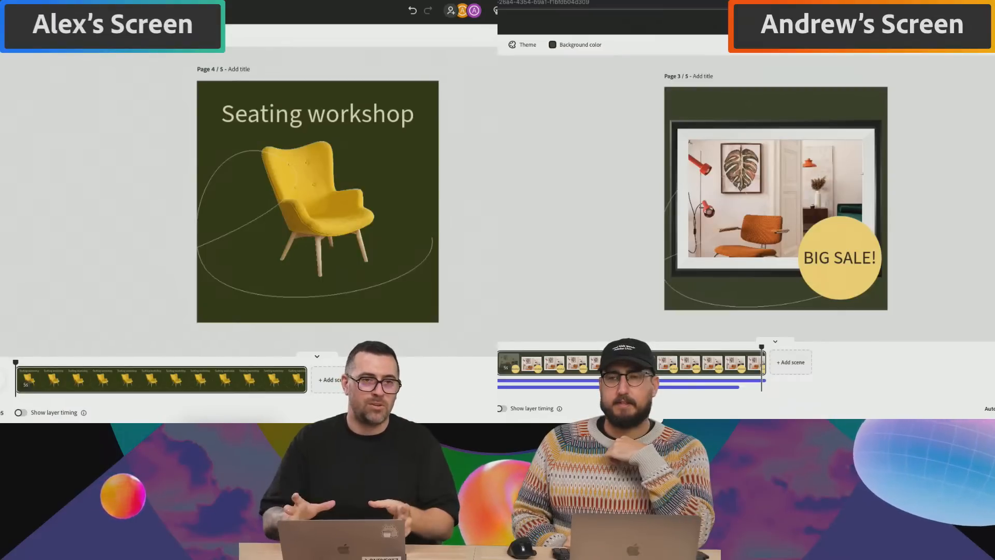
Step: Select the BIG SALE! text in the yellow circle on page 3
{"action": "left_click", "coordinate": [843, 258]}
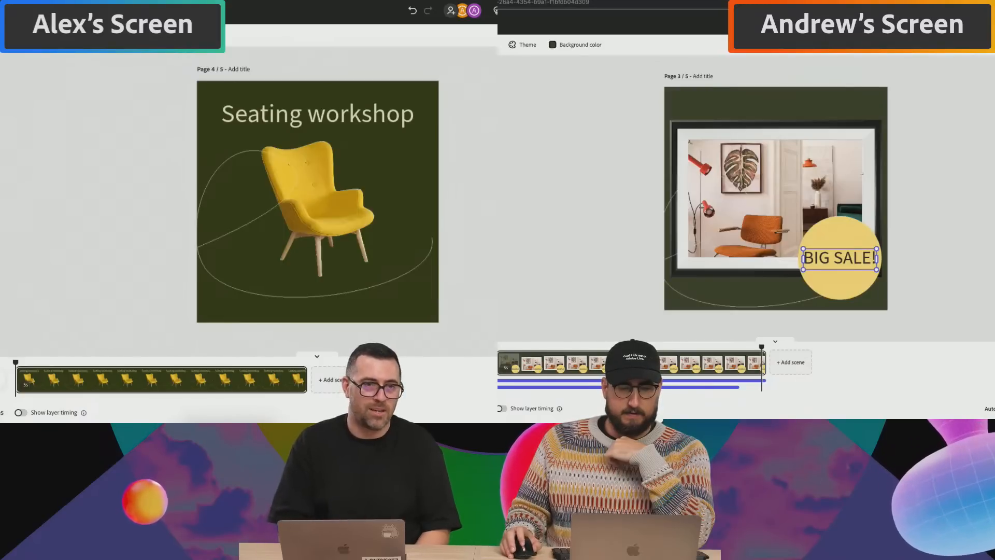